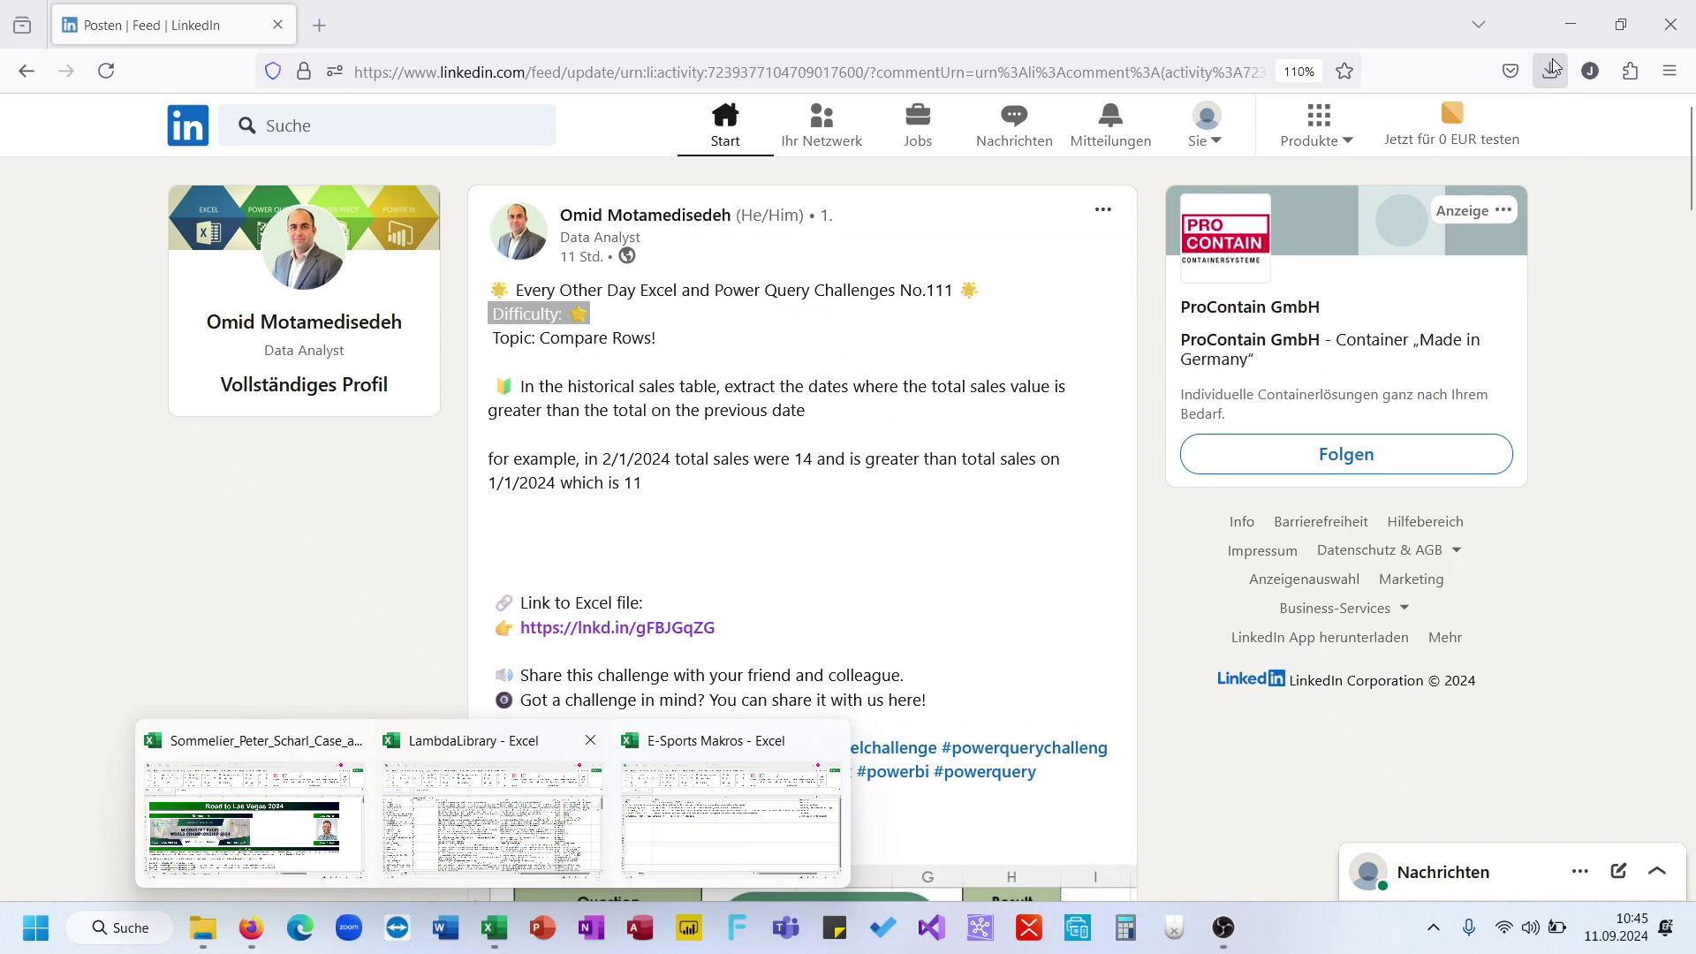
# - Open the downloaded workbook CH-111 INCREASED SALES.xlsx from the browser's recent downloads in Excel
pyautogui.click(1554, 67)
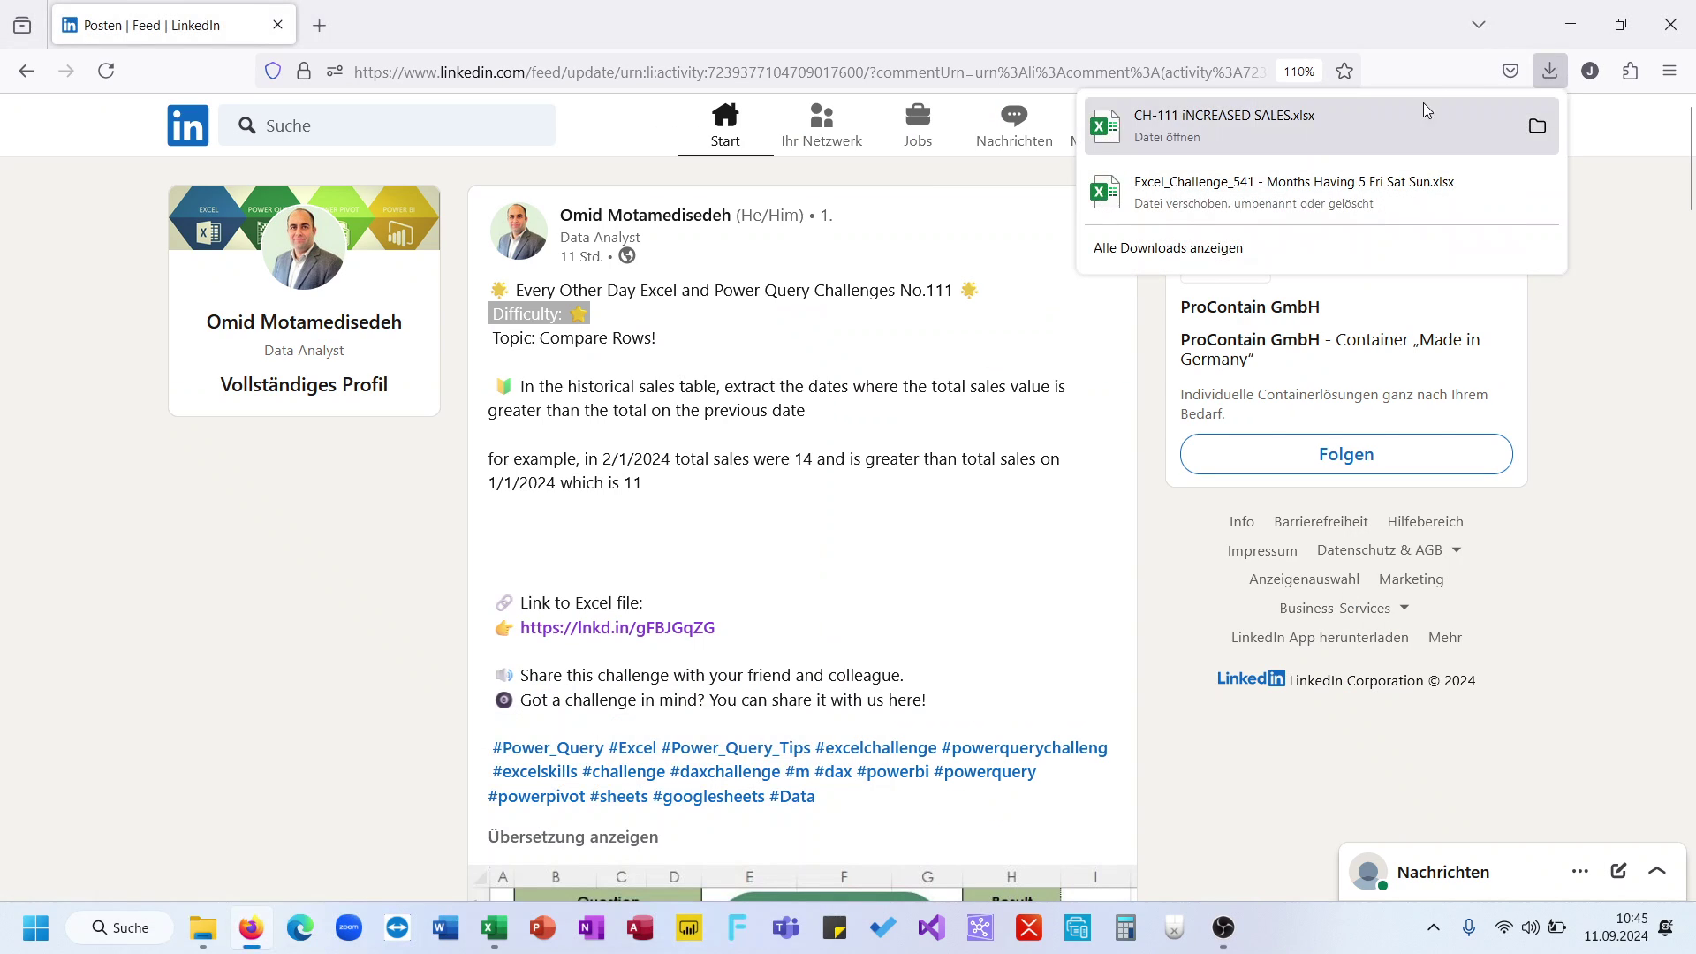
pyautogui.click(1425, 112)
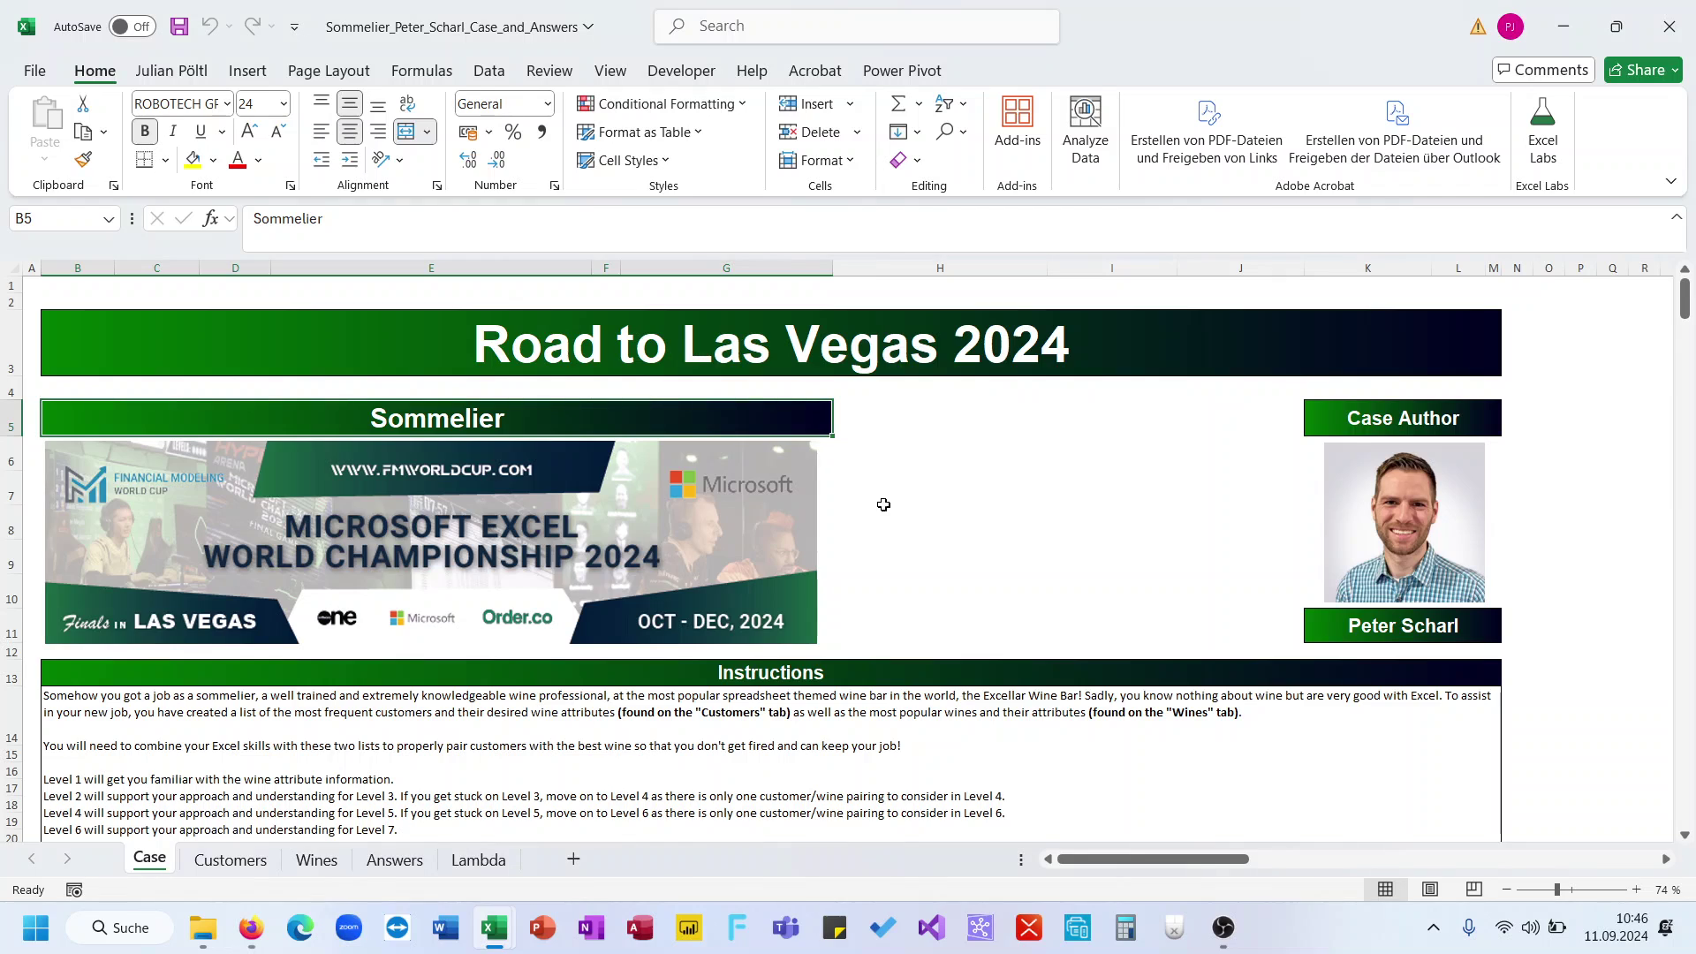
pyautogui.click(883, 508)
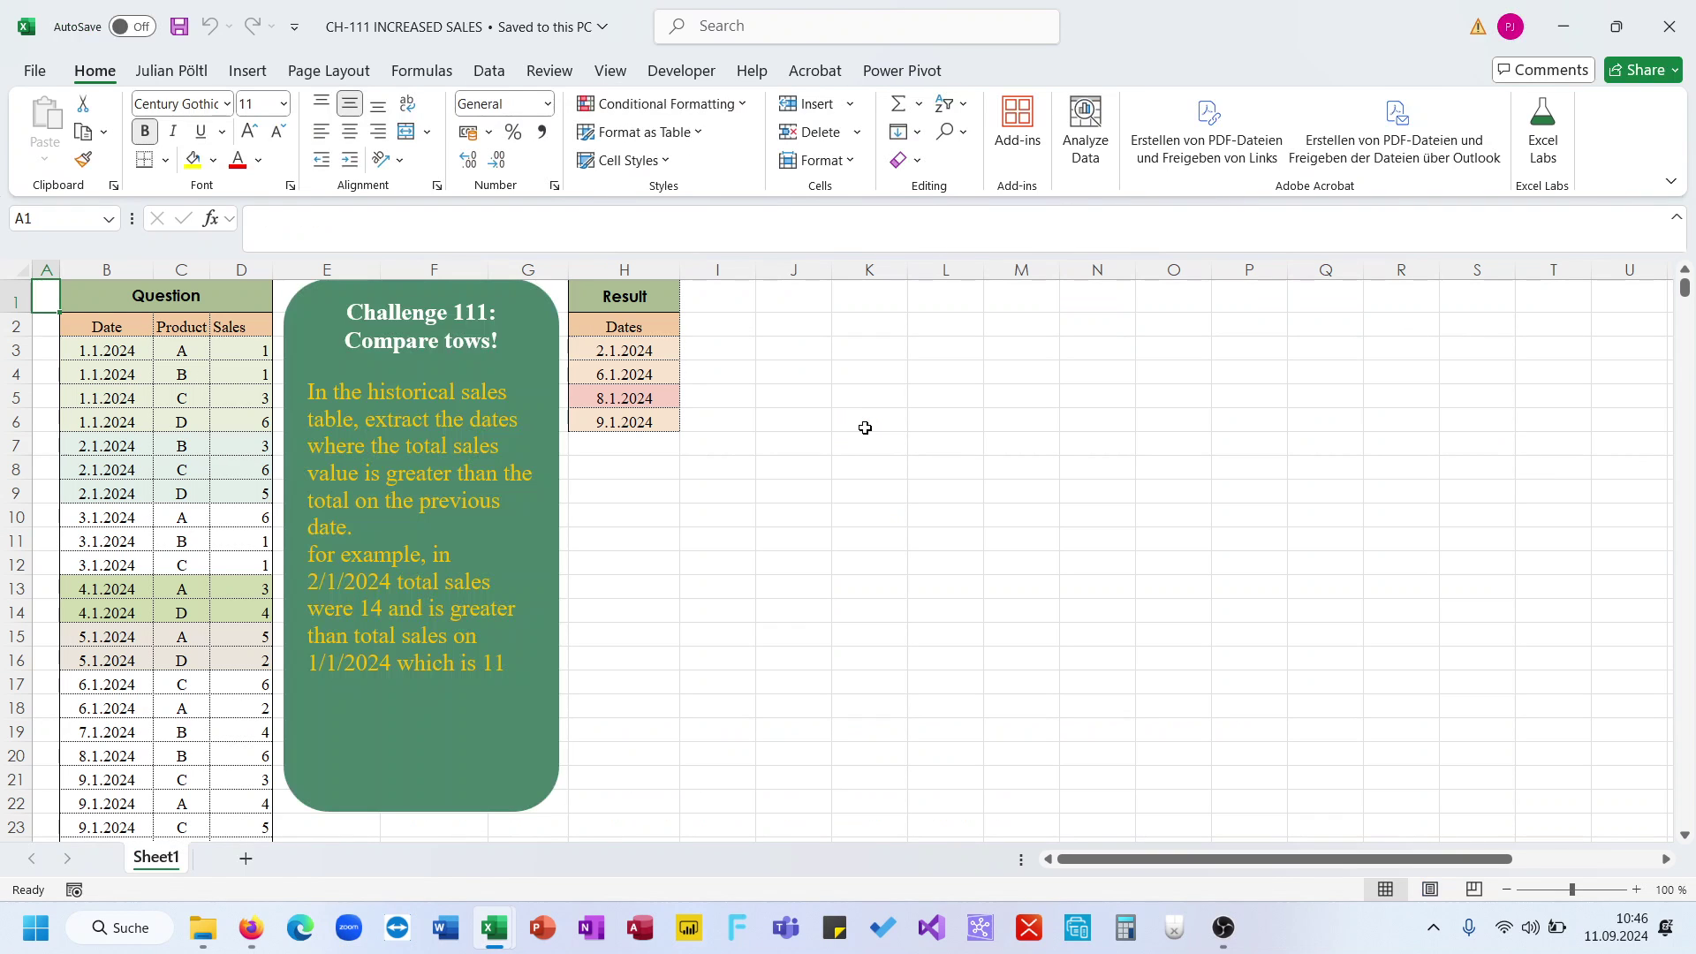
# - Move the green Challenge 111 text shape away from the tables to columns K to N
pyautogui.click(554, 467)
pyautogui.moveTo(553, 466); pyautogui.dragTo(1122, 482)
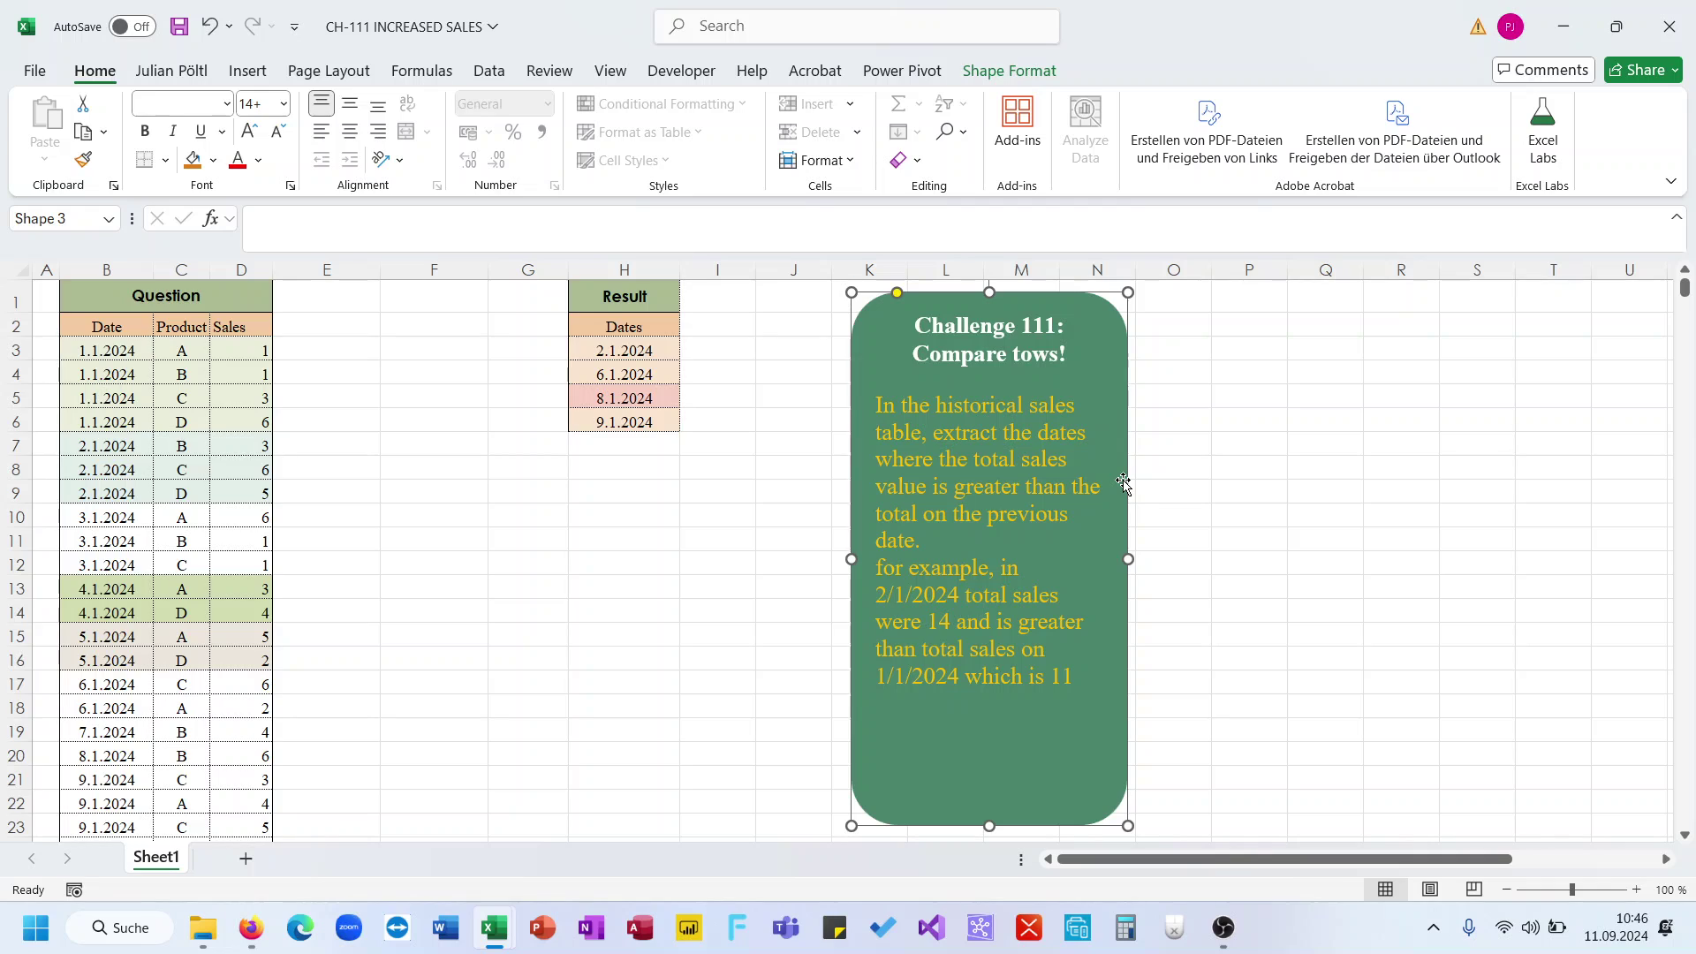
# - Start a LET formula in cell F3 that defines D as the date range B3:B26
pyautogui.click(416, 358)
pyautogui.write('=Let(')
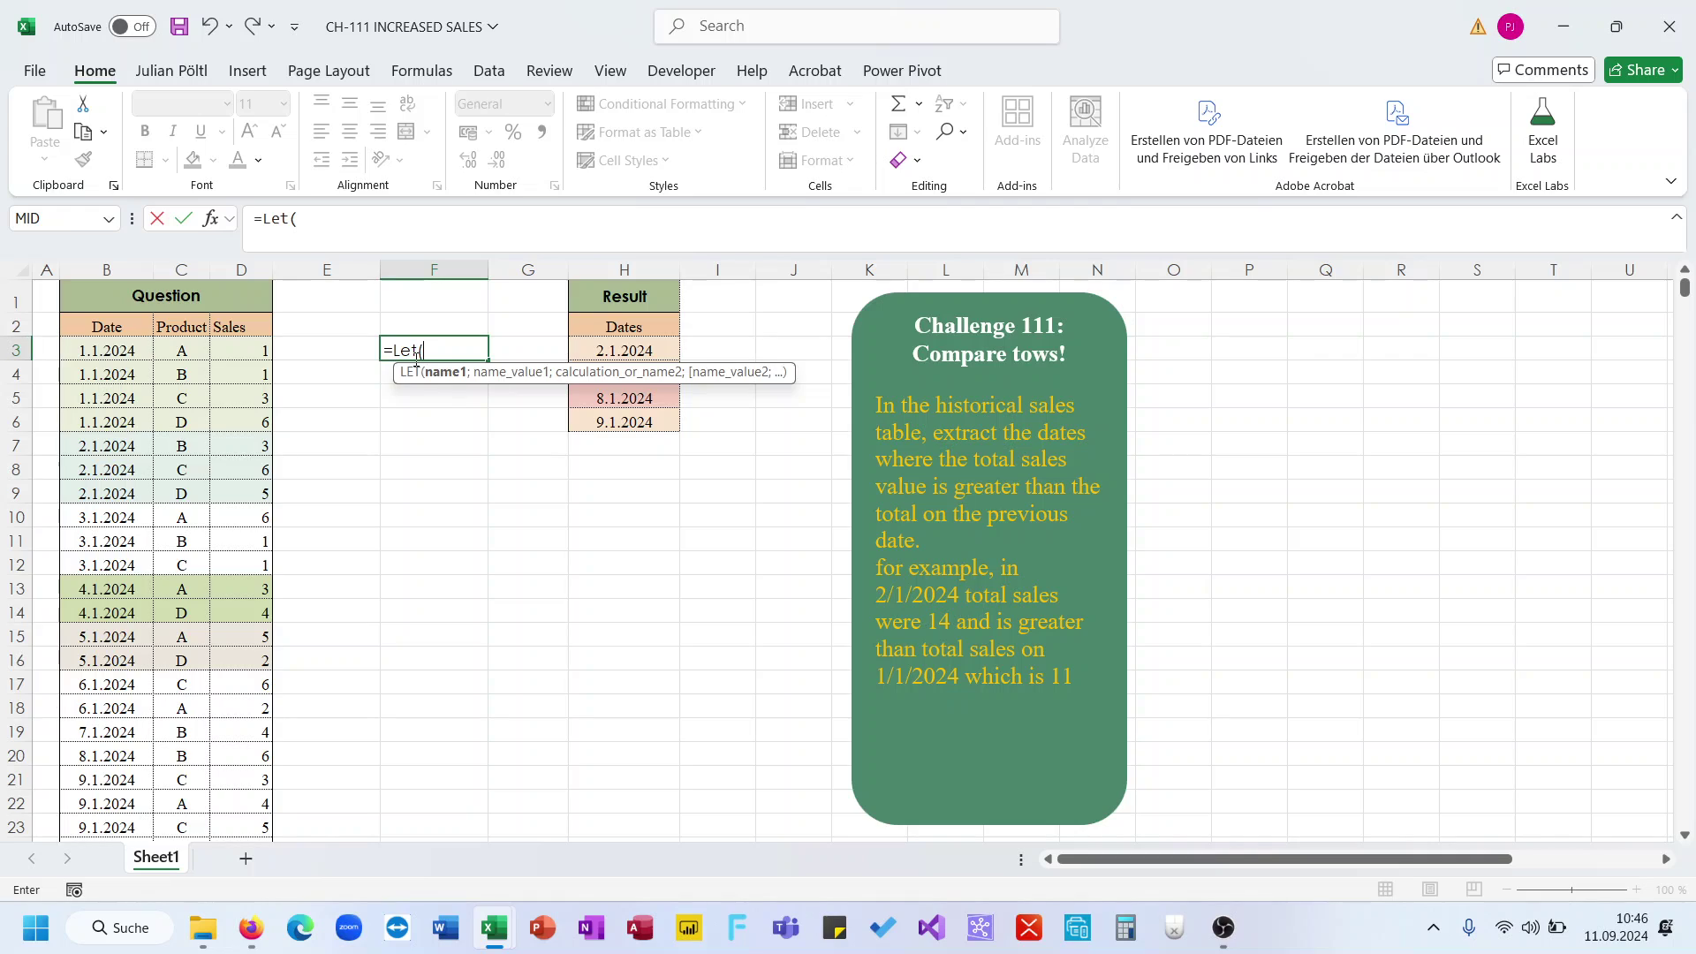
pyautogui.write('D;')
pyautogui.click(144, 350)
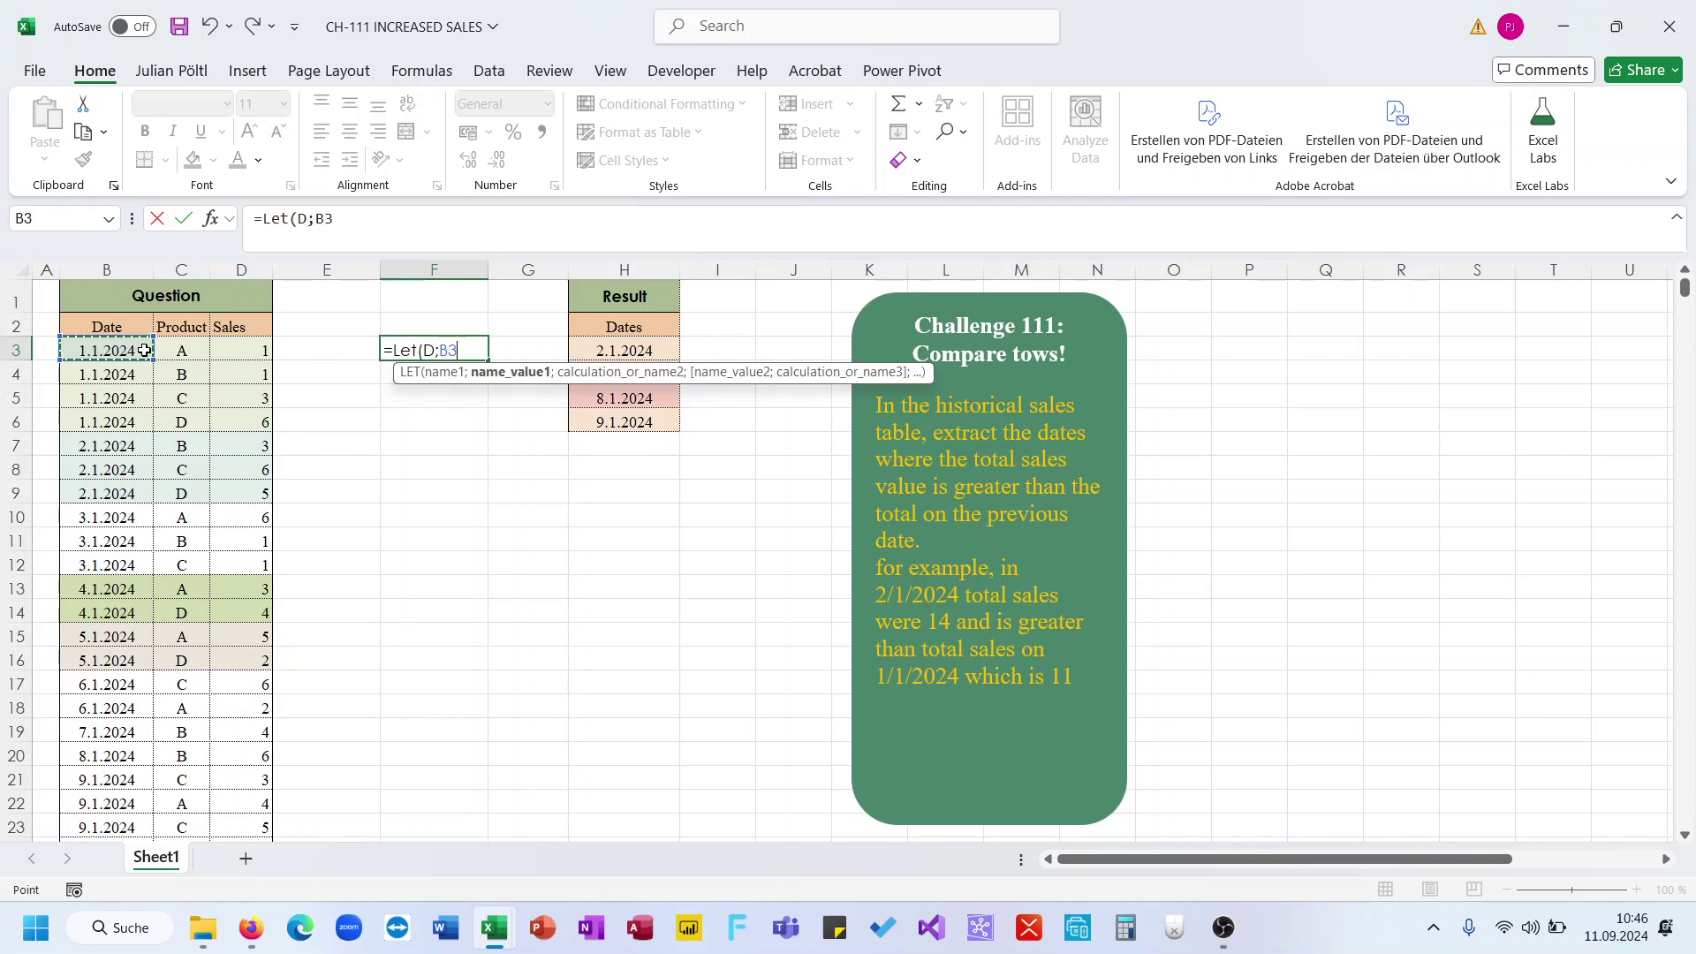
pyautogui.hotkey('ctrl', 'shift', 'Down')
pyautogui.write(';')
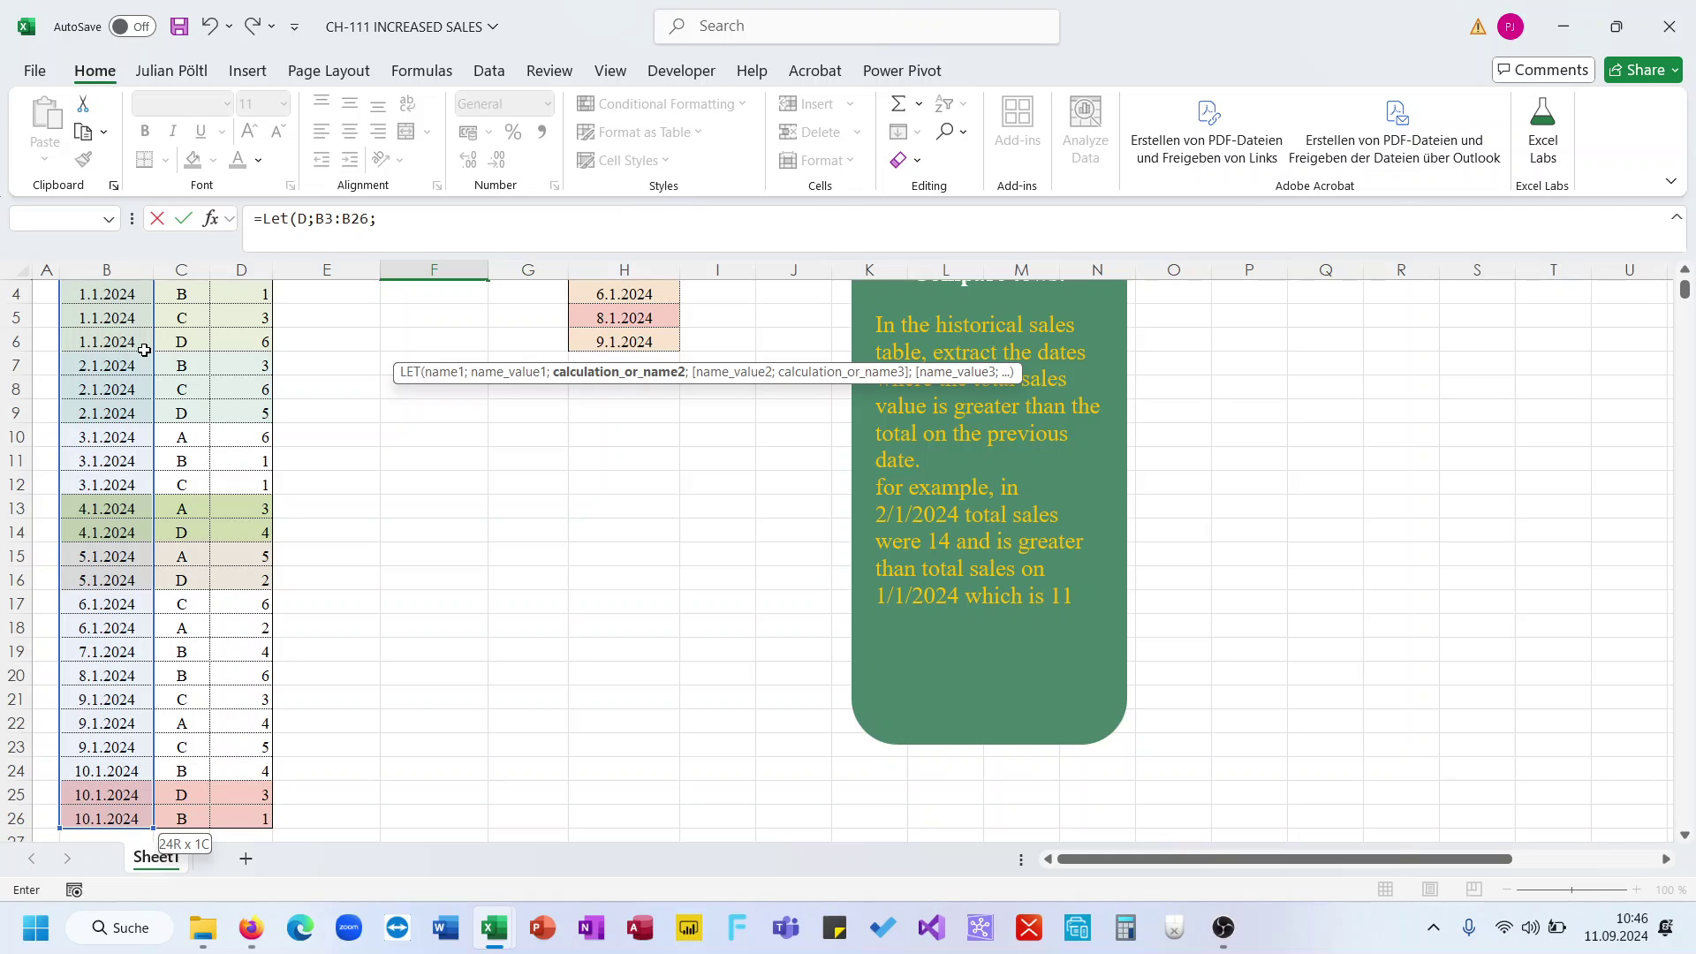
# - Add the name S to the LET formula and define it as the sales range D3:D26
pyautogui.write('S')
pyautogui.press('Return')
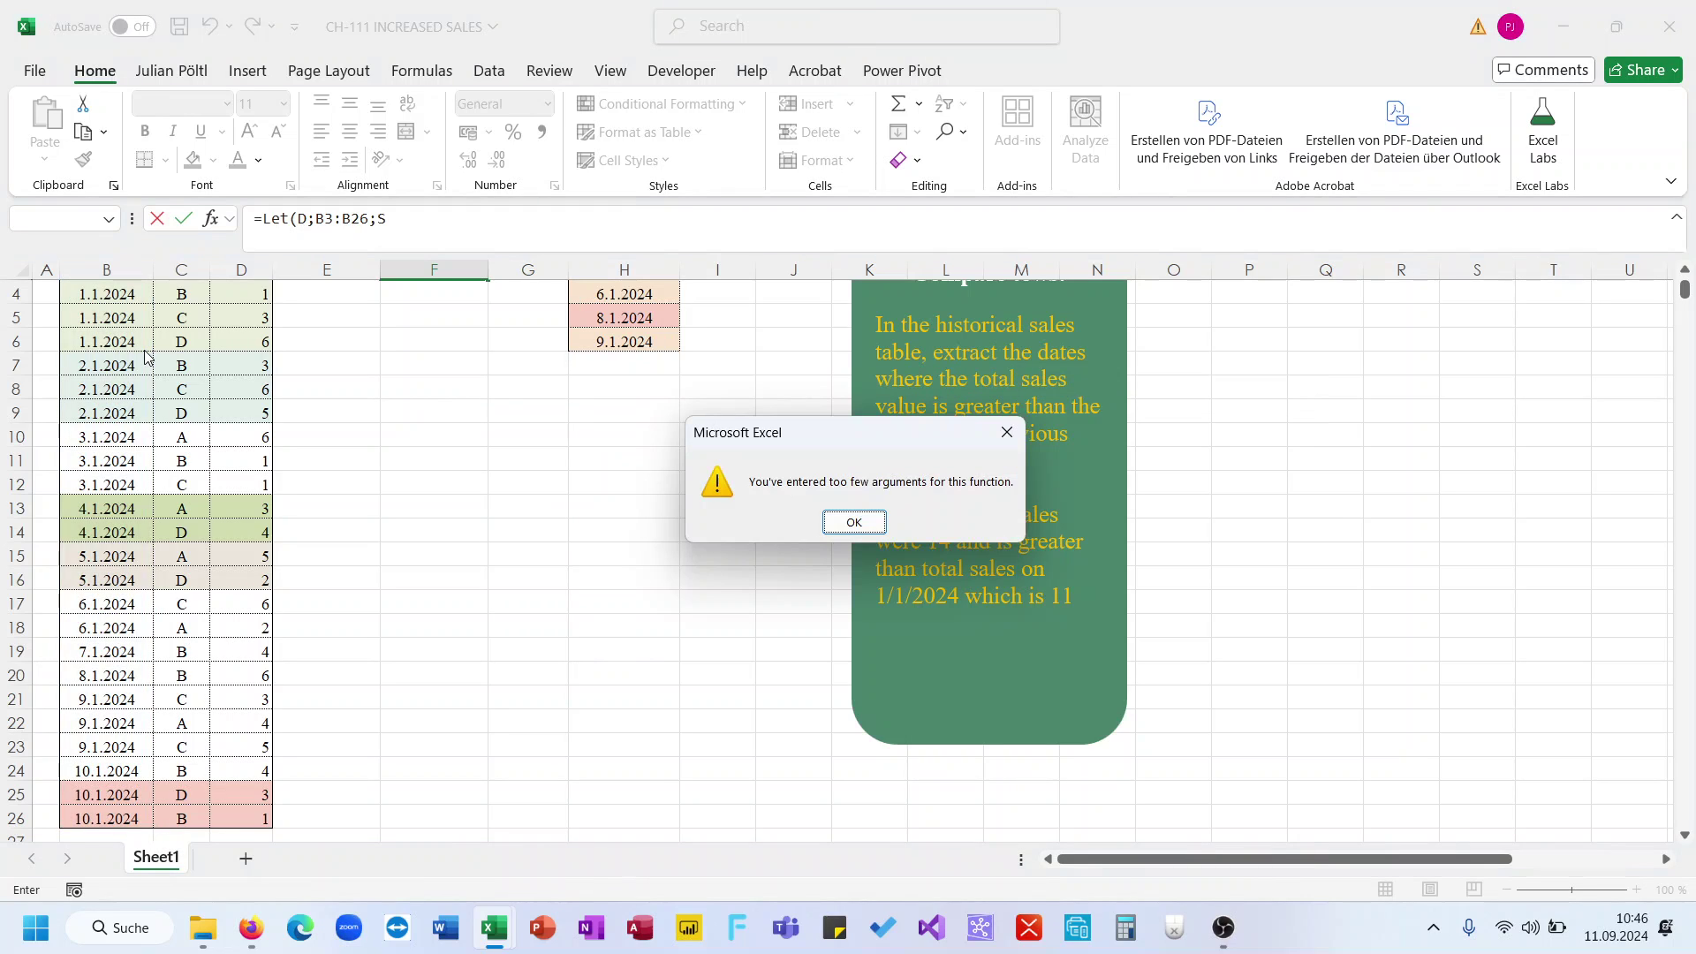
pyautogui.press('Return')
pyautogui.click(424, 218)
pyautogui.write(';')
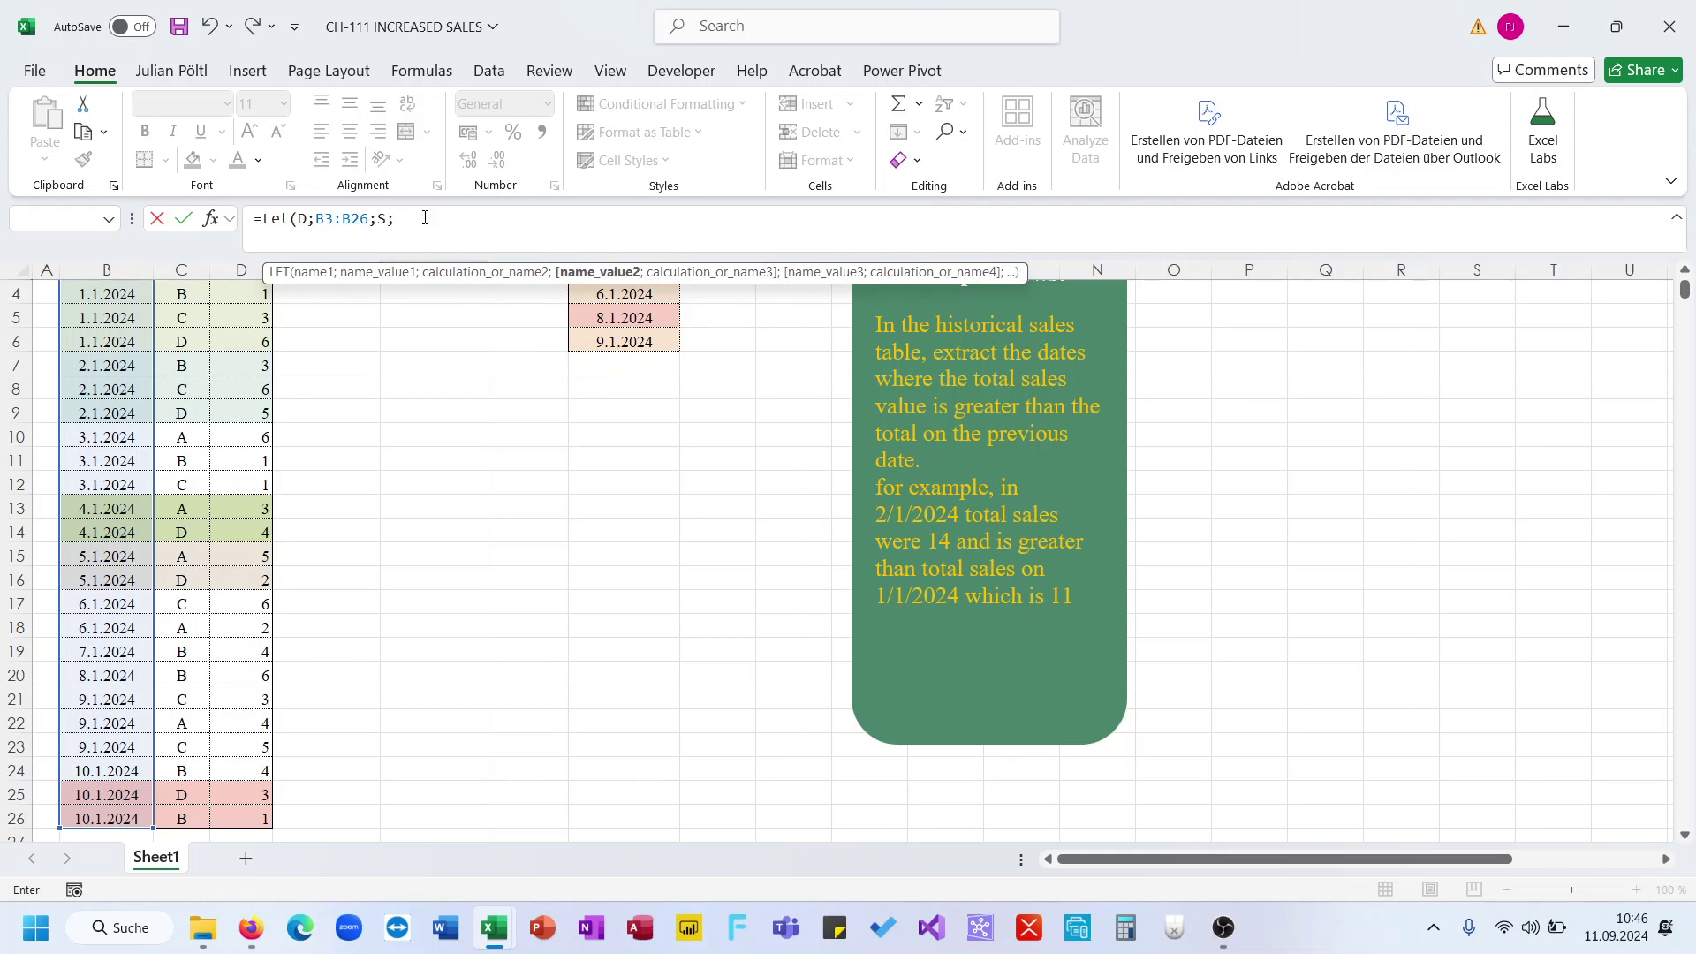
pyautogui.press('Left')
pyautogui.press('Left')
pyautogui.press('Up')
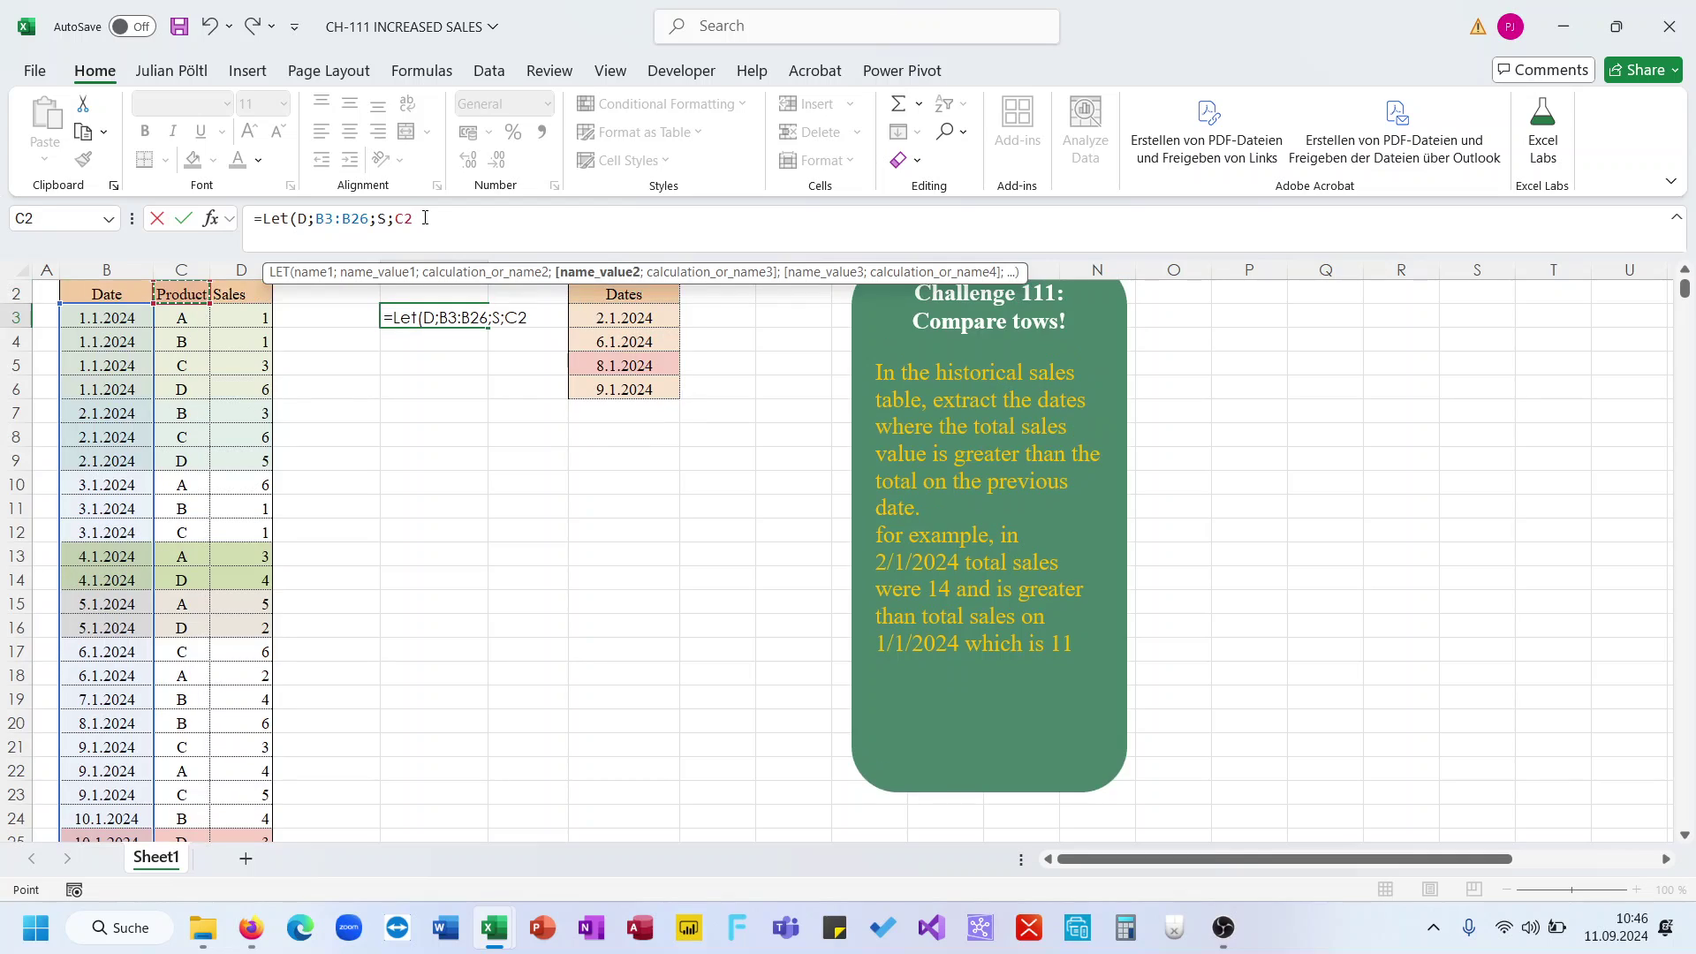
pyautogui.press('Down')
pyautogui.press('Right')
pyautogui.hotkey('ctrl', 'shift', 'Down')
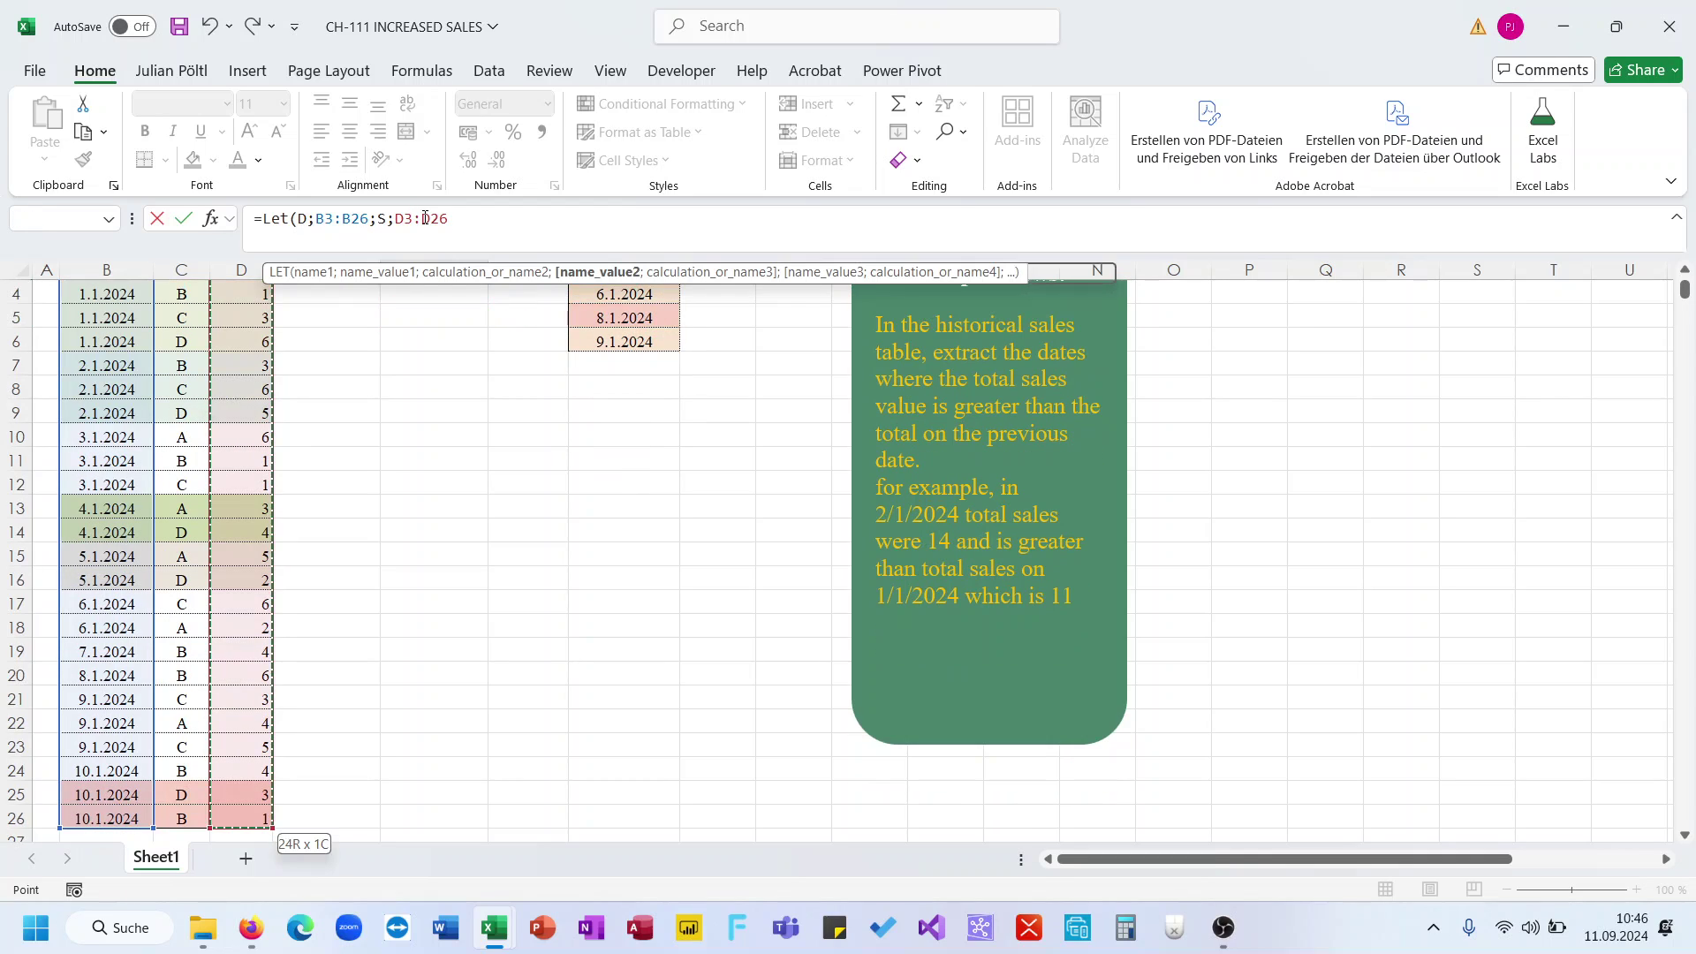
pyautogui.write(';MAP(')
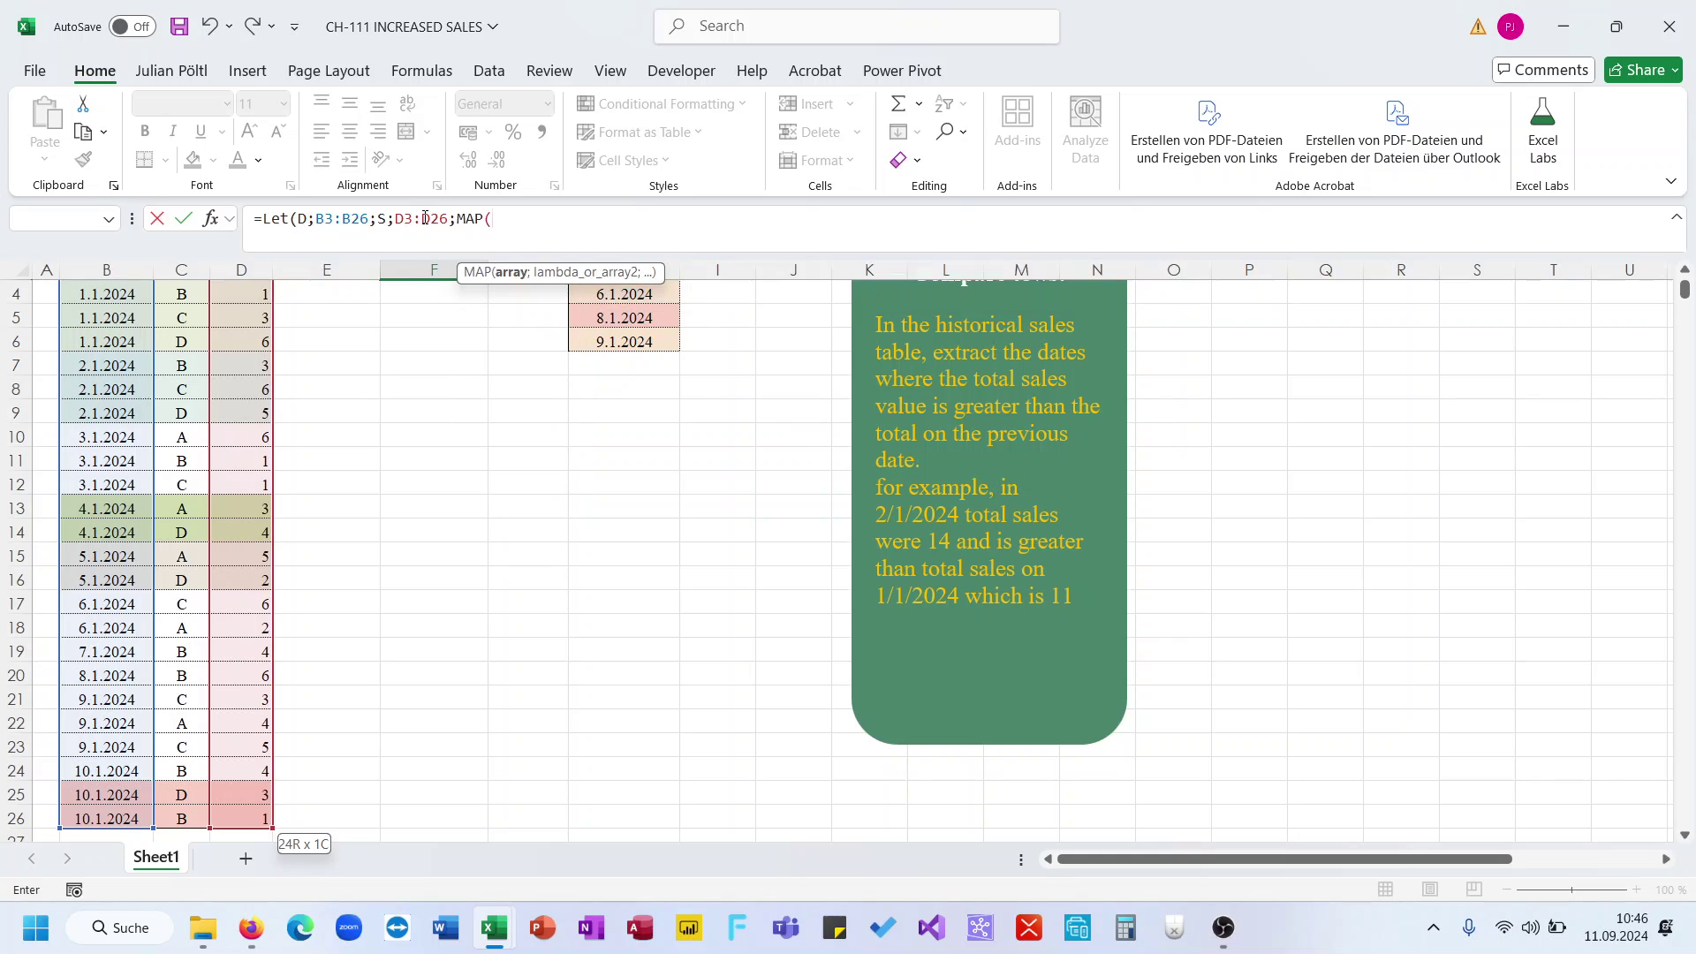
pyautogui.press('BackSpace')
pyautogui.press('BackSpace')
pyautogui.press('BackSpace')
pyautogui.press('BackSpace')
pyautogui.write(';un')
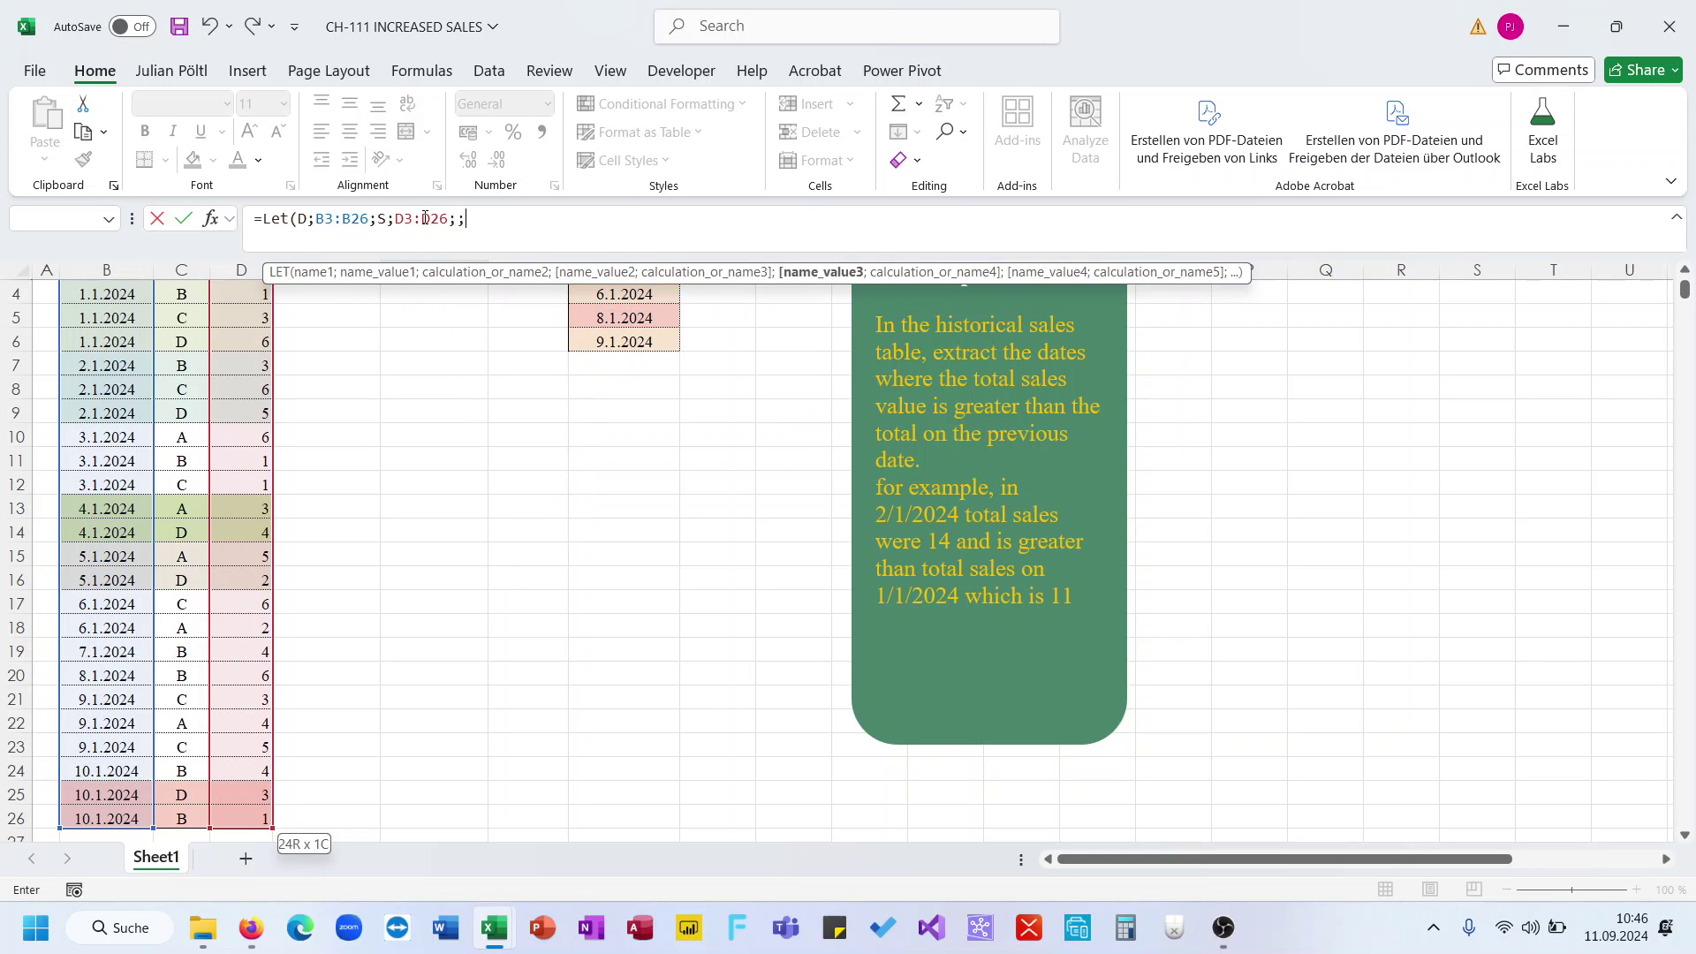
pyautogui.press('BackSpace')
pyautogui.press('BackSpace')
pyautogui.press('BackSpace')
# - Define U as UNIQUE(D) in the LET formula, return U as the result and enter the formula in F3
pyautogui.write('U.')
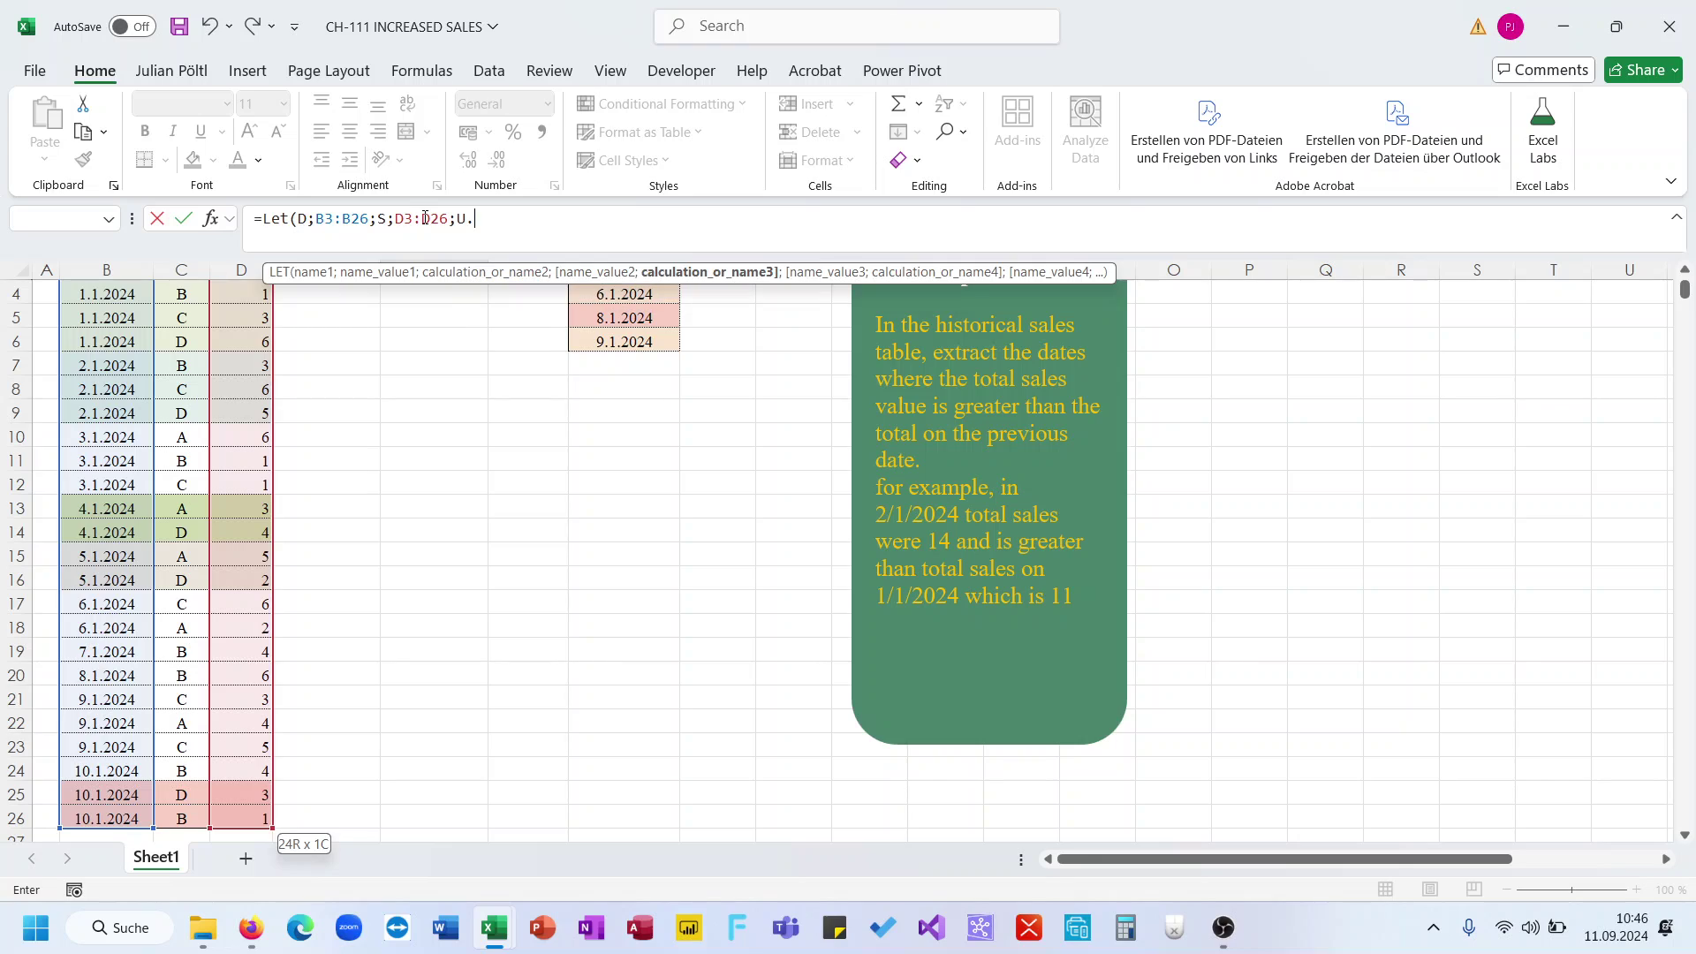
pyautogui.write(',U')
pyautogui.press('BackSpace')
pyautogui.press('BackSpace')
pyautogui.write(';uni')
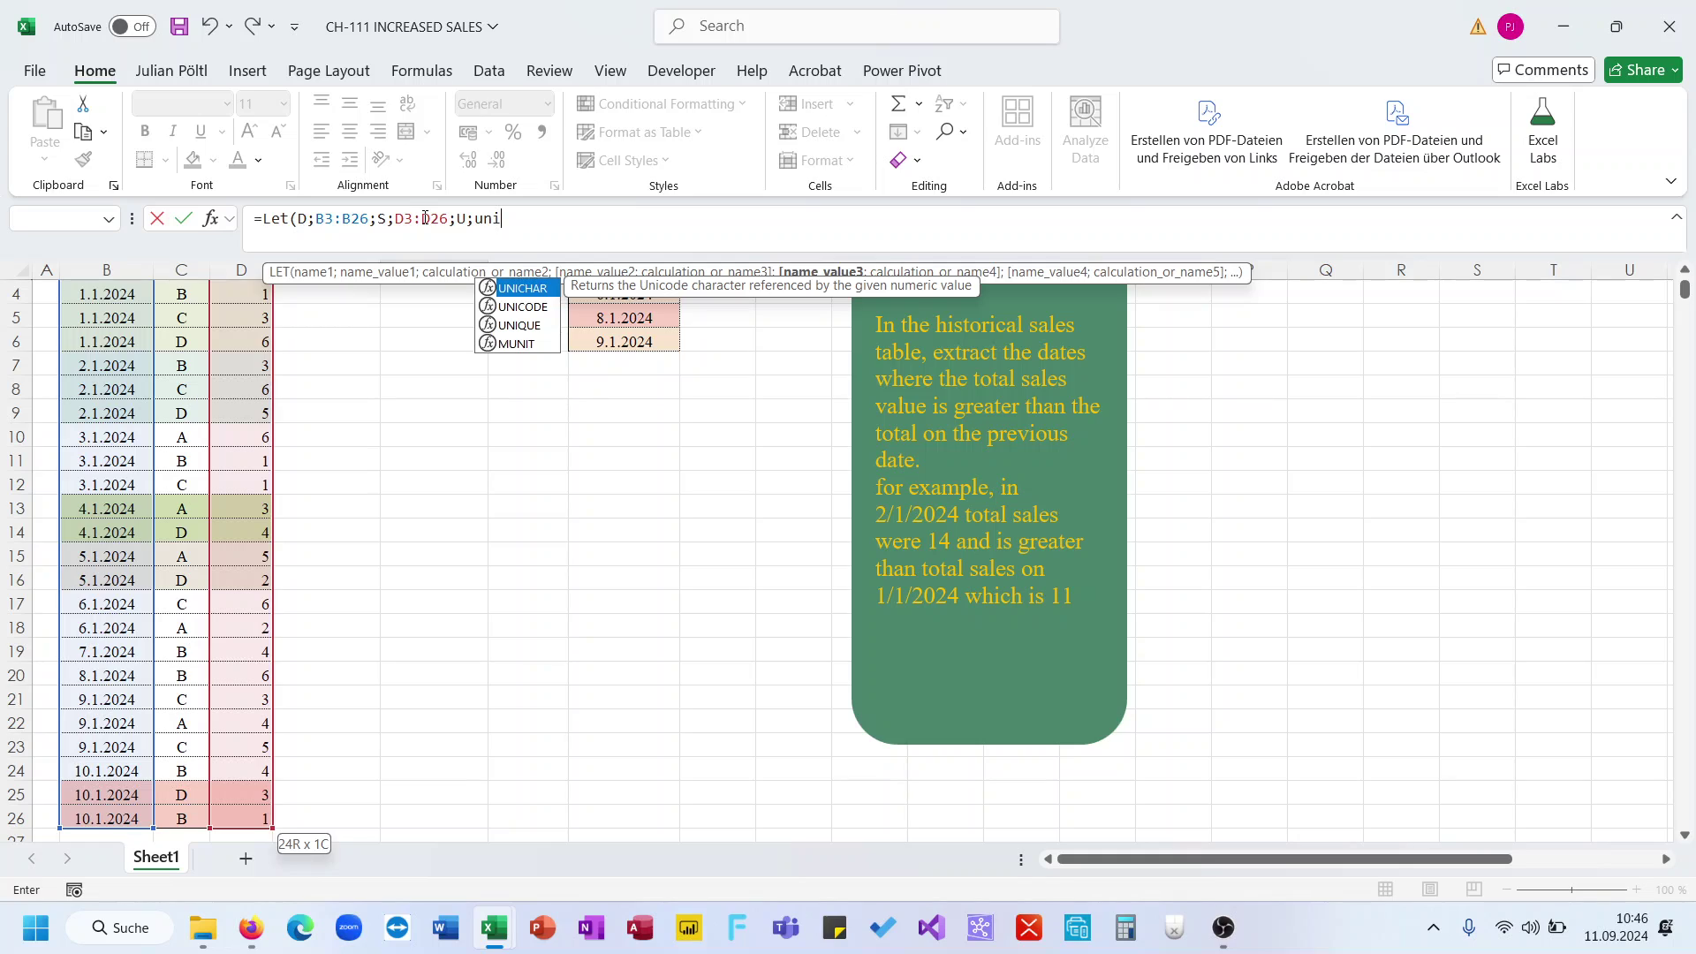
pyautogui.press('Down')
pyautogui.press('Down')
pyautogui.press('Tab')
pyautogui.write('D')
pyautogui.write(')')
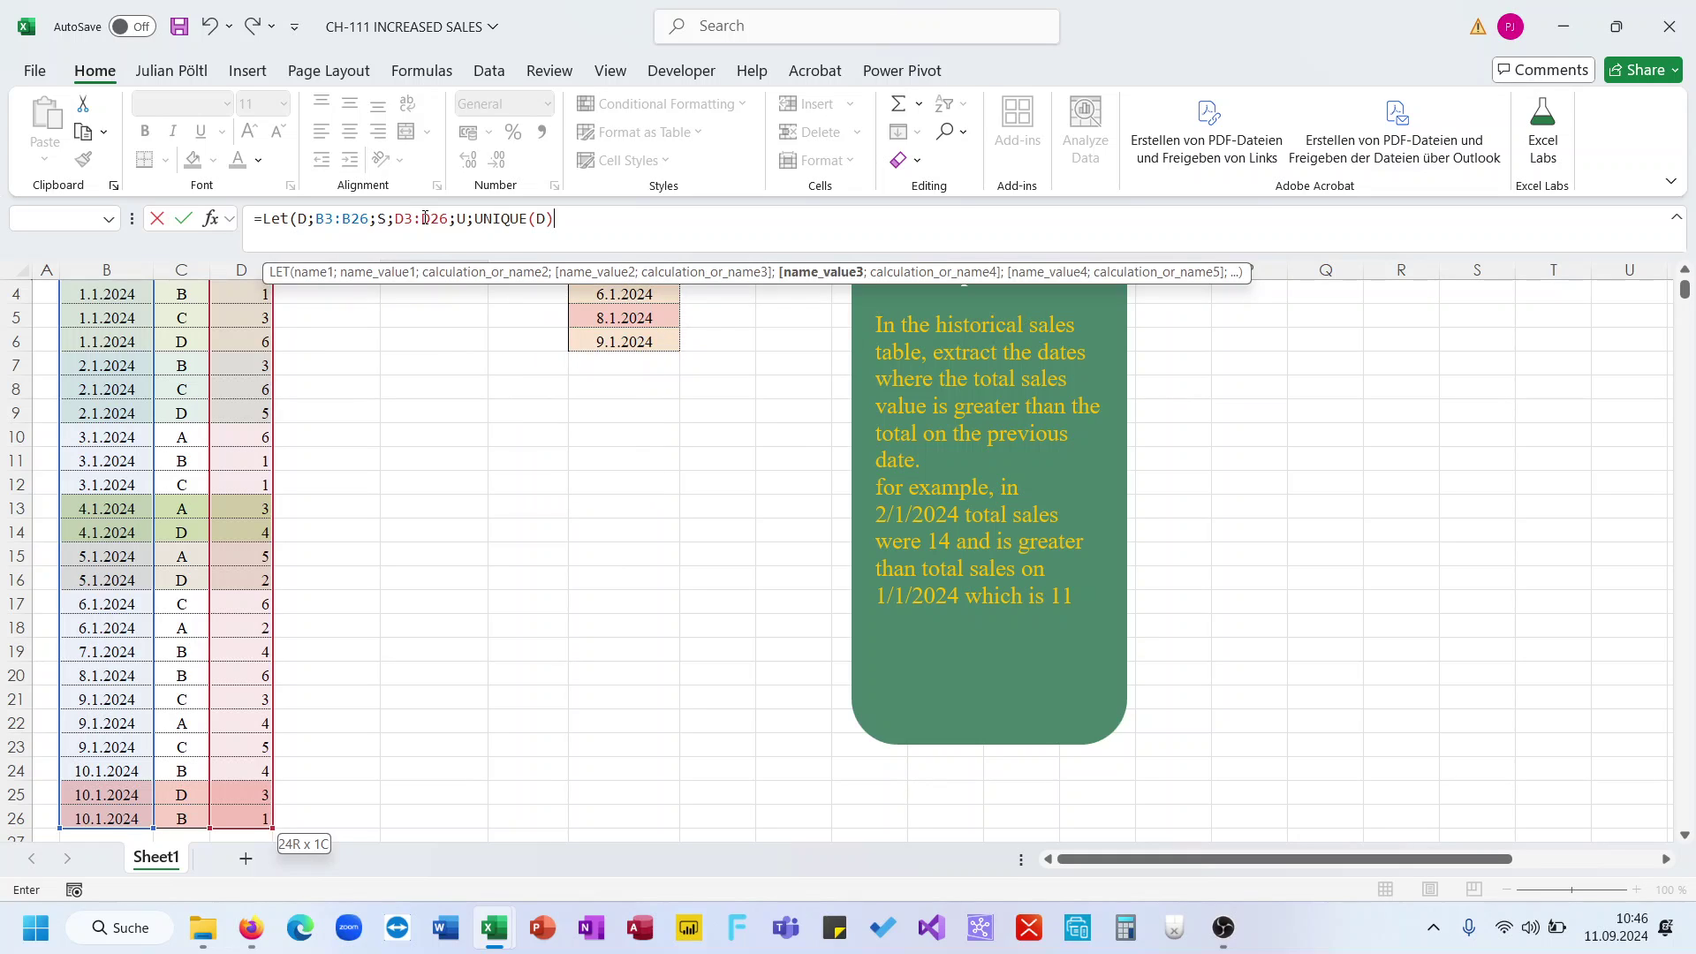
pyautogui.write(';U')
pyautogui.hotkey('ctrl', 'Return')
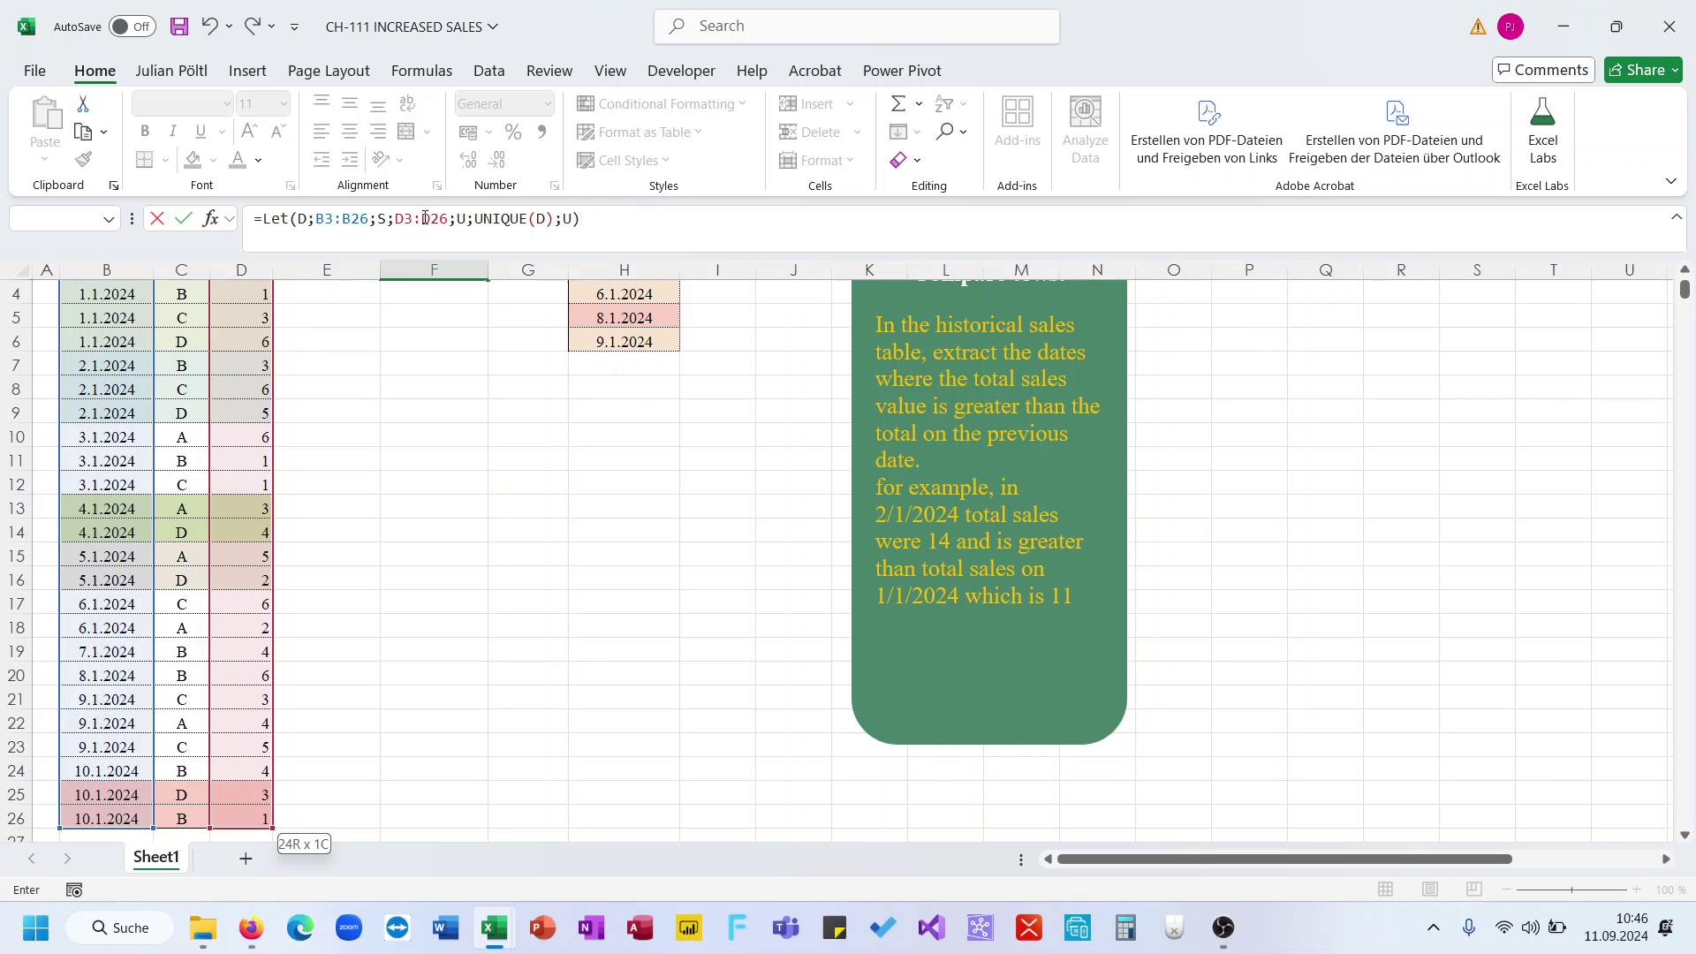
# - Format the spilled results in F3:F12 as Short Date
pyautogui.hotkey('ctrl', 'Down')
pyautogui.hotkey('ctrl', 'Up')
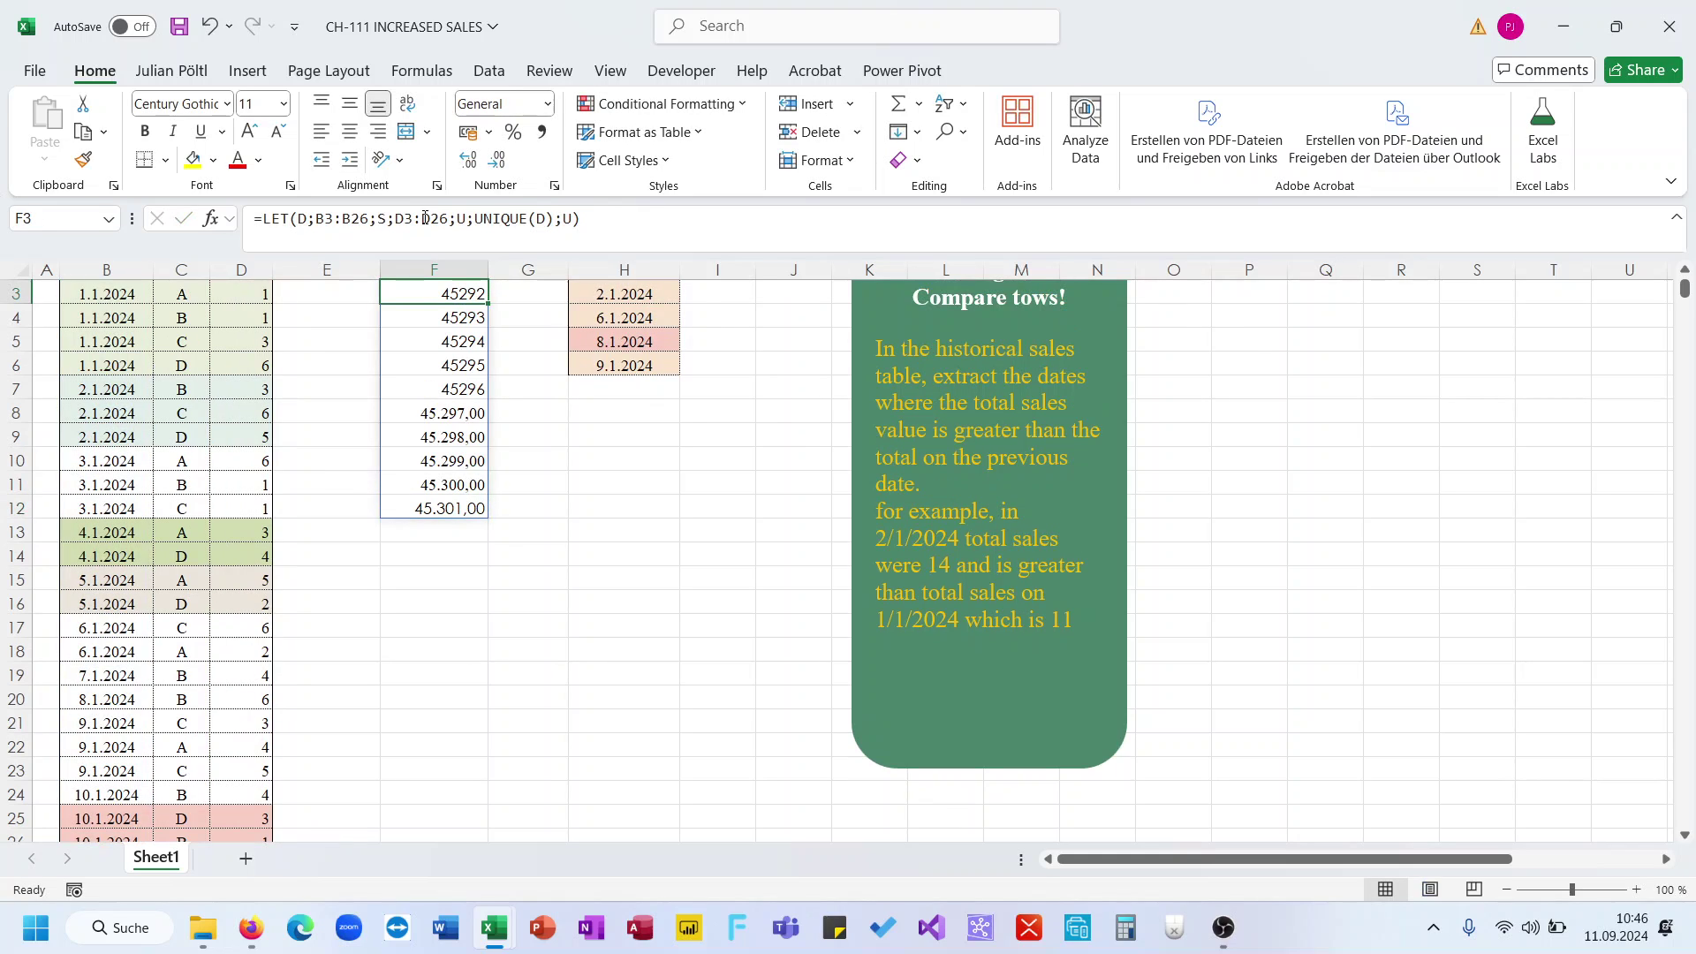
pyautogui.hotkey('ctrl', 'shift', 'Down')
pyautogui.click(513, 109)
pyautogui.write('Short Date')
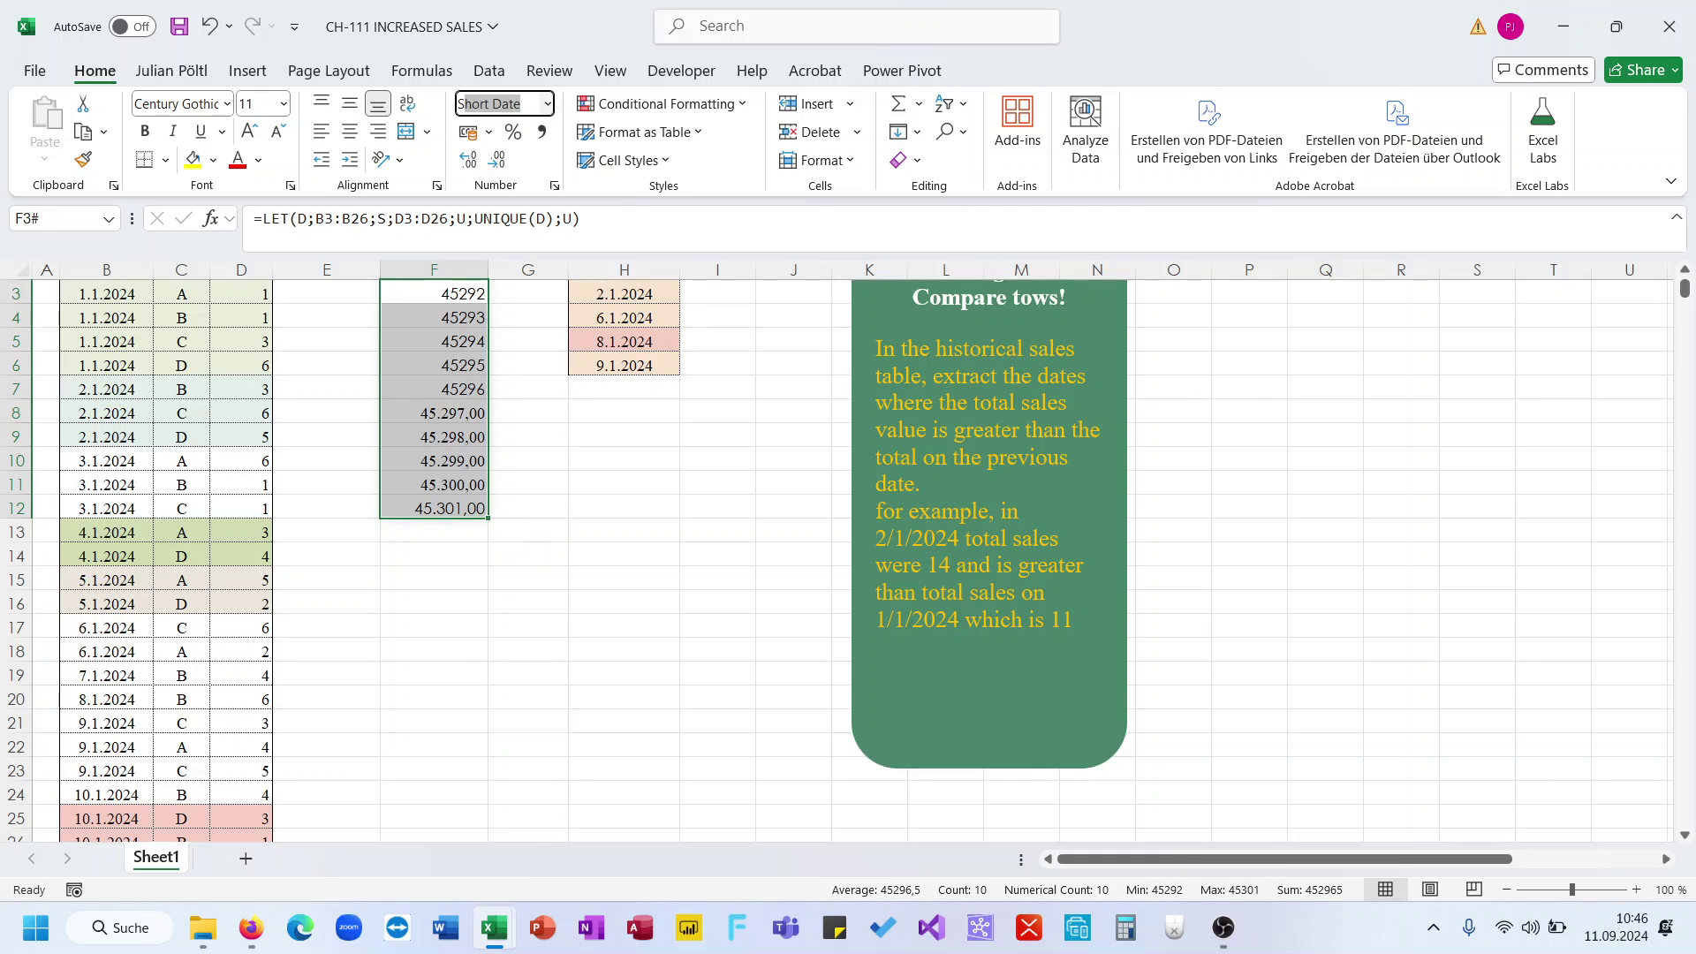
pyautogui.press('Return')
pyautogui.scroll(1, 530, 210)
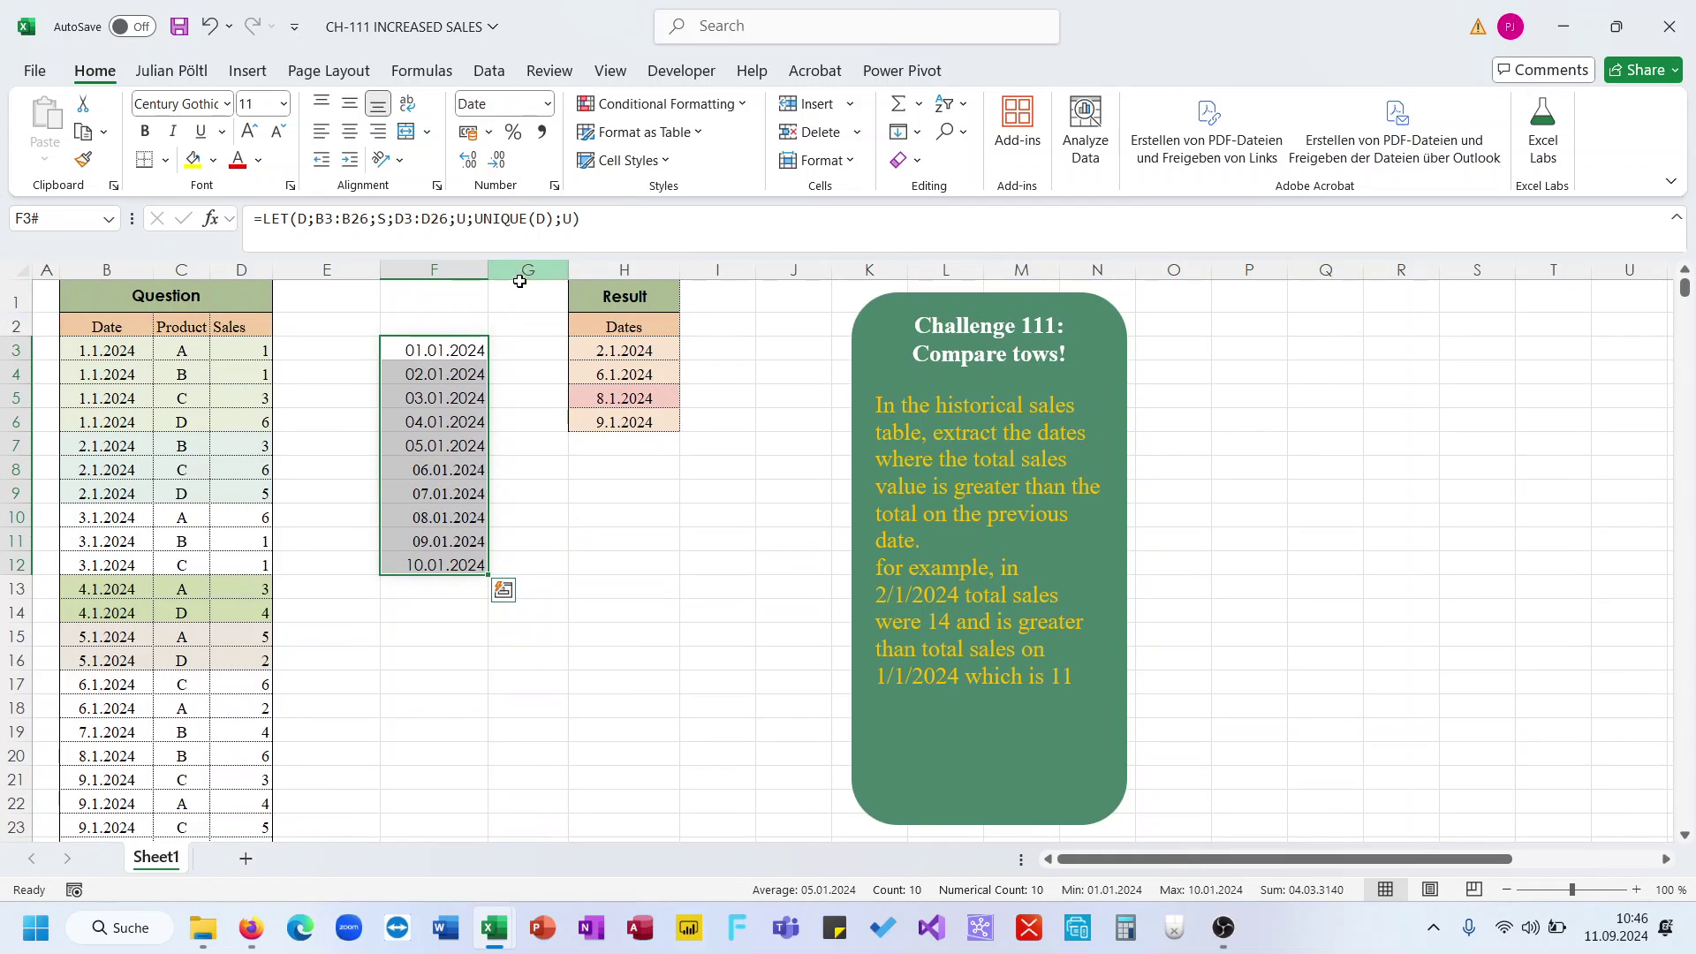
# - Replace the final U in F3's LET formula with the opening of MAP(U;LAMBDA(
pyautogui.click(466, 347)
pyautogui.click(589, 239)
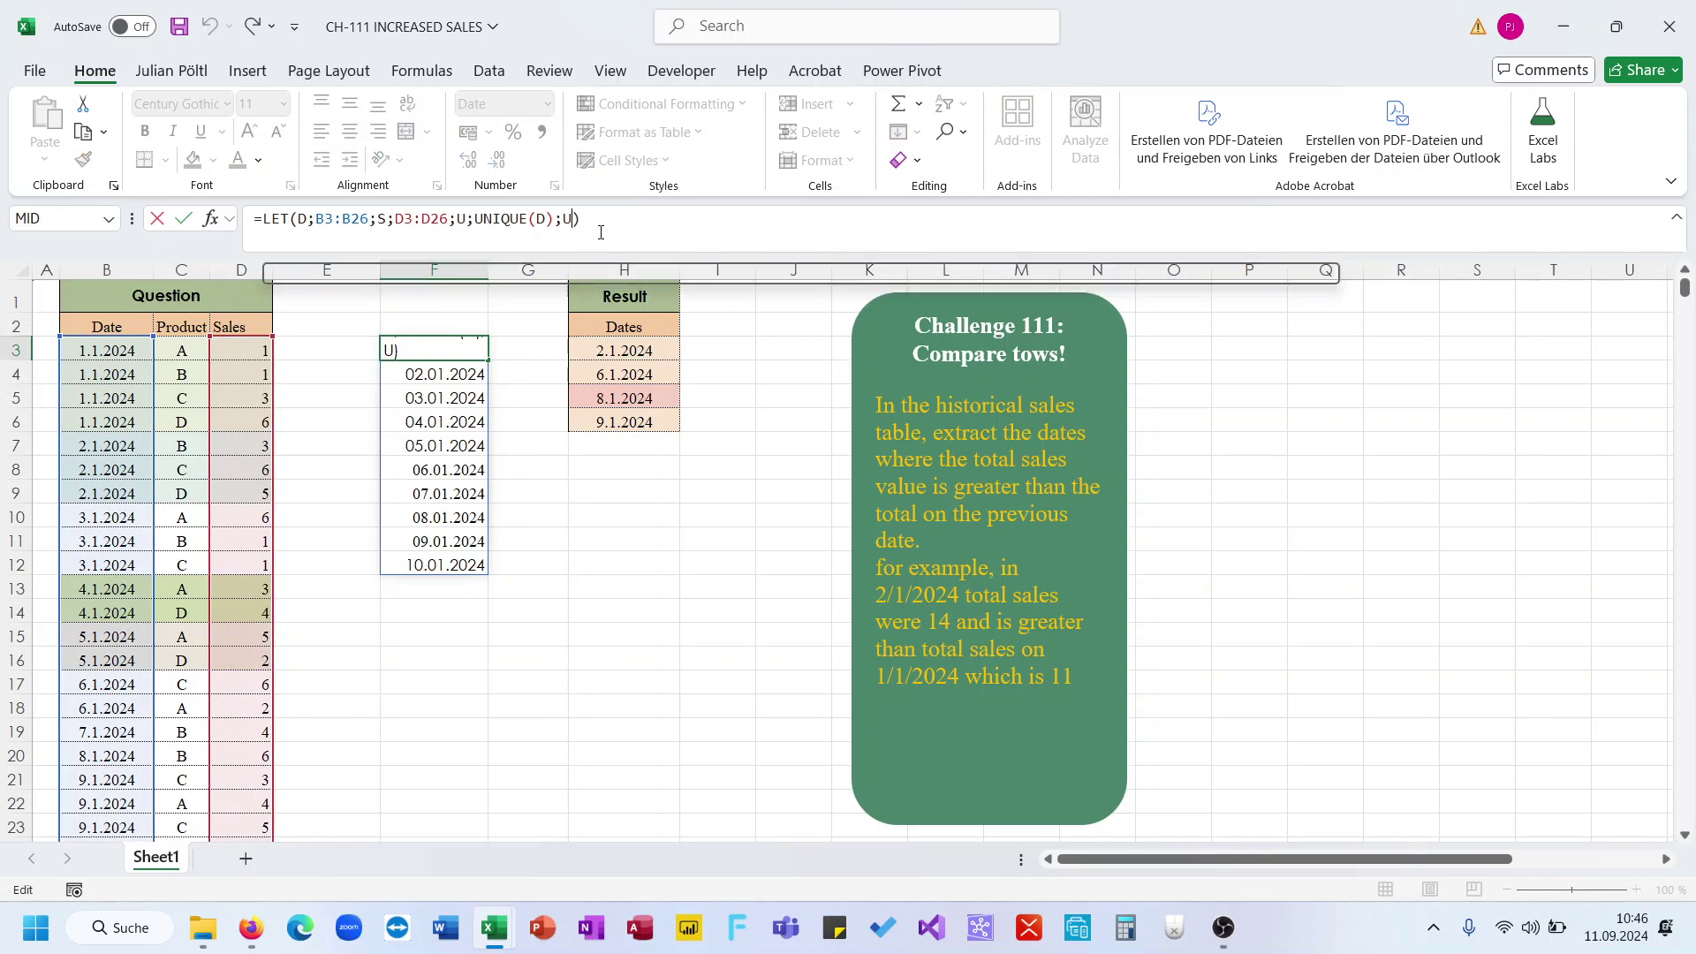
pyautogui.press('BackSpace')
pyautogui.press('BackSpace')
pyautogui.write('Mpa')
pyautogui.press('BackSpace')
pyautogui.write('ap')
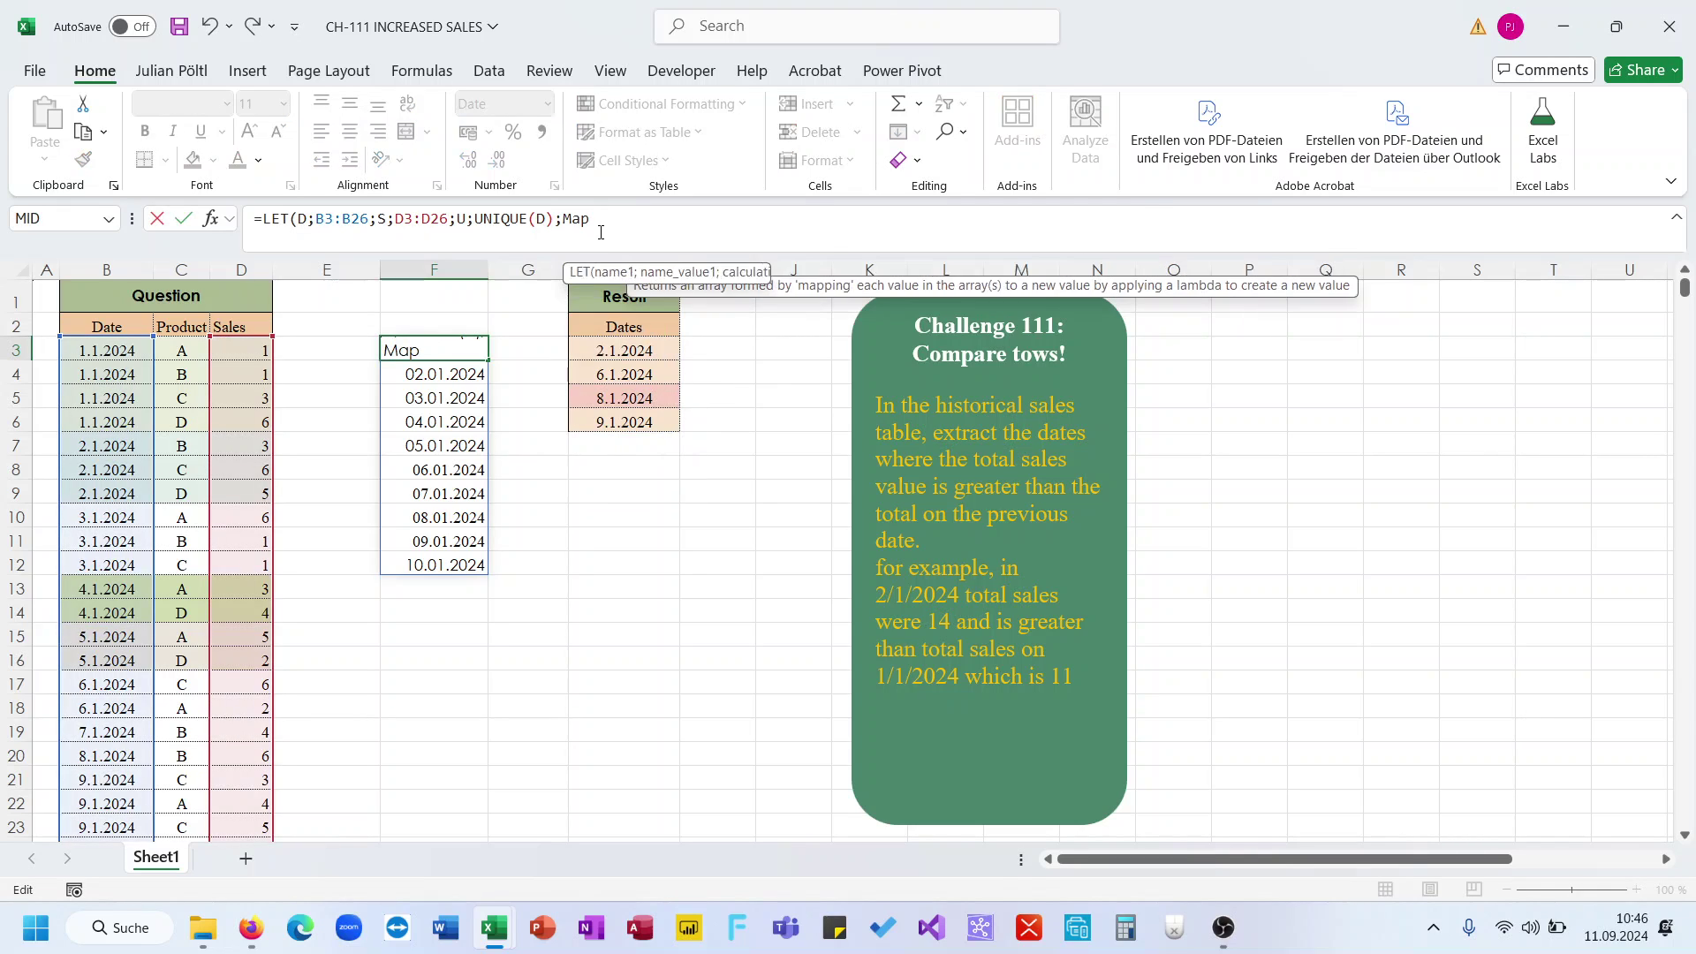
pyautogui.press('Tab')
pyautogui.write('U;LAMBDA(')
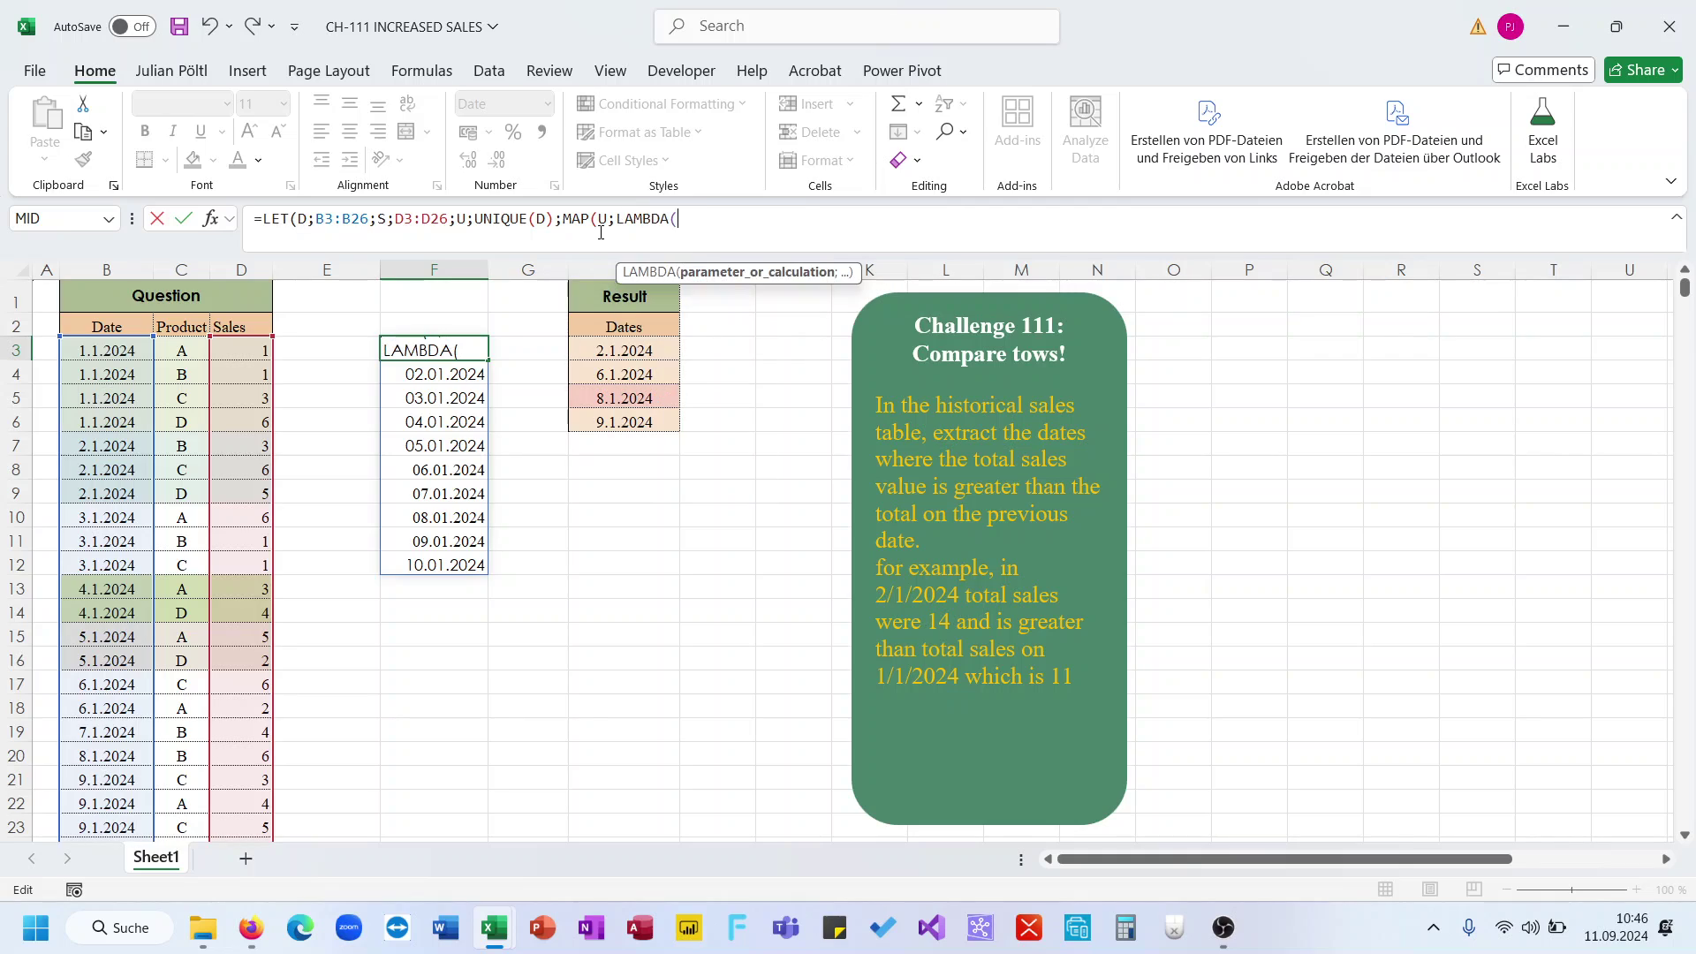
# - Give the LAMBDA the parameter A and the calculation FILTER(S;D=A), and close all open brackets
pyautogui.write('A;')
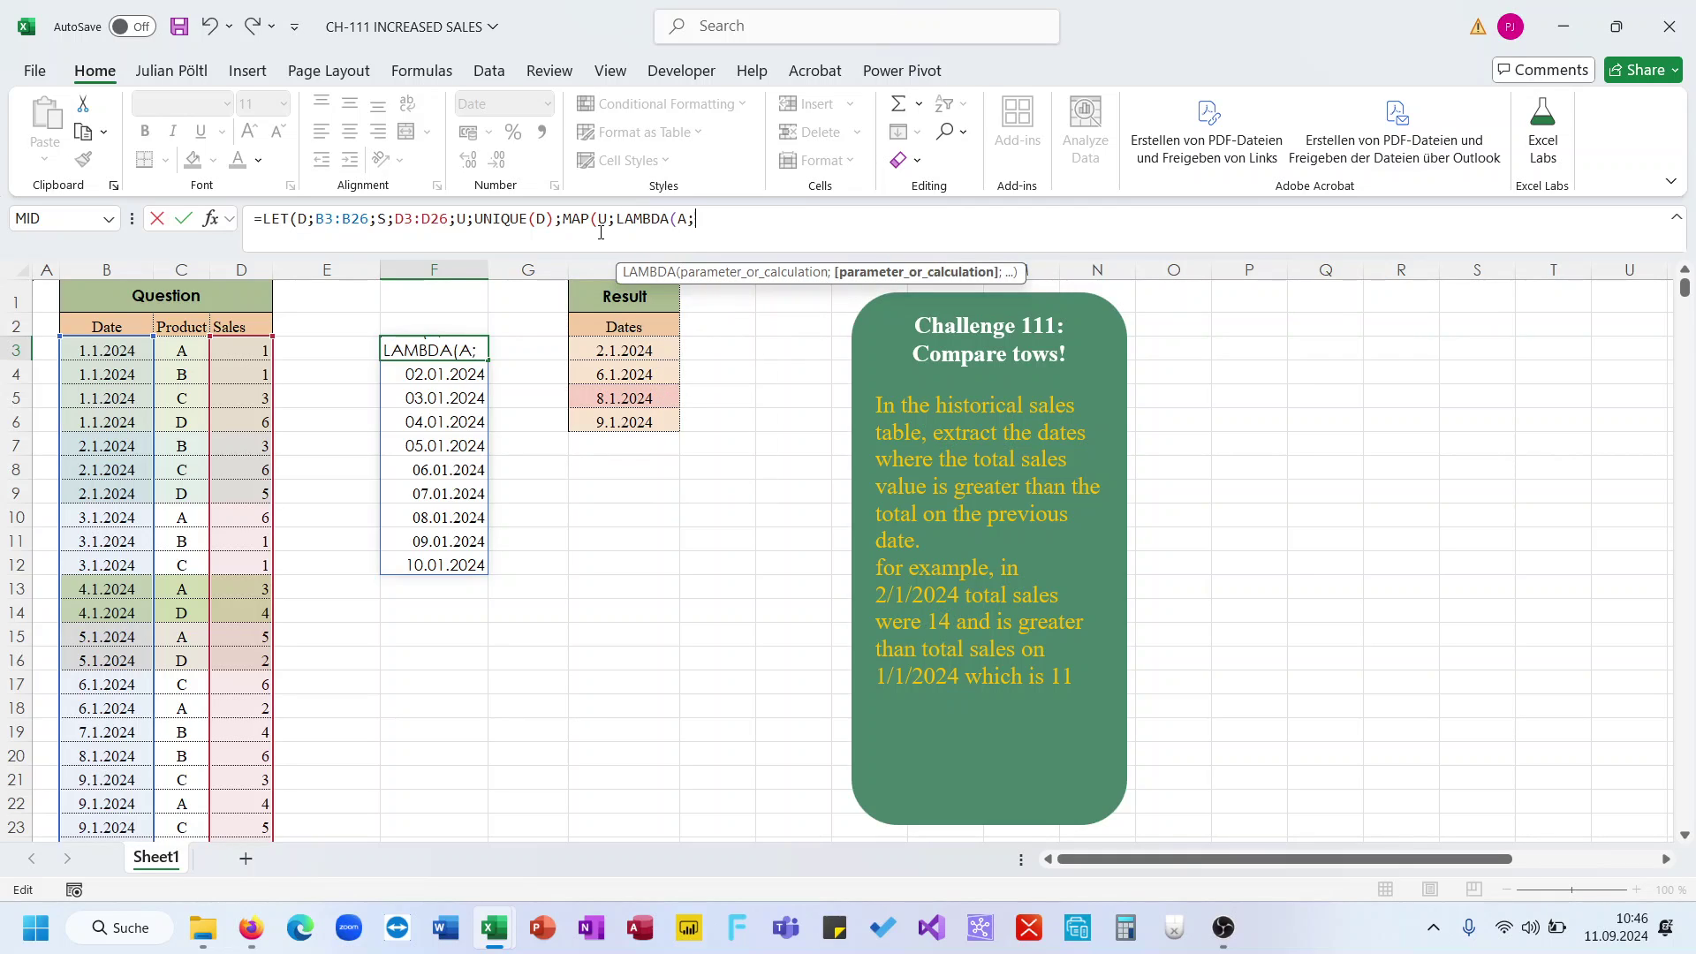
pyautogui.write('FIL')
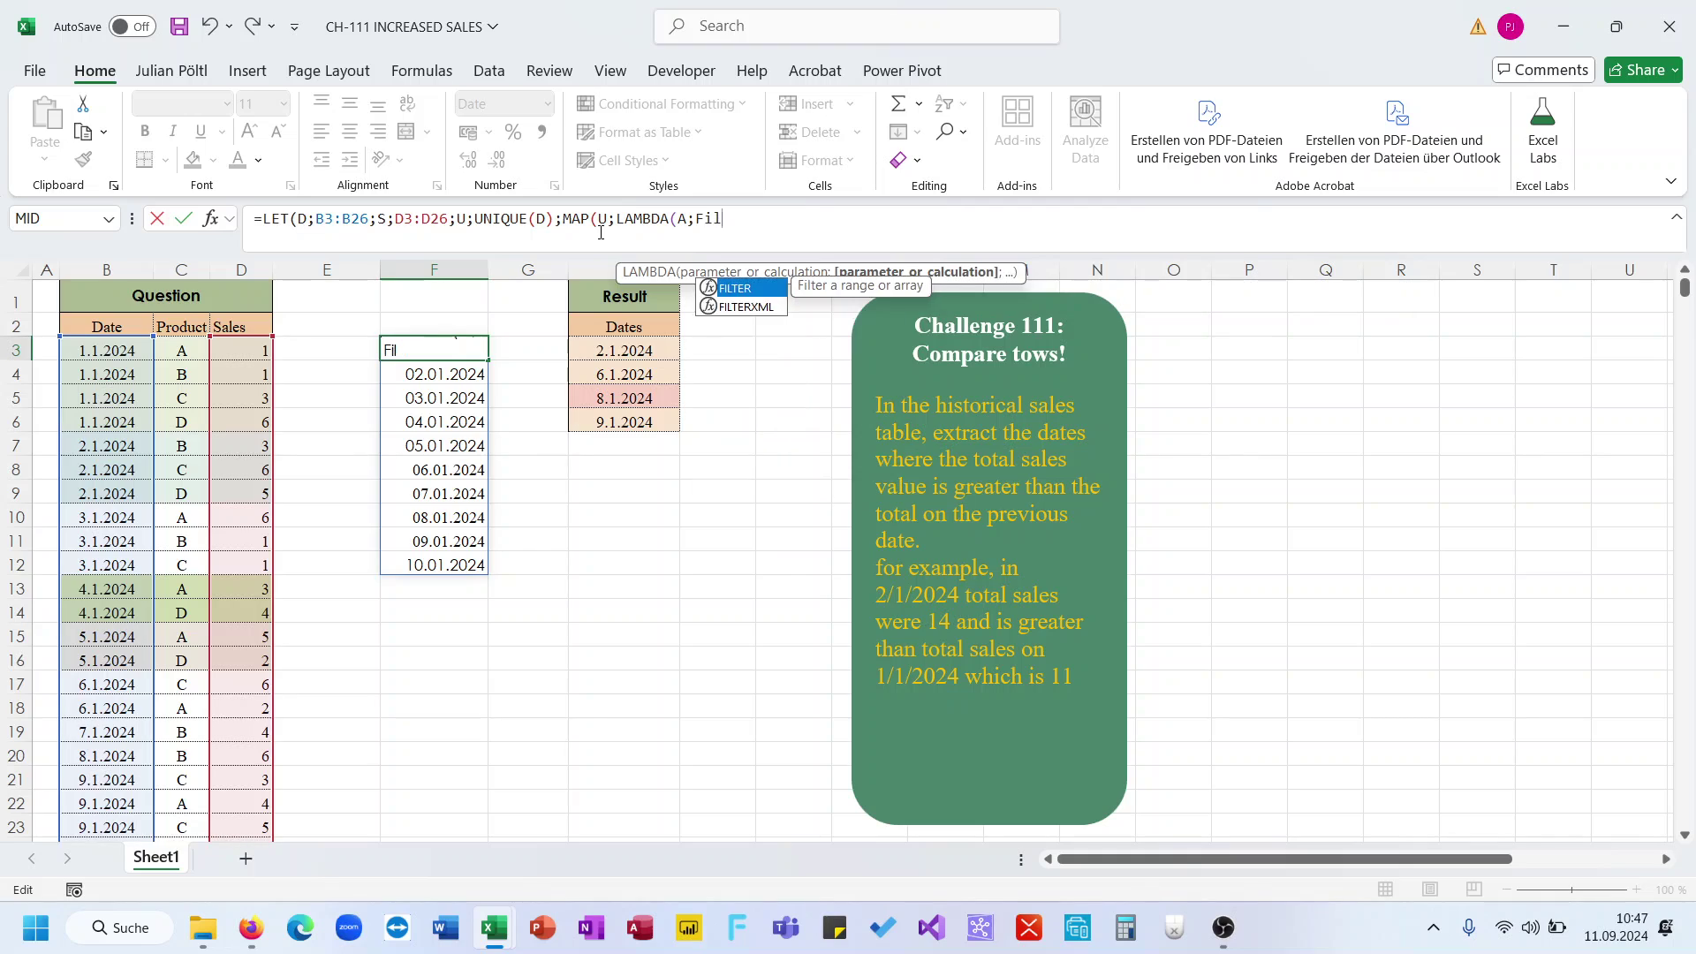
pyautogui.press('Tab')
pyautogui.write('S;')
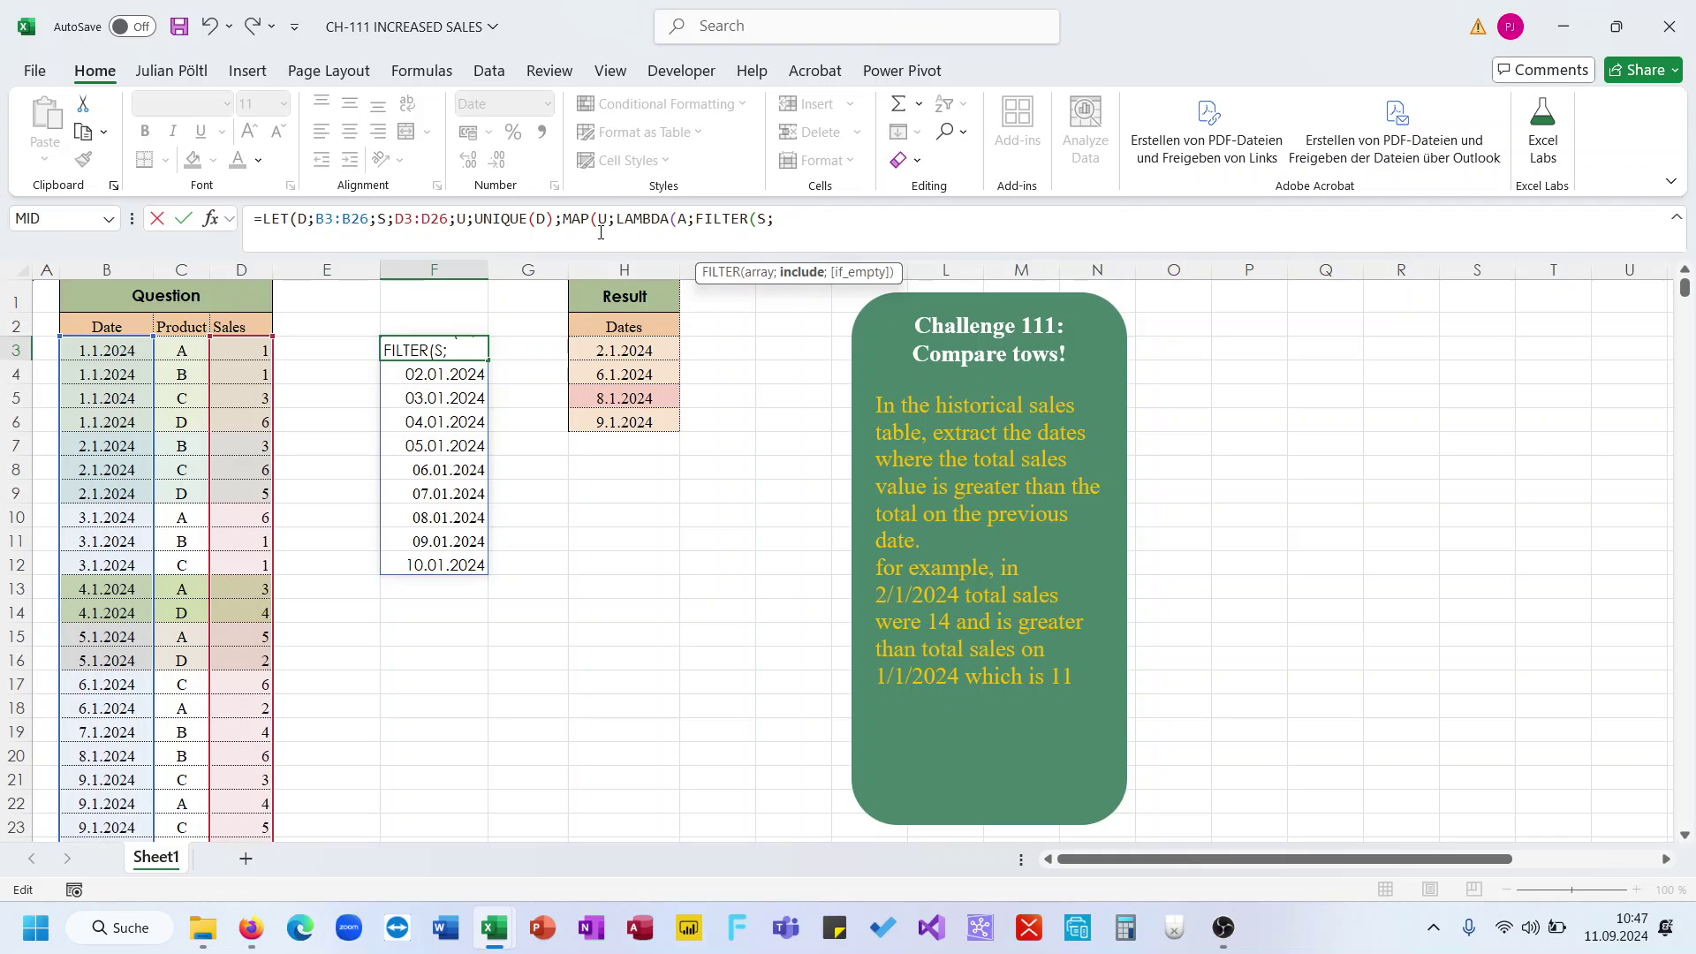
pyautogui.write('D=A))')
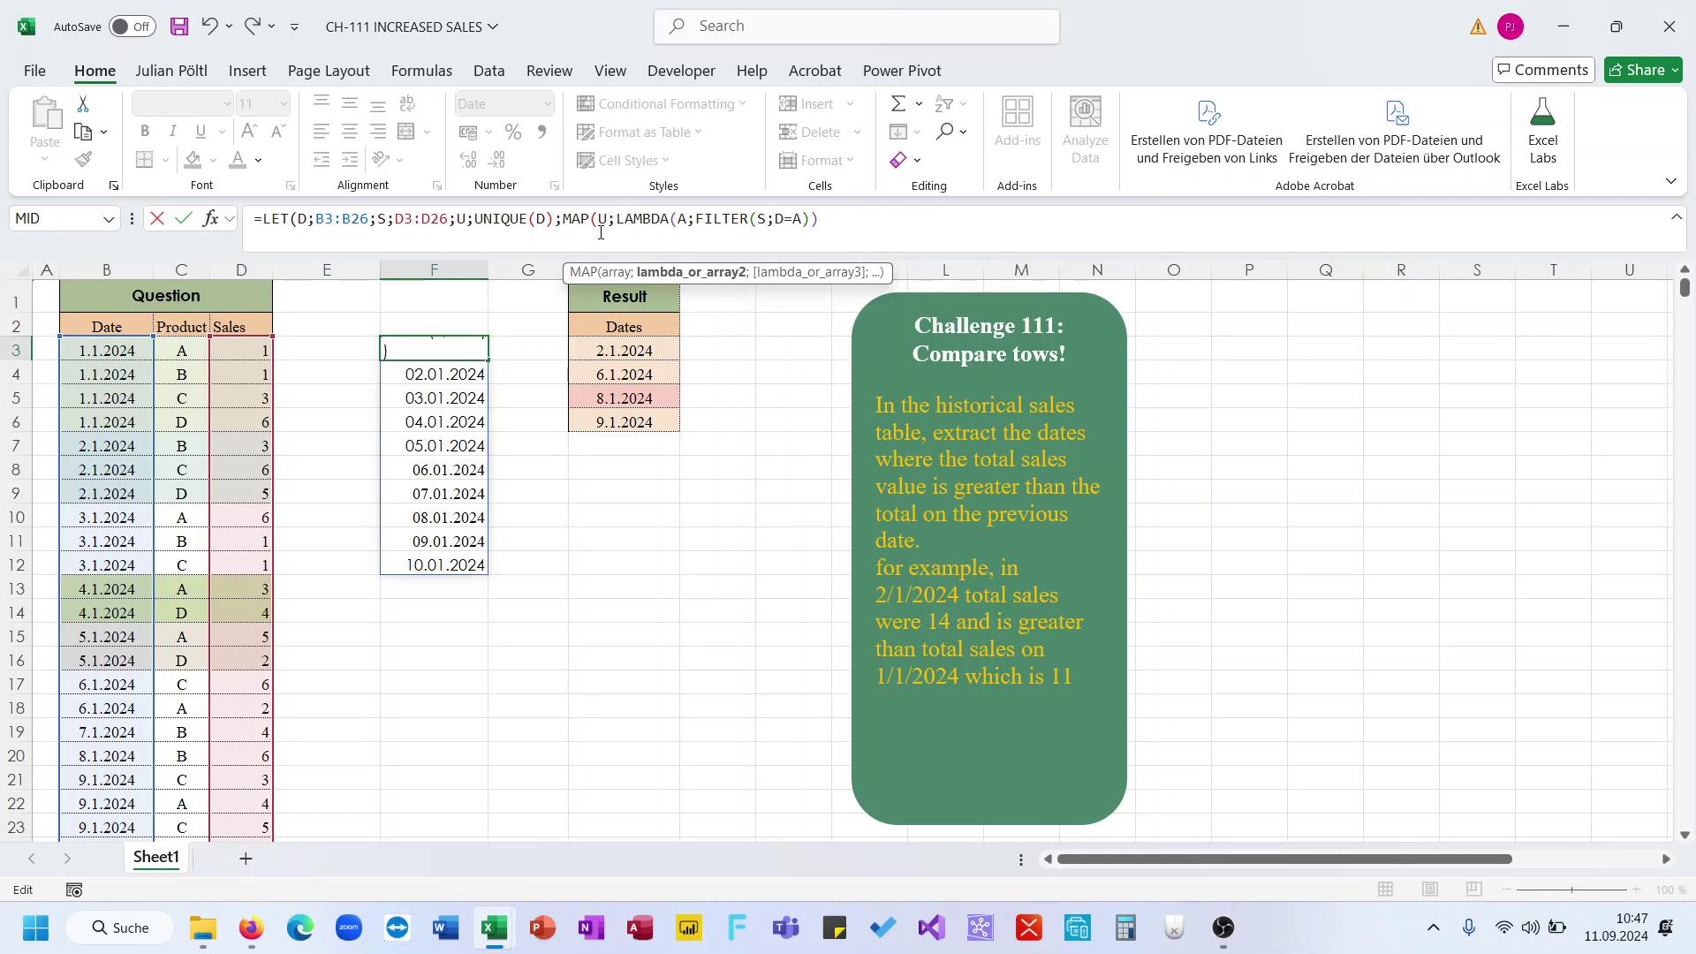
pyautogui.write('))')
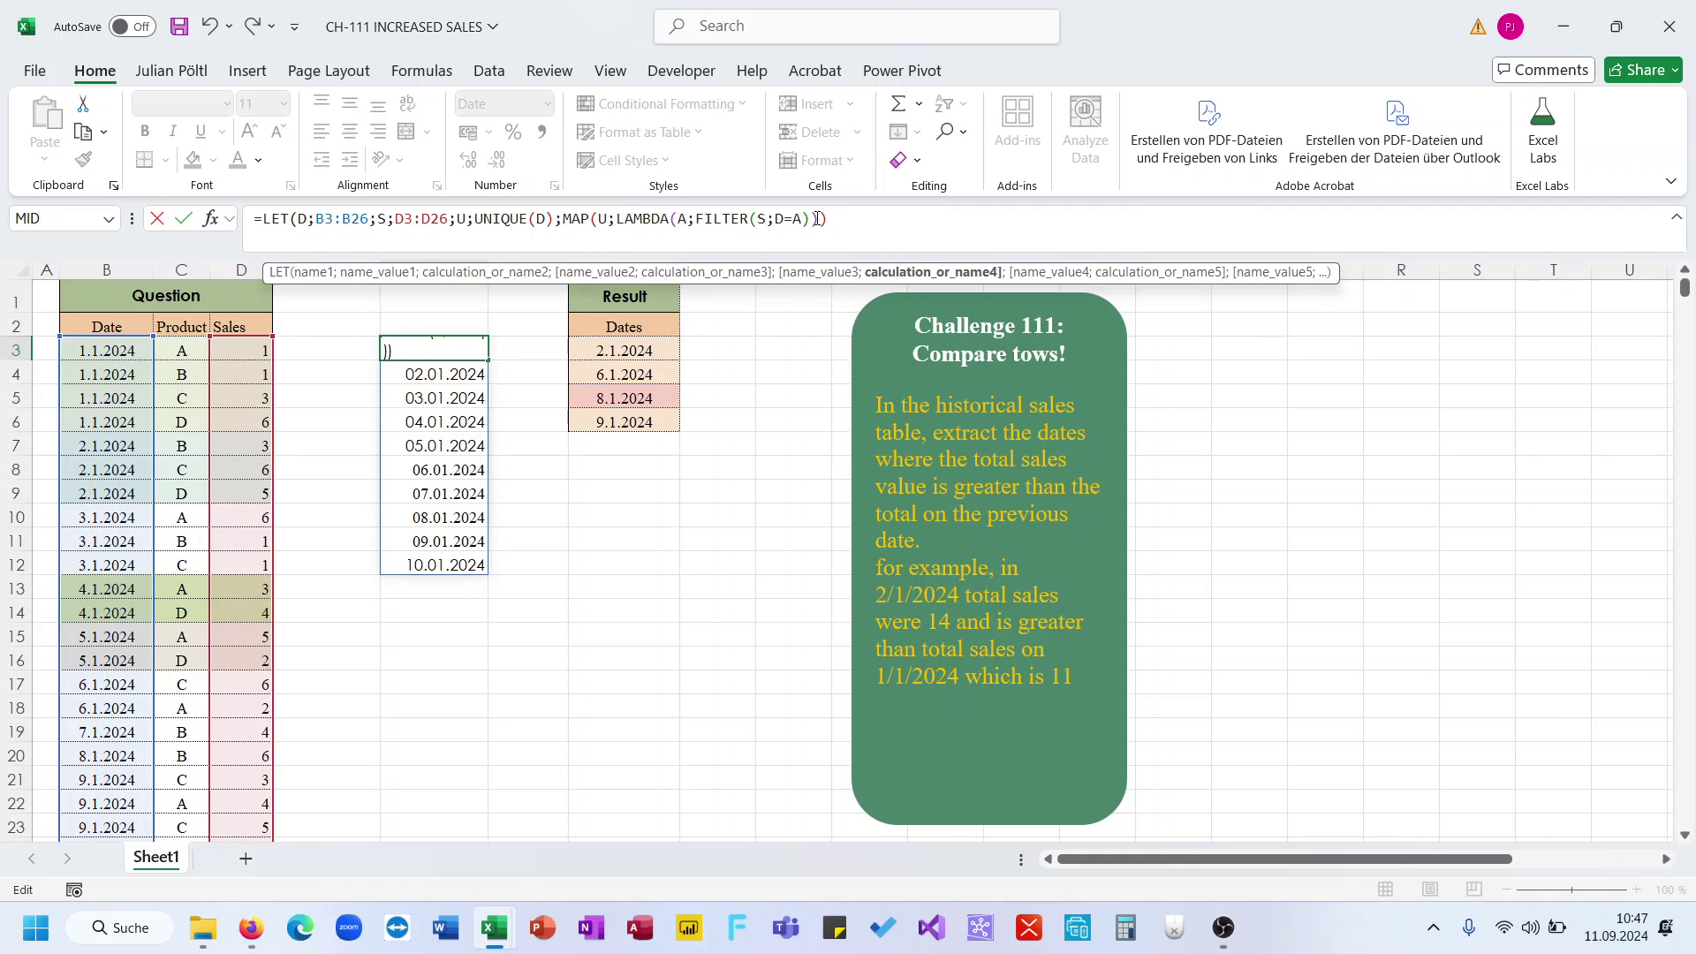
# - Wrap the FILTER expression in SUM to total the sales per date, and enter the formula
pyautogui.click(696, 220)
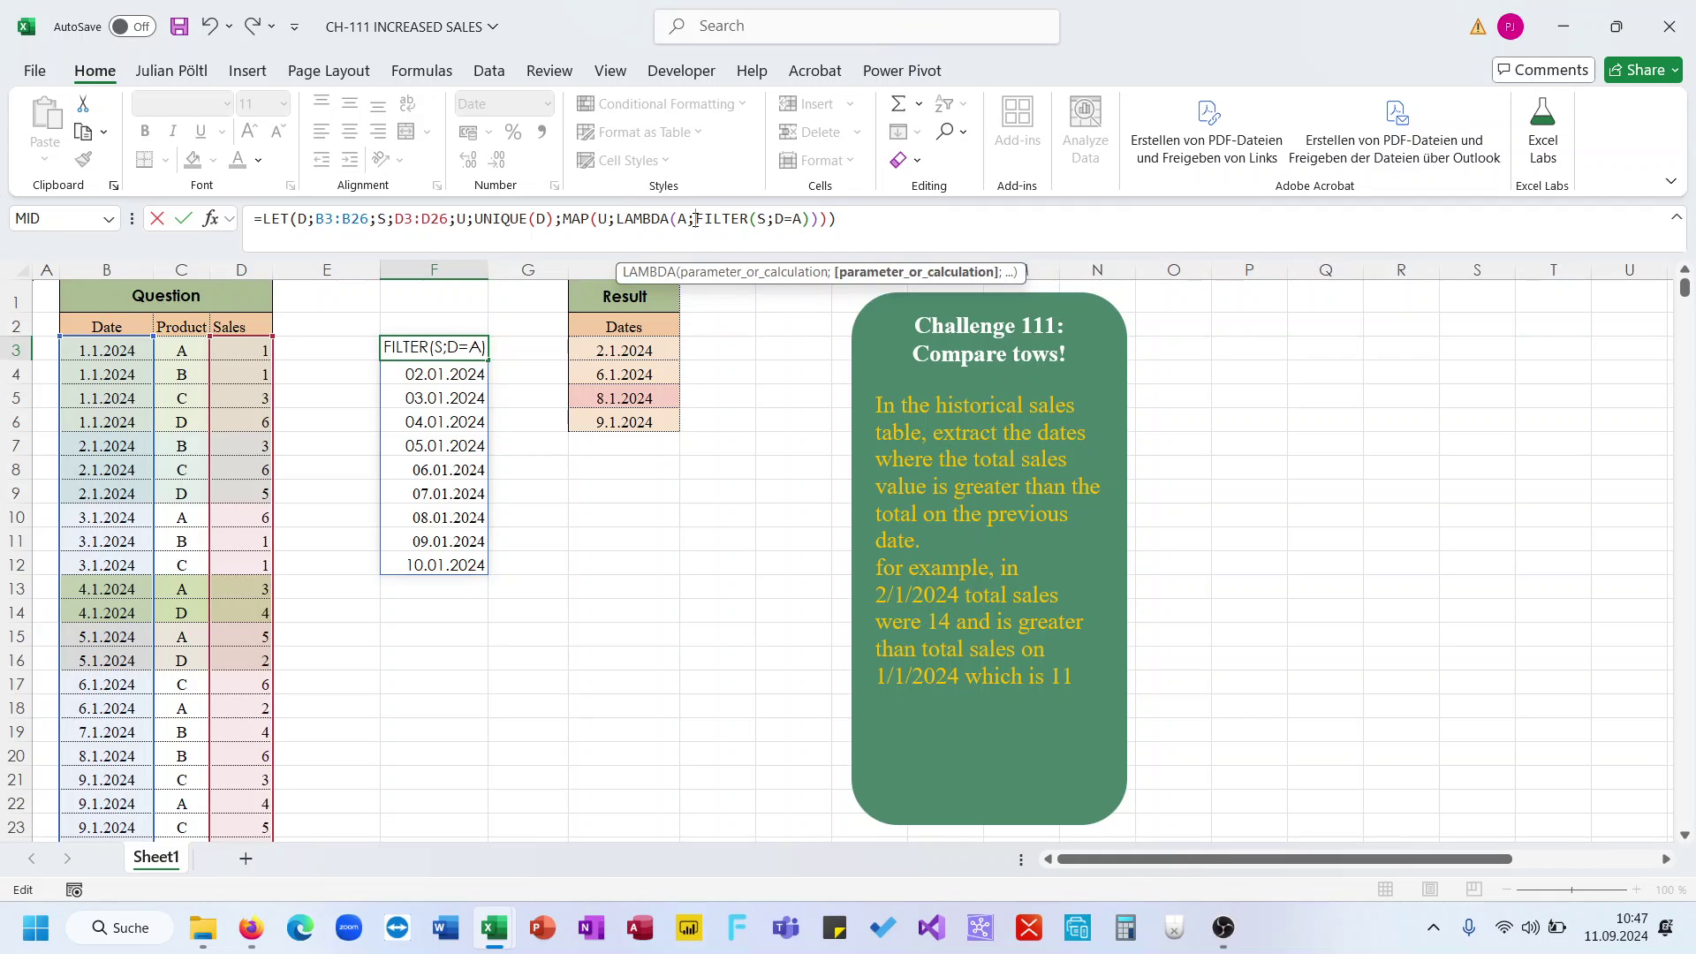
pyautogui.write('sum(')
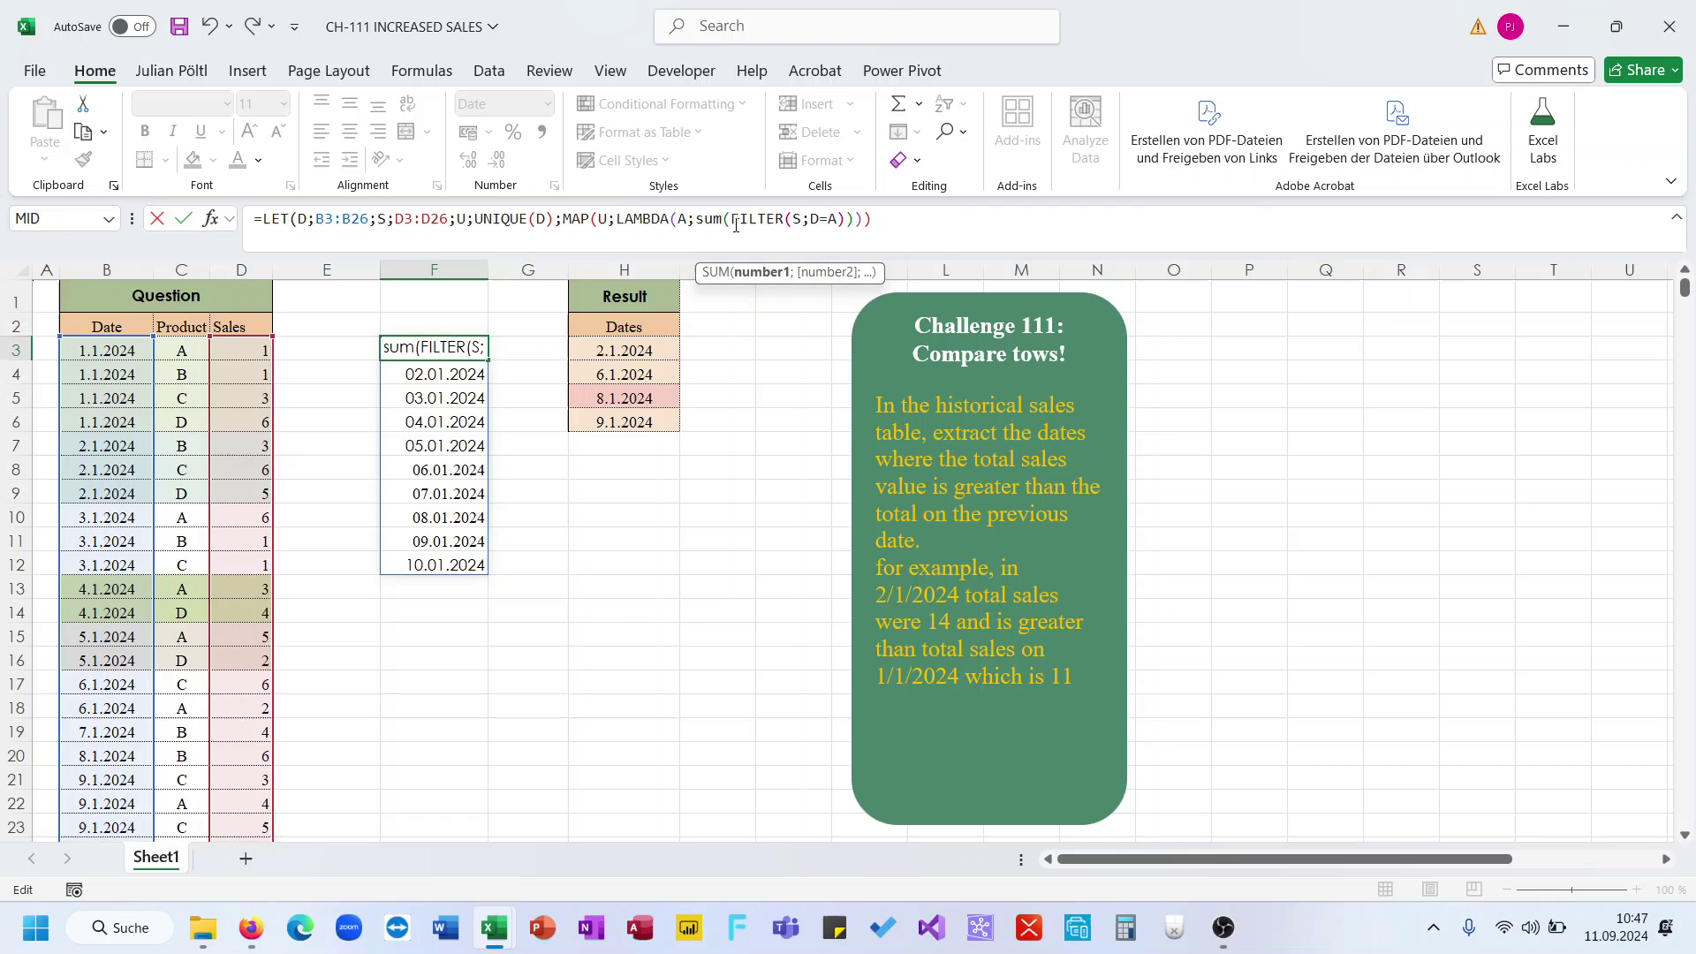
pyautogui.click(850, 220)
pyautogui.write(')')
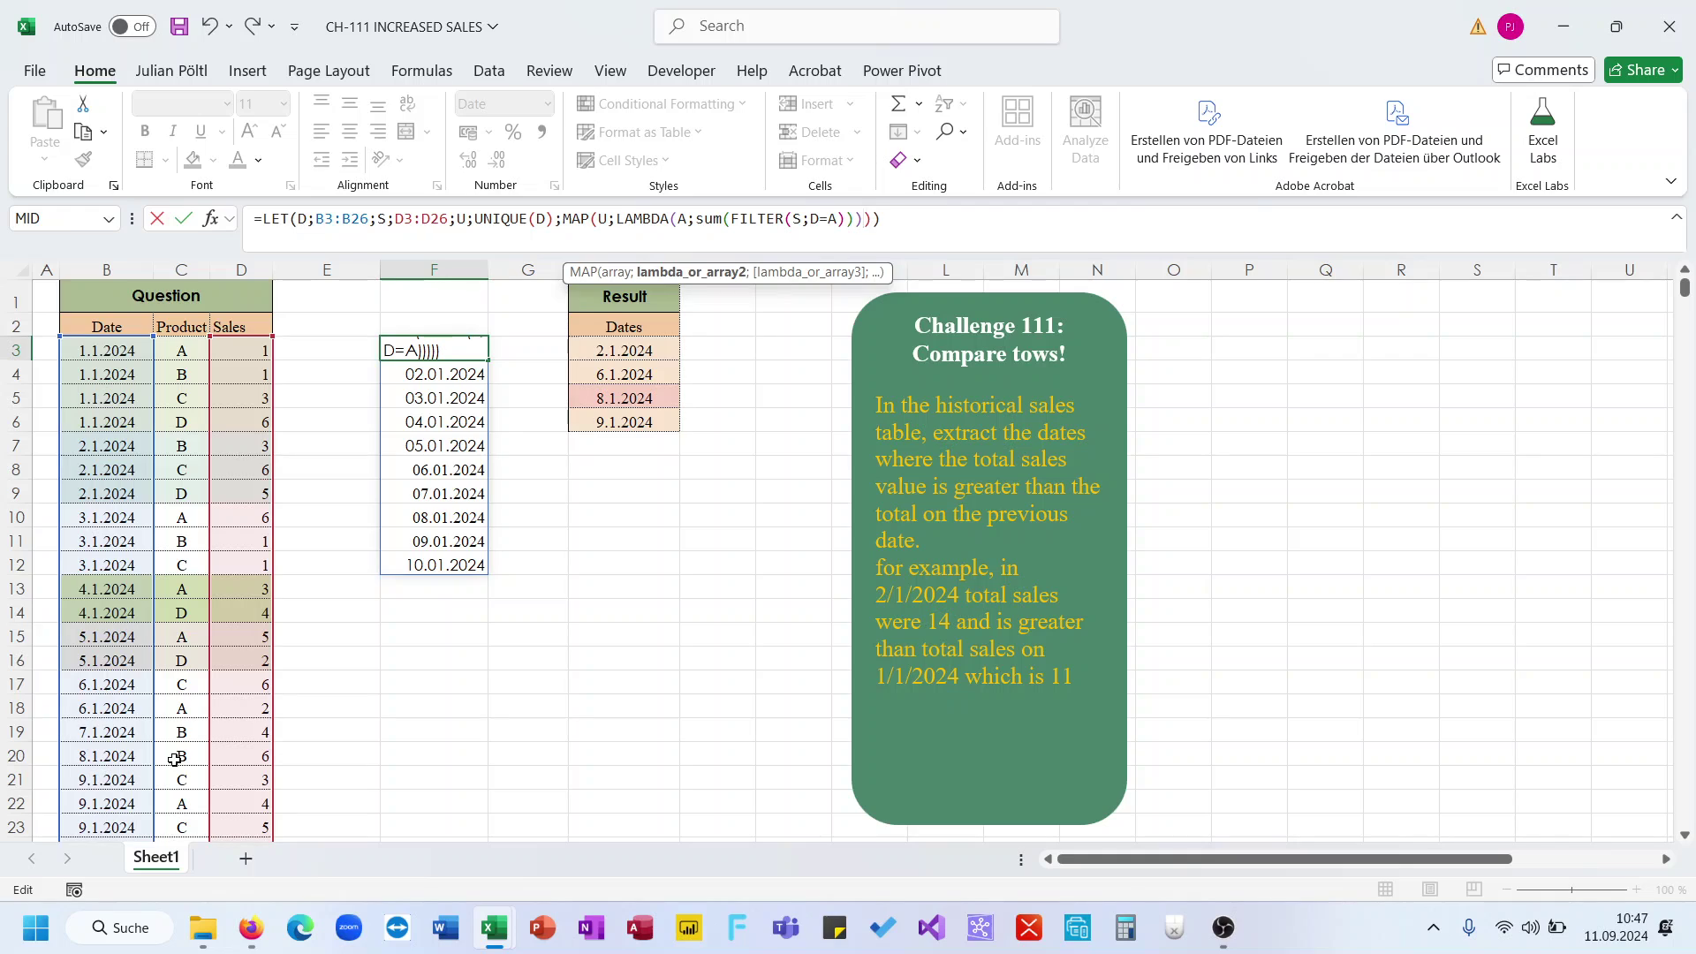
pyautogui.press('Return')
# - Format the spilled totals in F3:F12 as numbers with two decimal places
pyautogui.press('Up')
pyautogui.hotkey('ctrl', 'shift', 'Down')
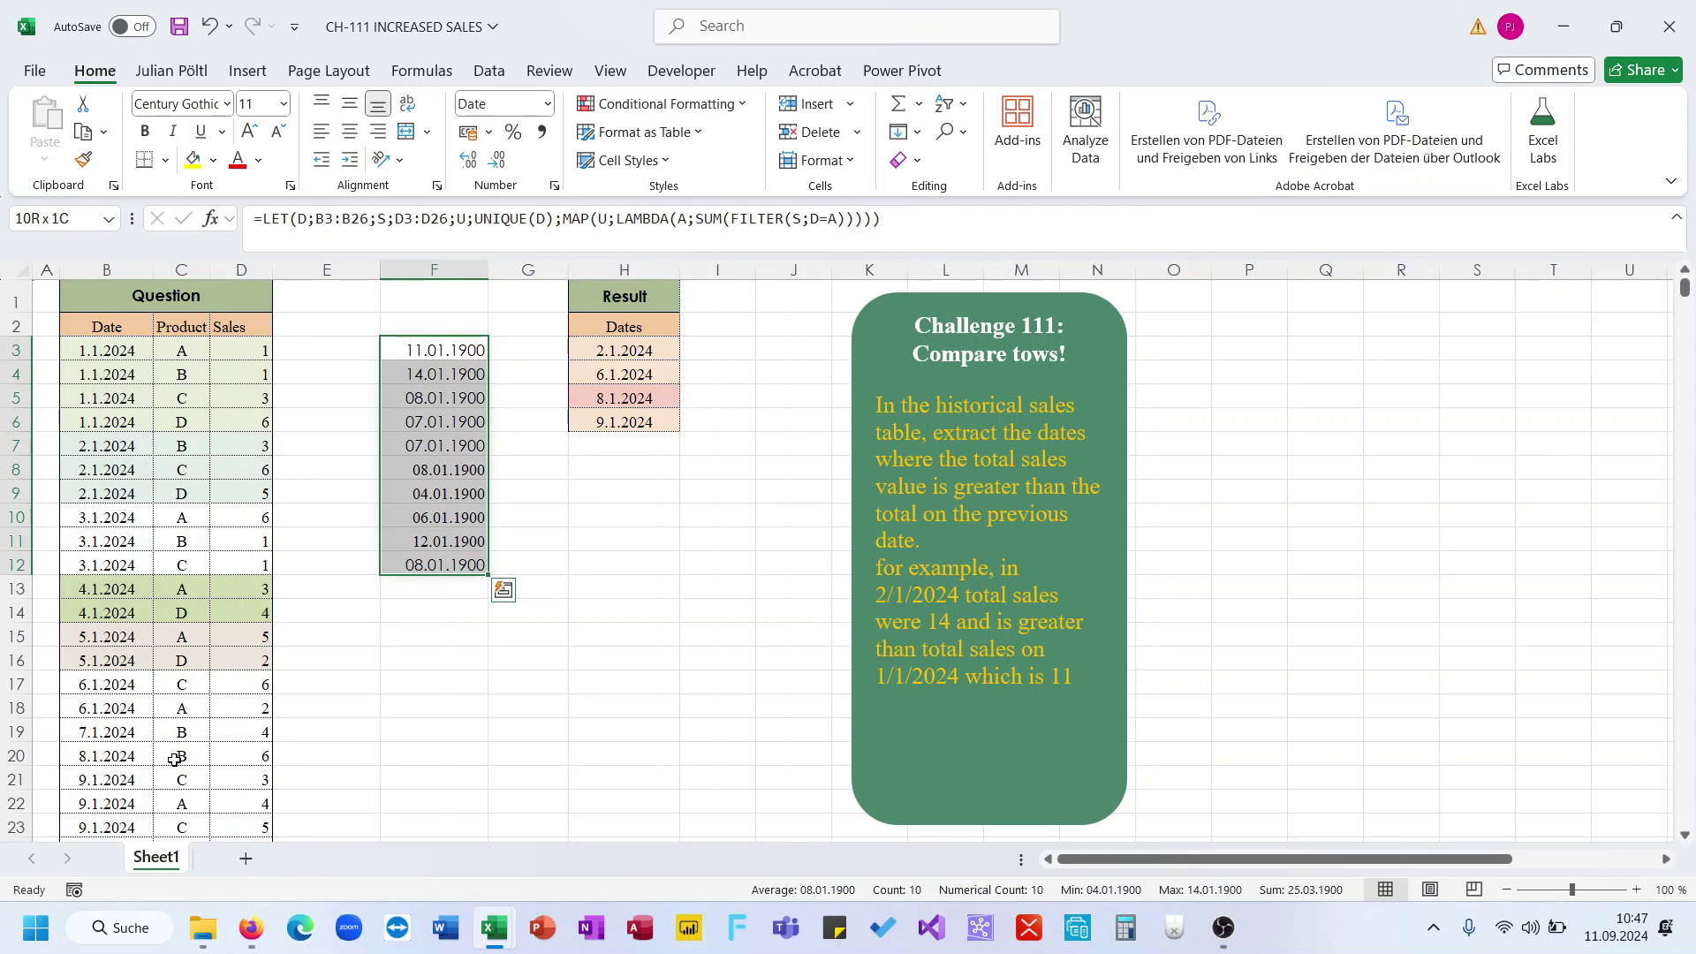
pyautogui.hotkey('ctrl', 'shift', '1')
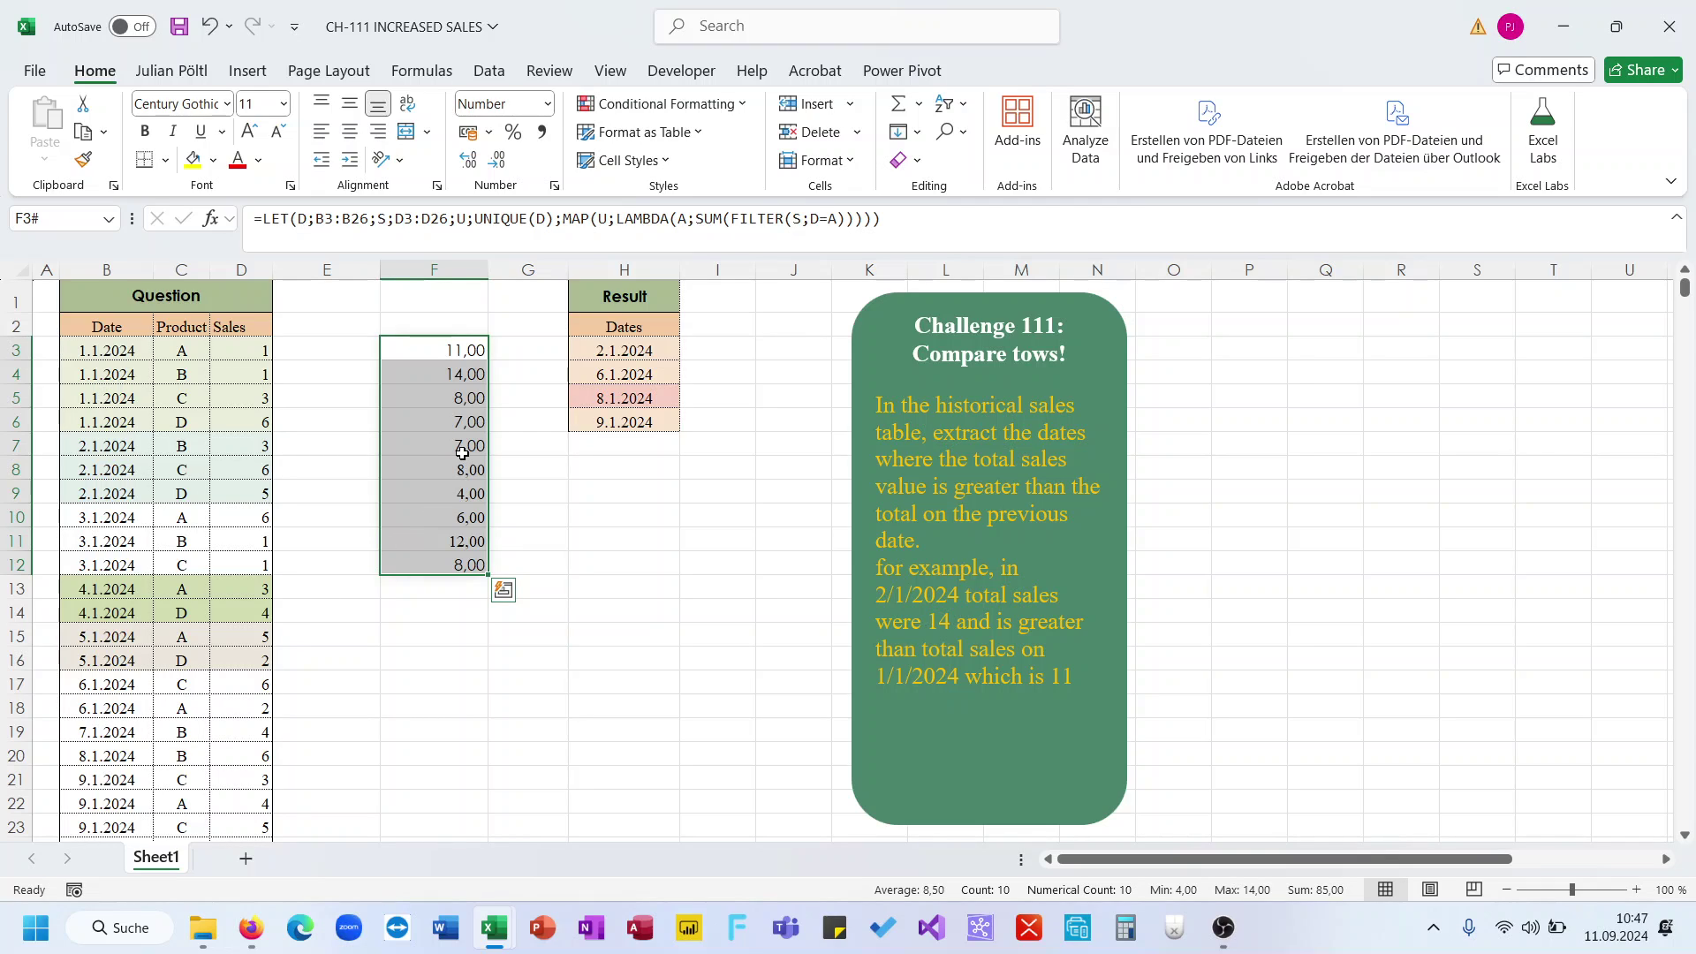
pyautogui.hotkey('ctrl', 'q')
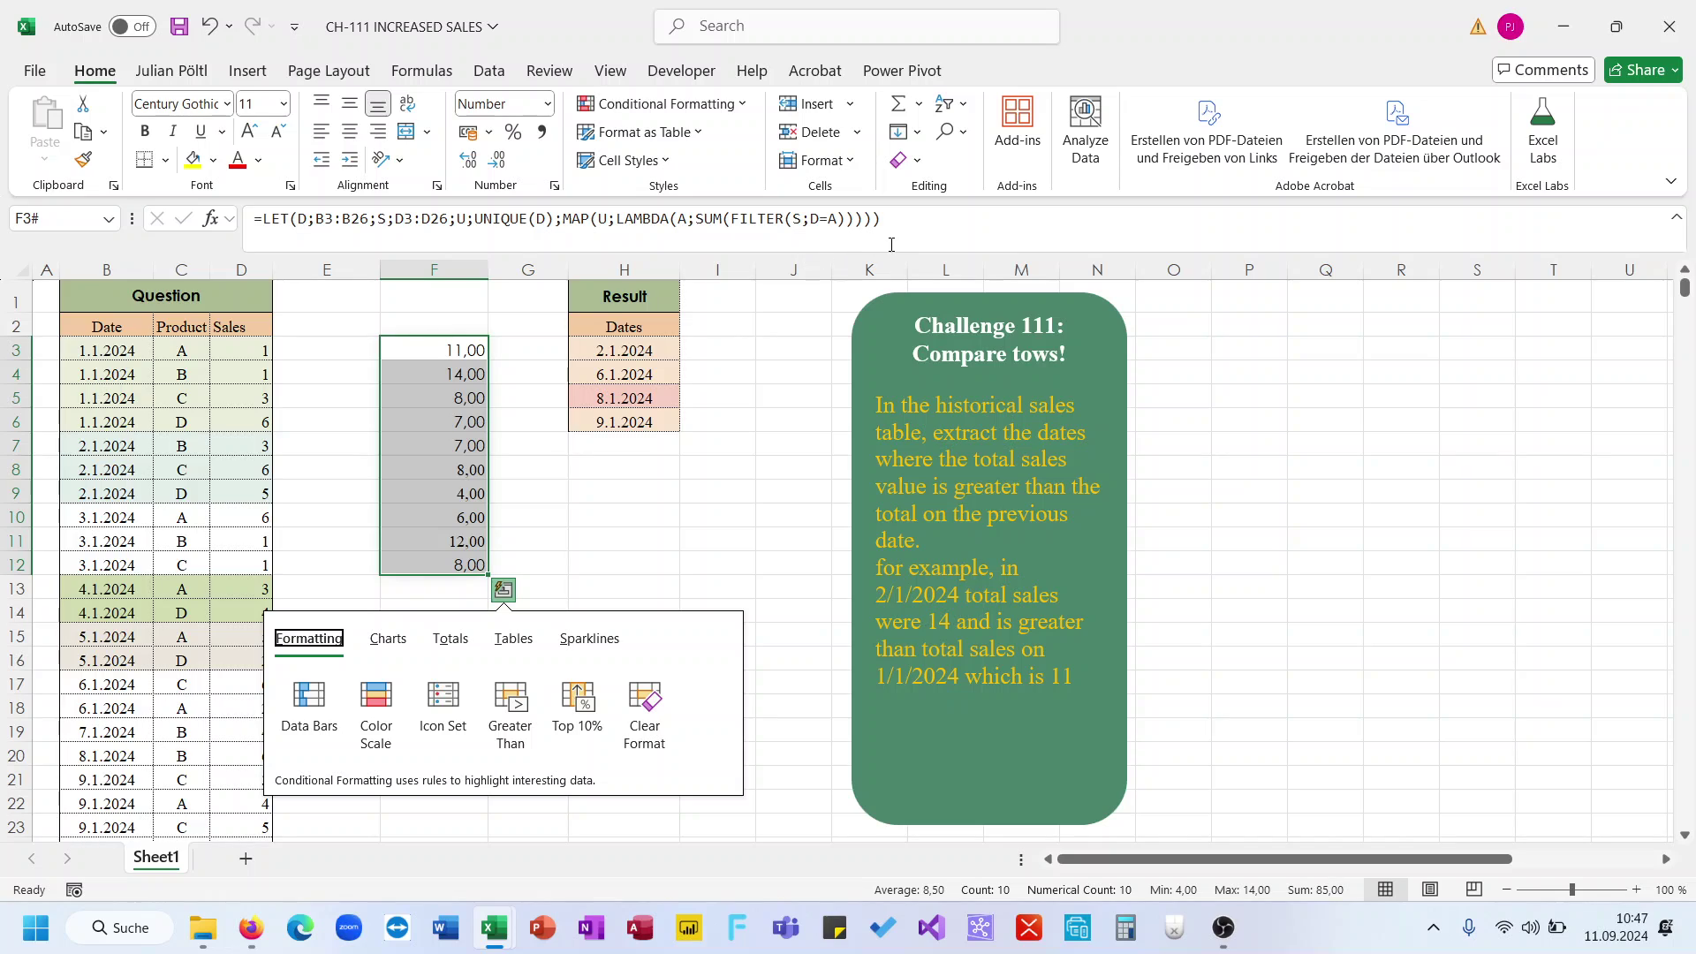
# - Try assigning the MAP expression in F3's LET formula to the name T, leaving room for a final calculation
pyautogui.click(891, 244)
pyautogui.click(565, 223)
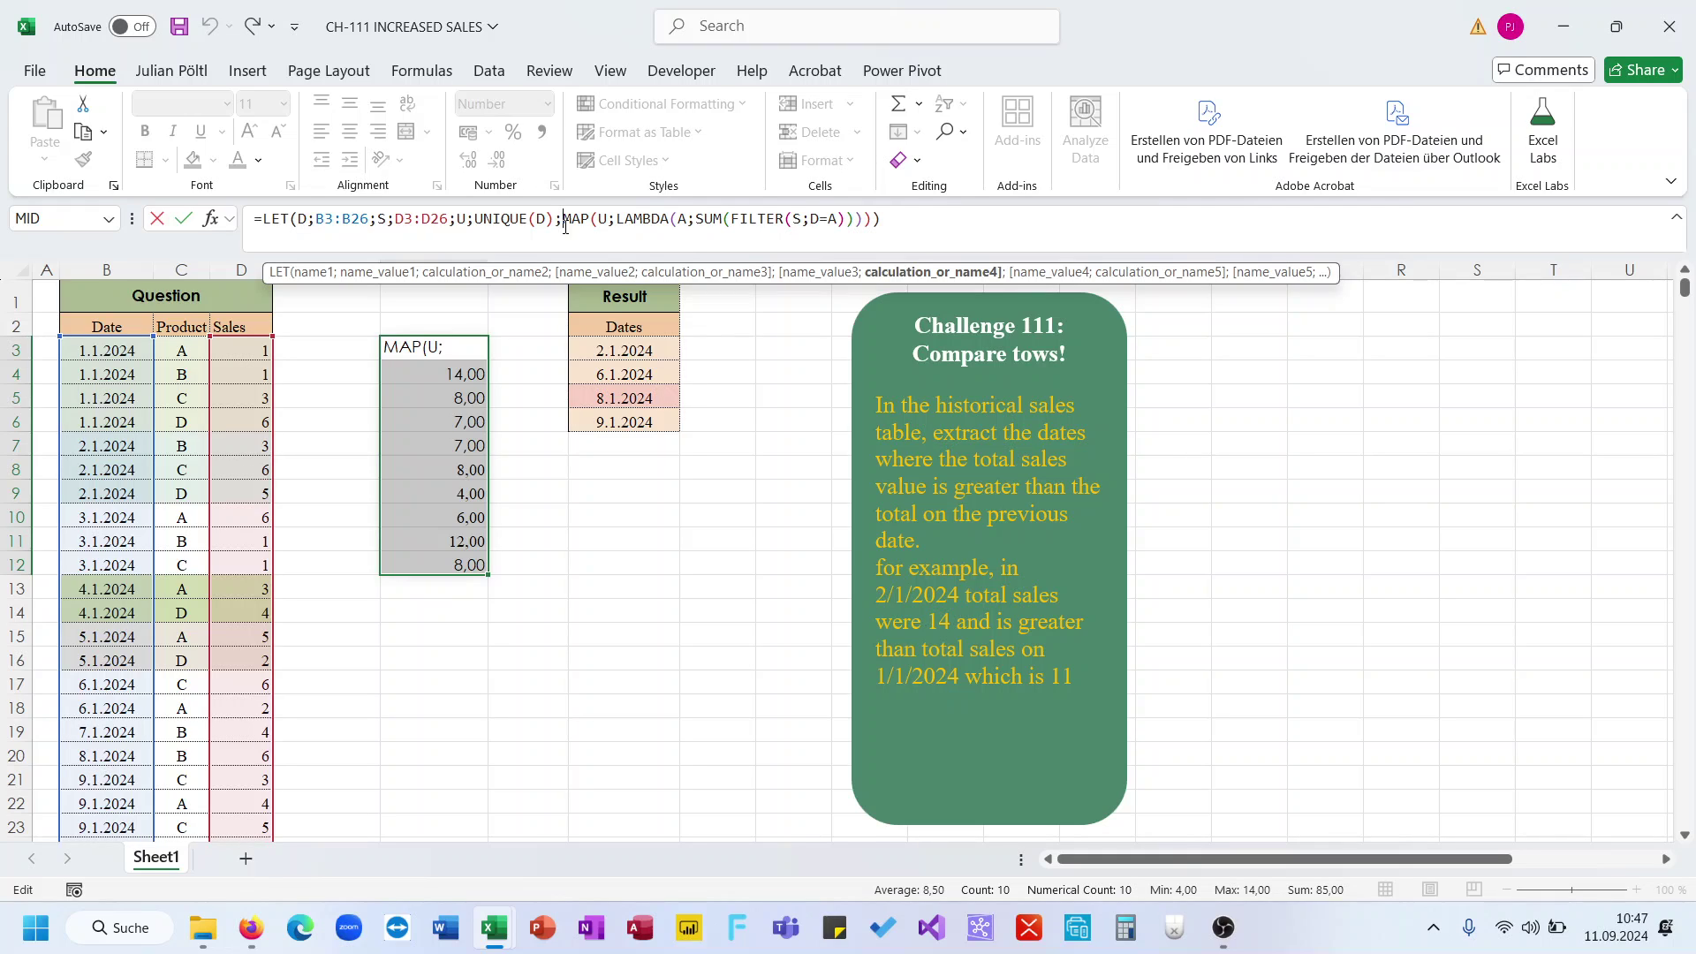
pyautogui.write('T;')
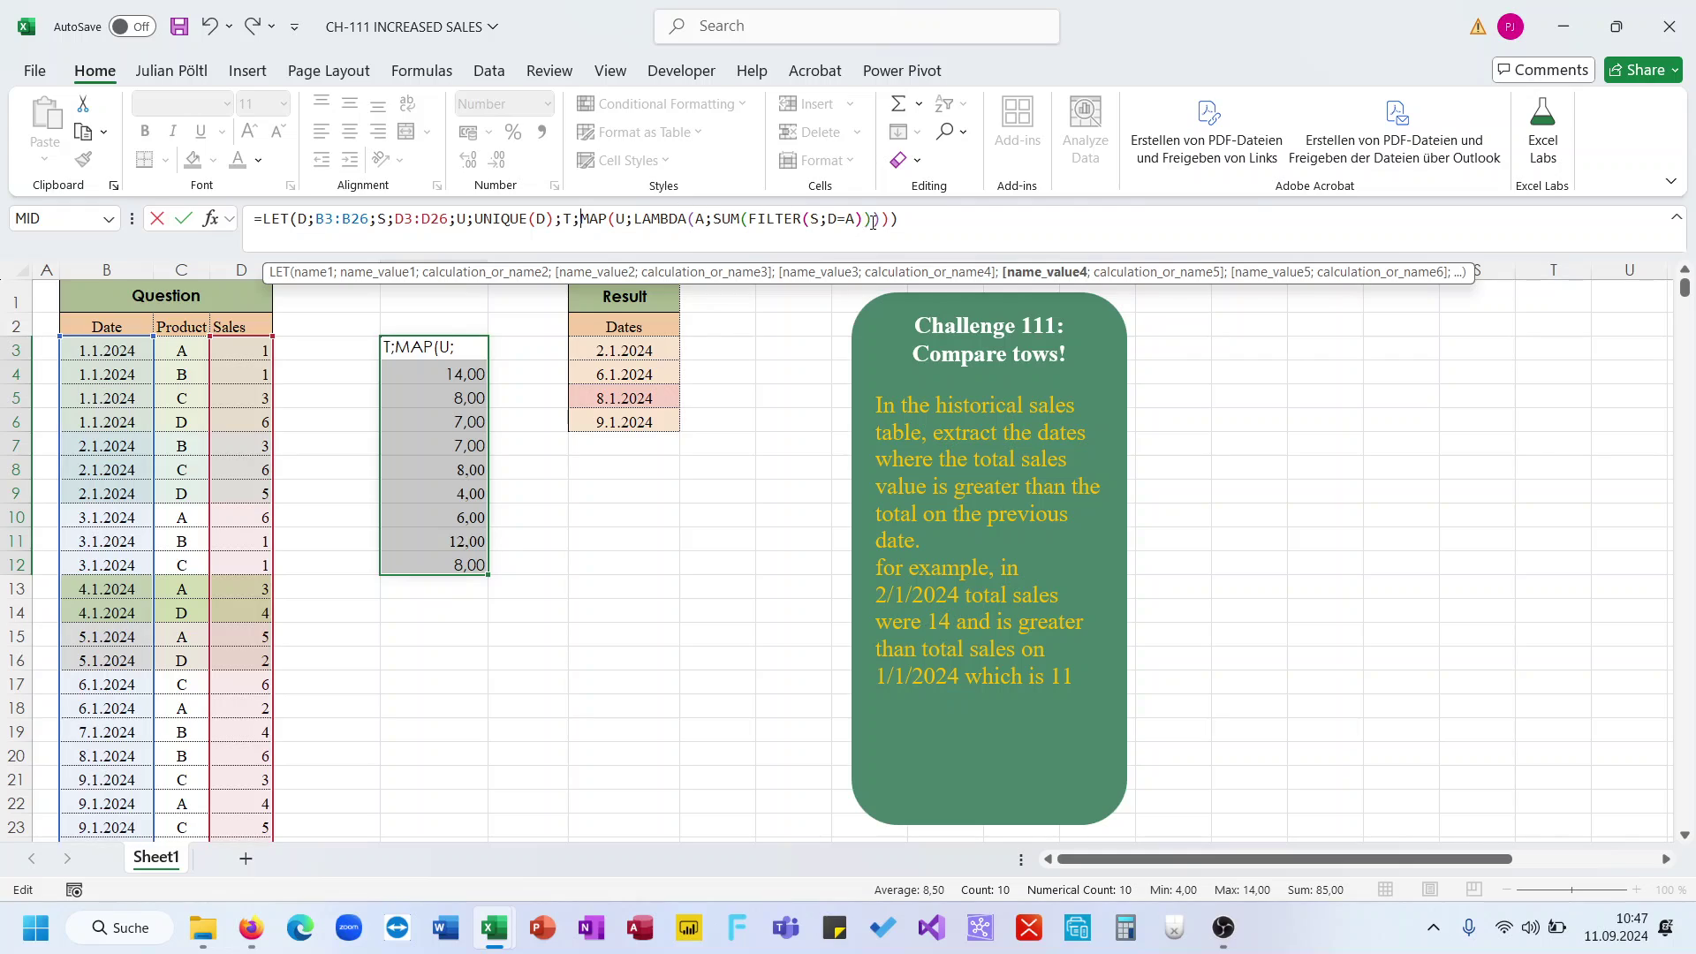
pyautogui.click(915, 217)
pyautogui.press('BackSpace')
pyautogui.write(';')
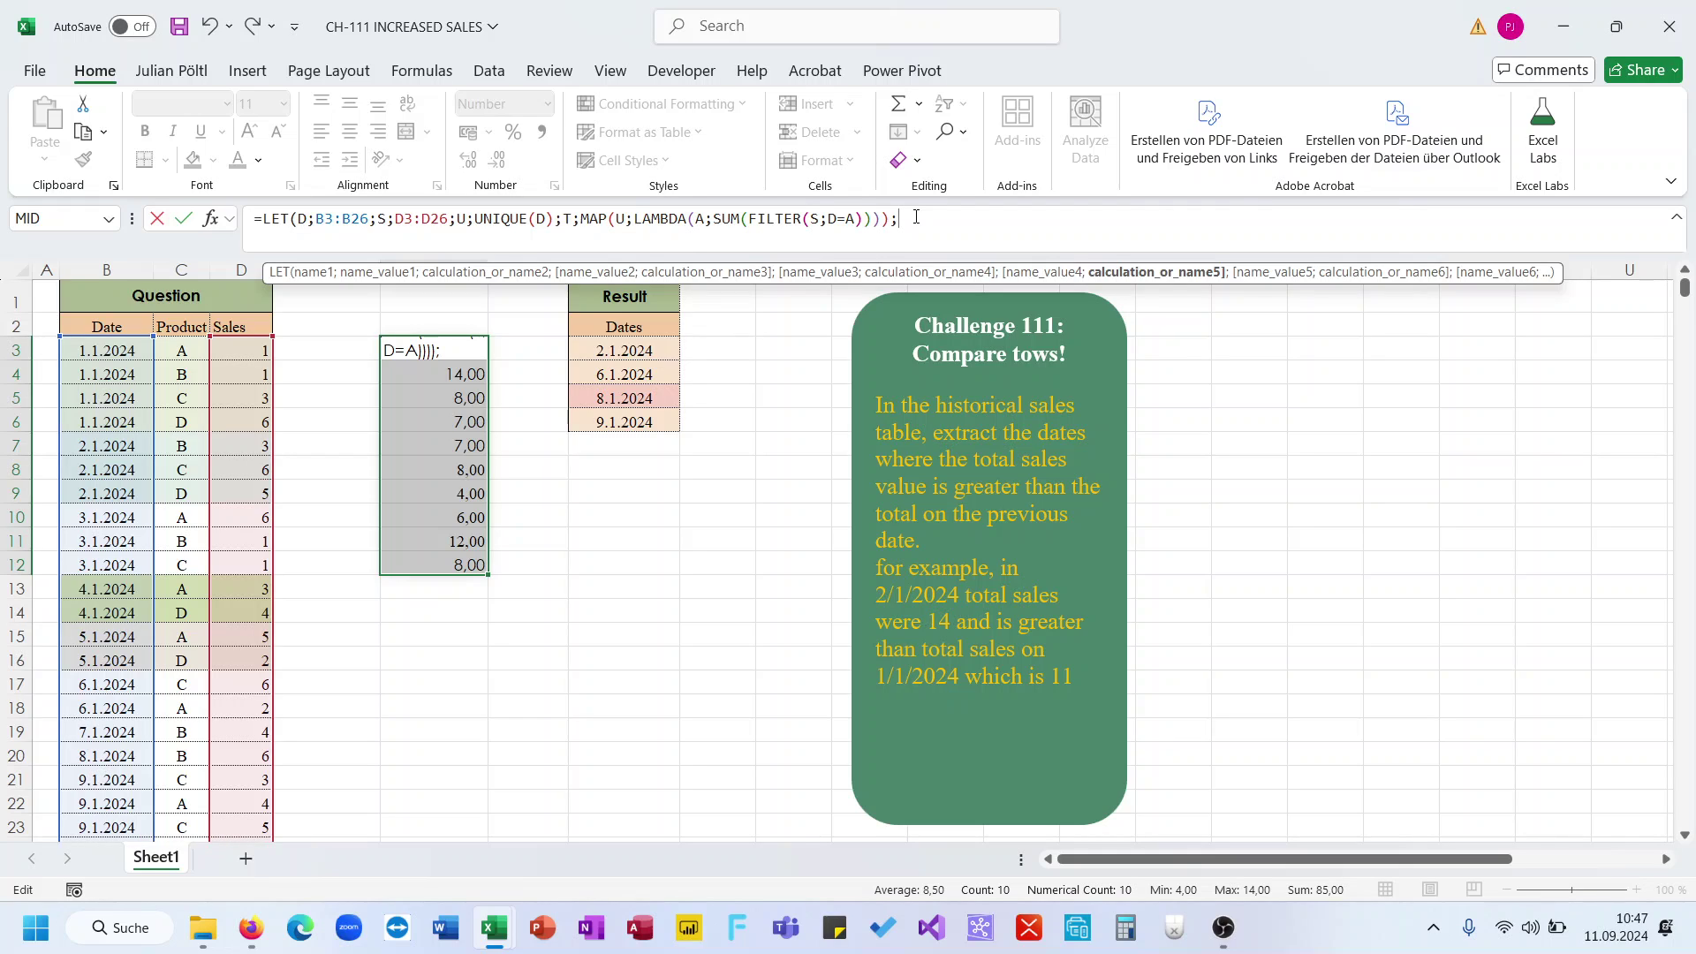
# - Try T<DROP(T;1) as the final calculation of F3's LET formula, and undo the entry
pyautogui.write('T<Drop')
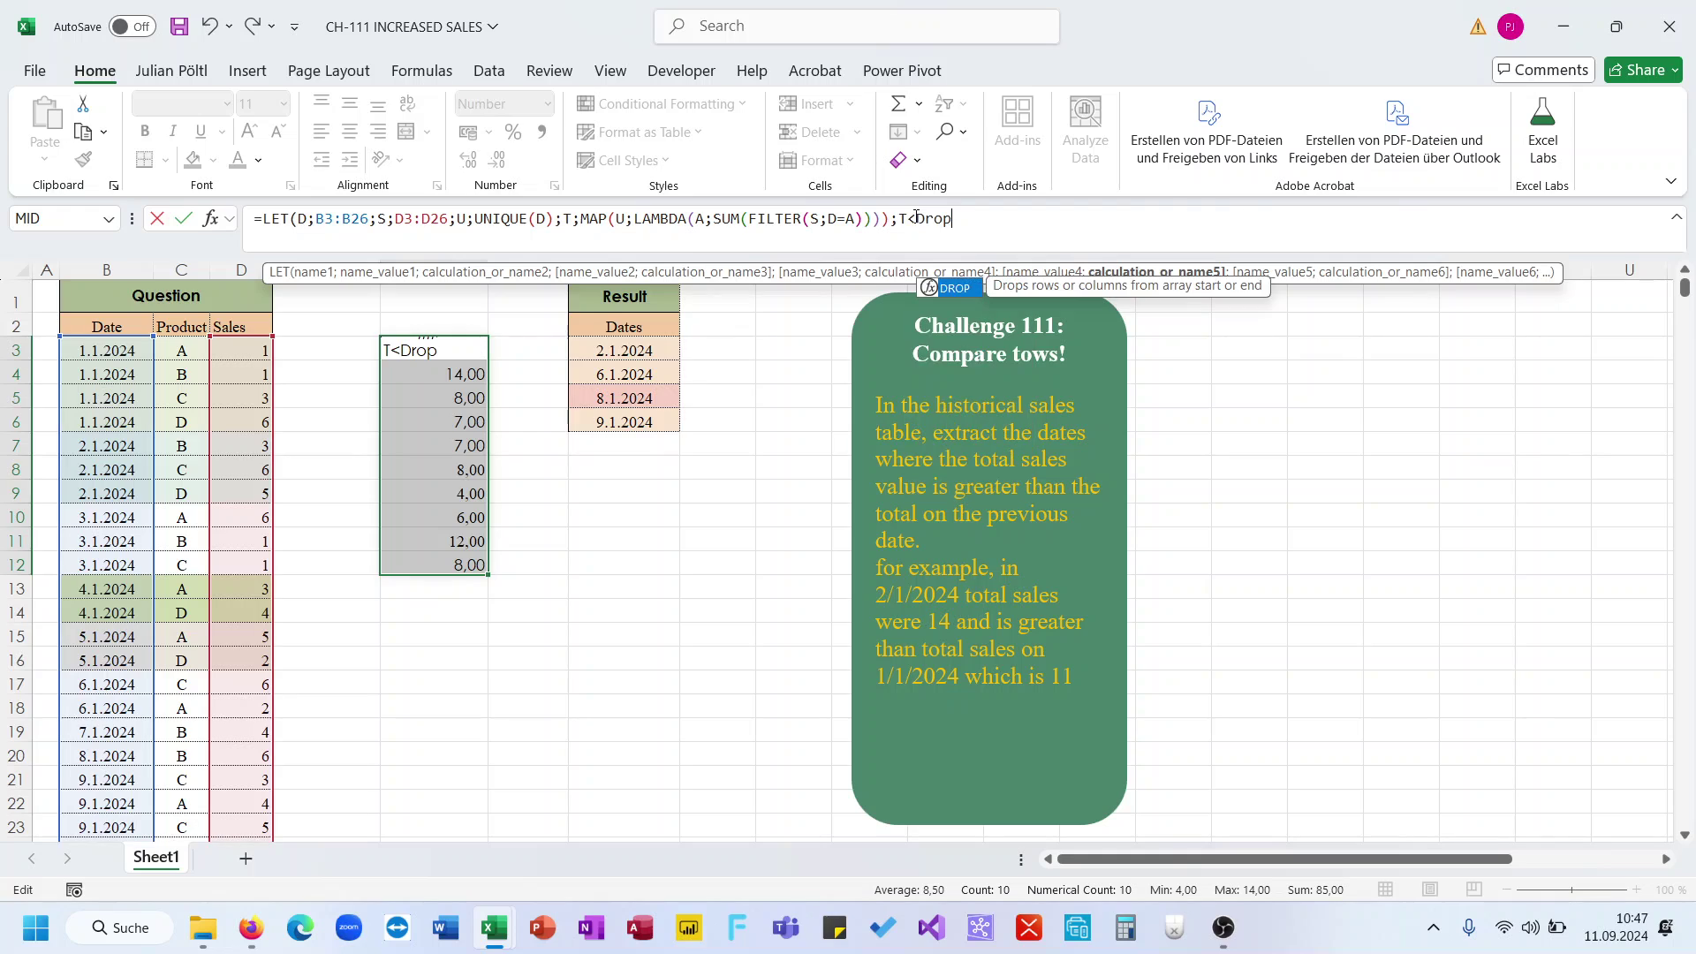
pyautogui.press('Tab')
pyautogui.write('T;')
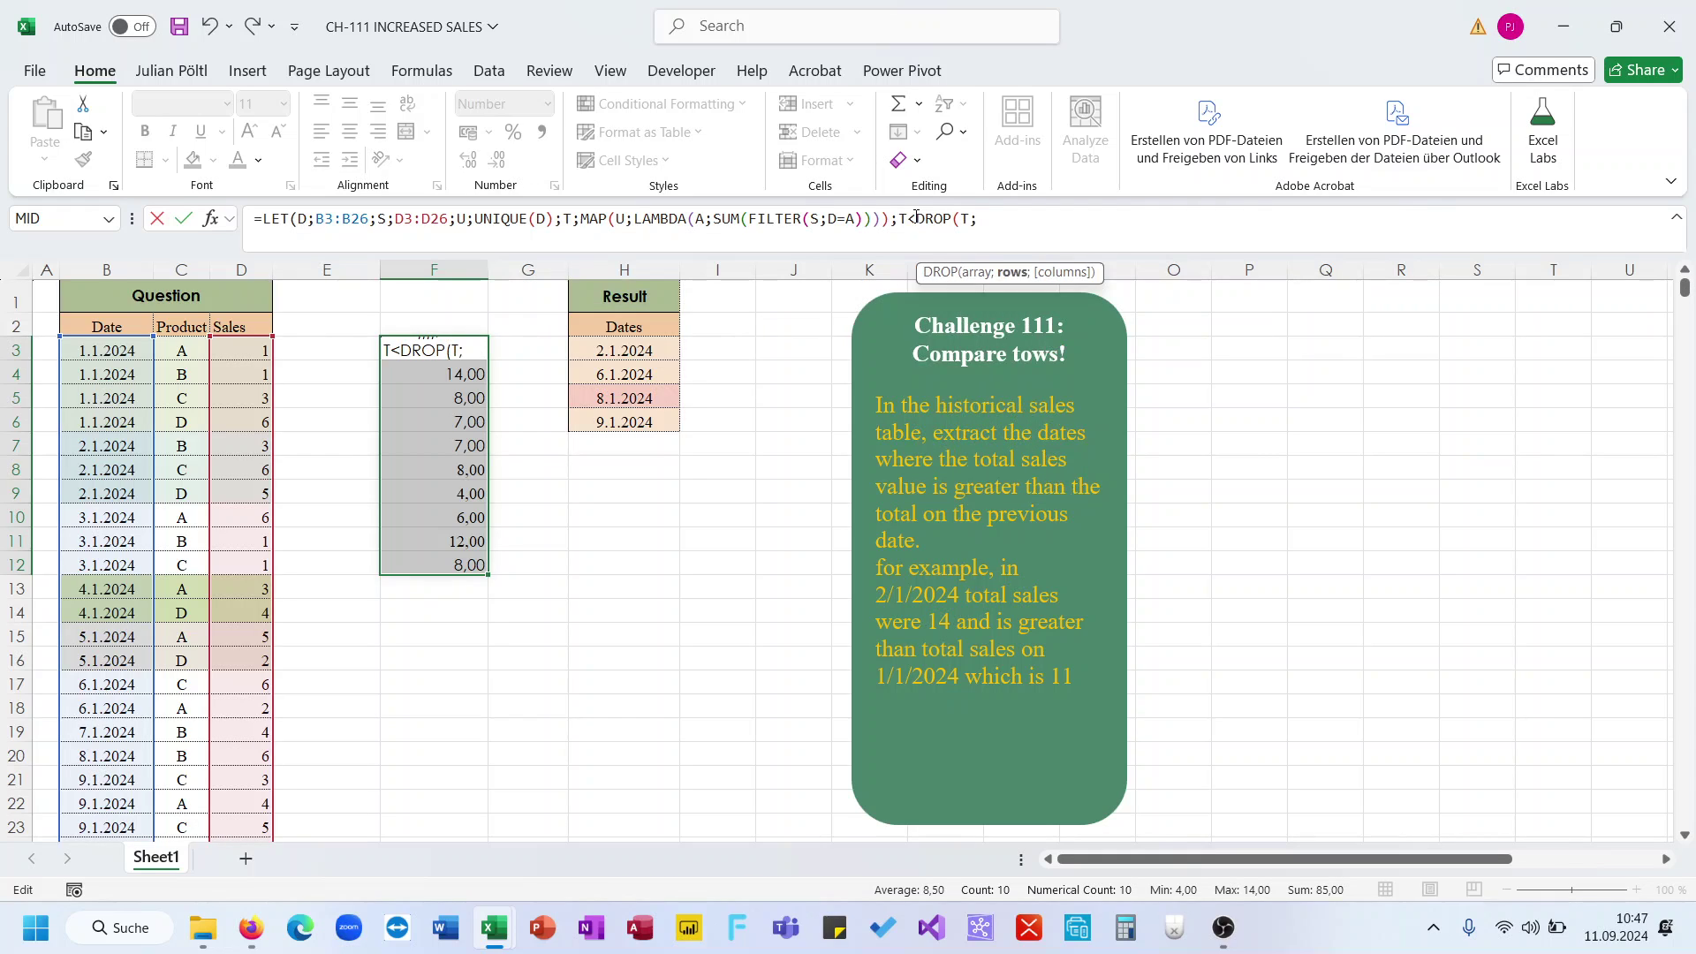
pyautogui.write('1))')
pyautogui.press('Return')
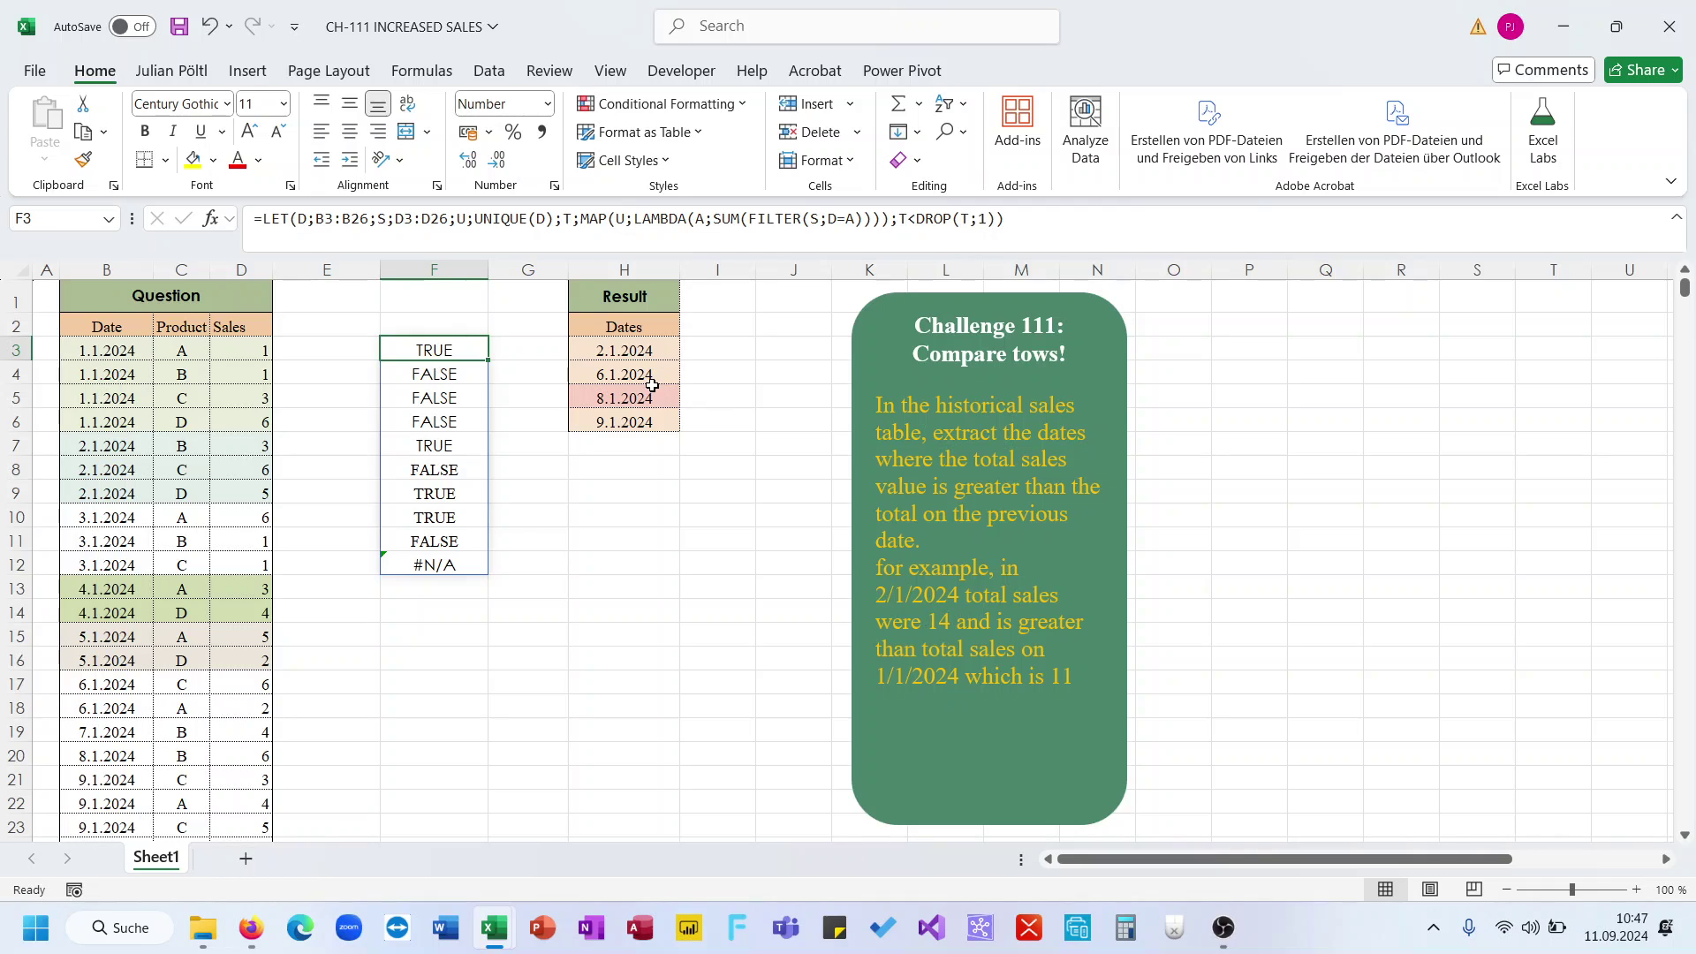
pyautogui.hotkey('ctrl', 'z')
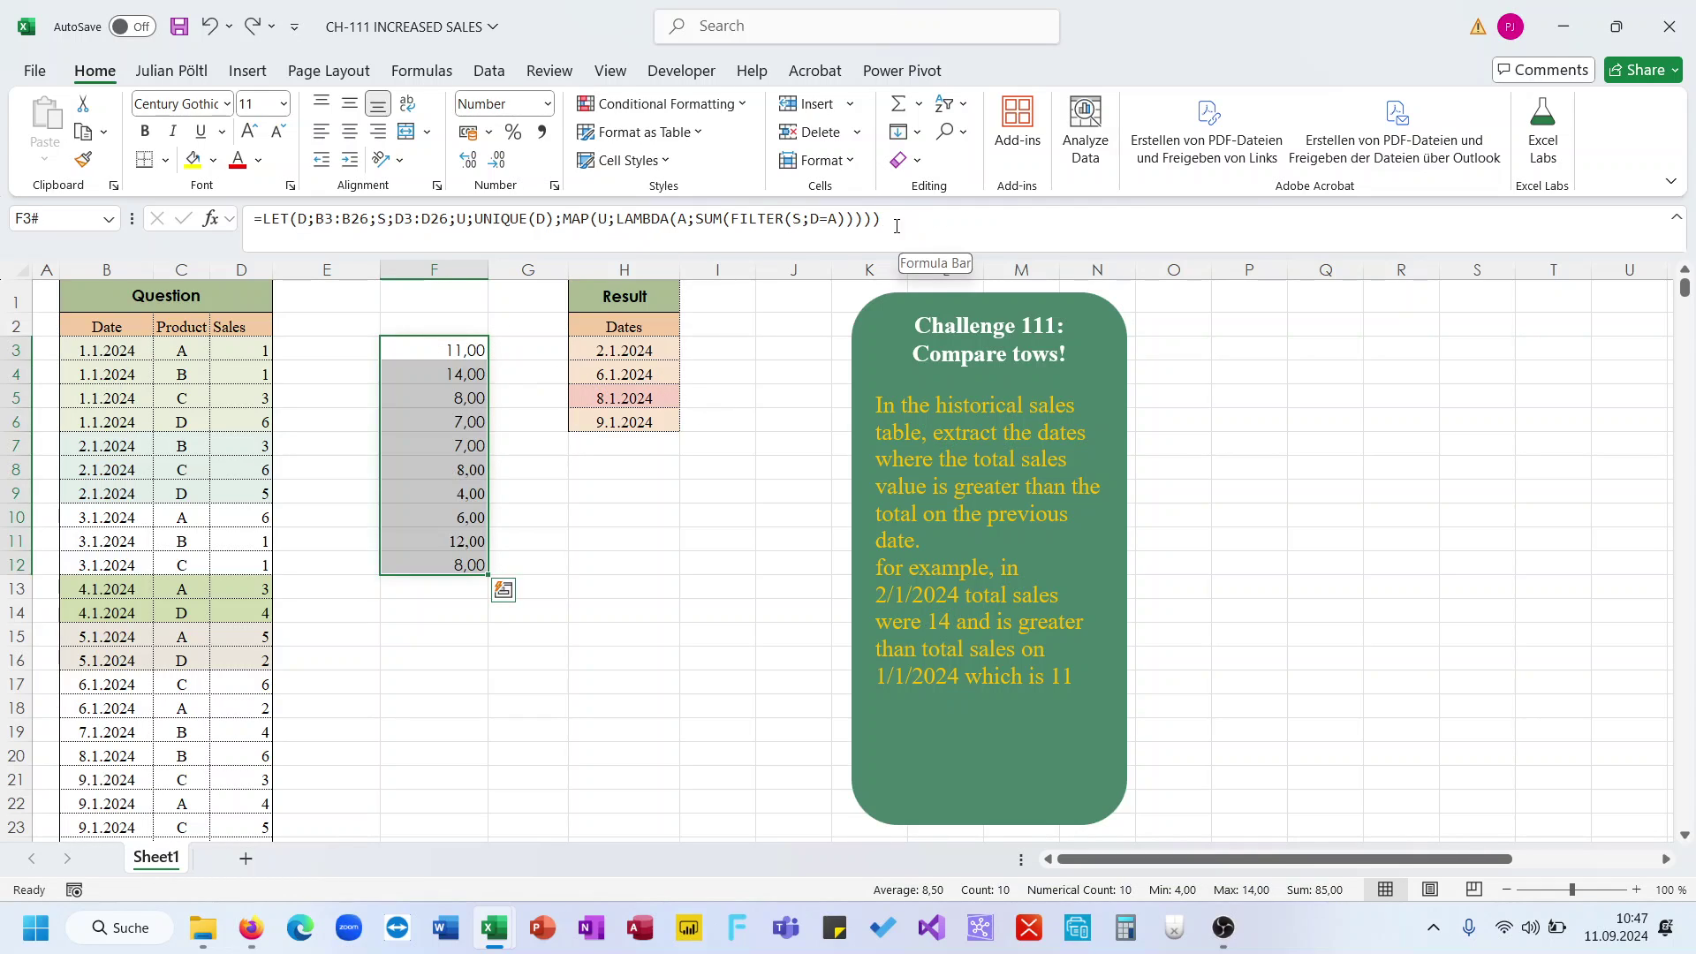
# - Assign the MAP expression in F3's LET formula to the name T, return T as the result, and enter the formula
pyautogui.click(565, 217)
pyautogui.write('T;')
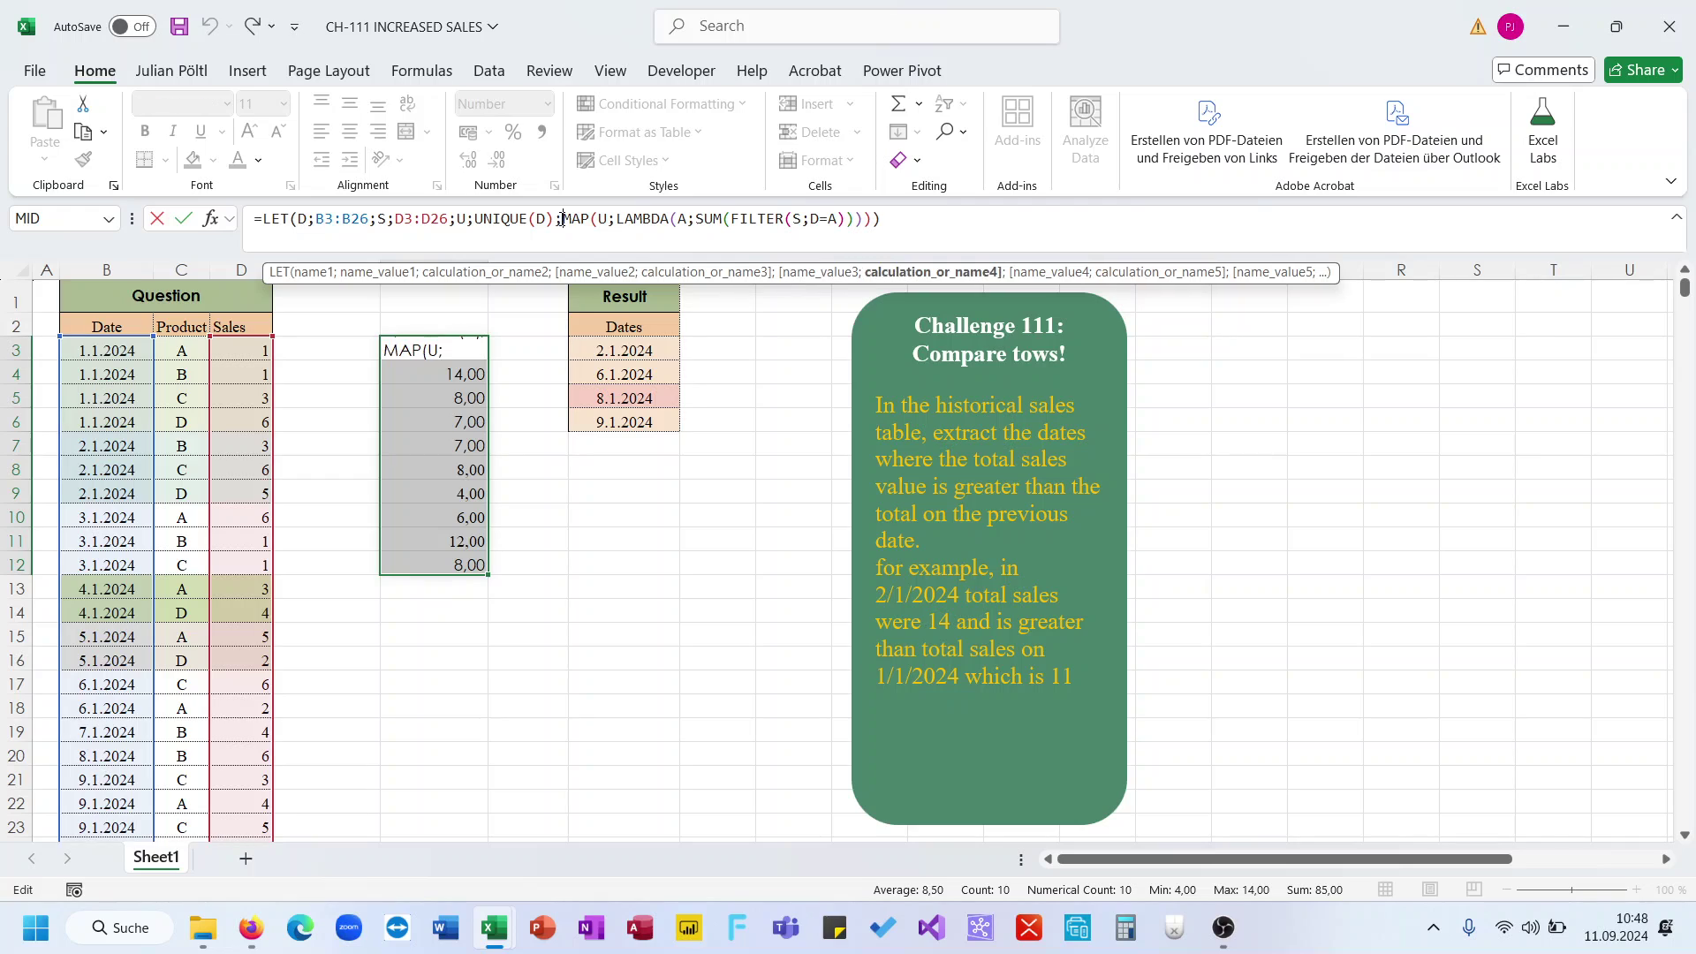
pyautogui.click(984, 226)
pyautogui.press('BackSpace')
pyautogui.write(';')
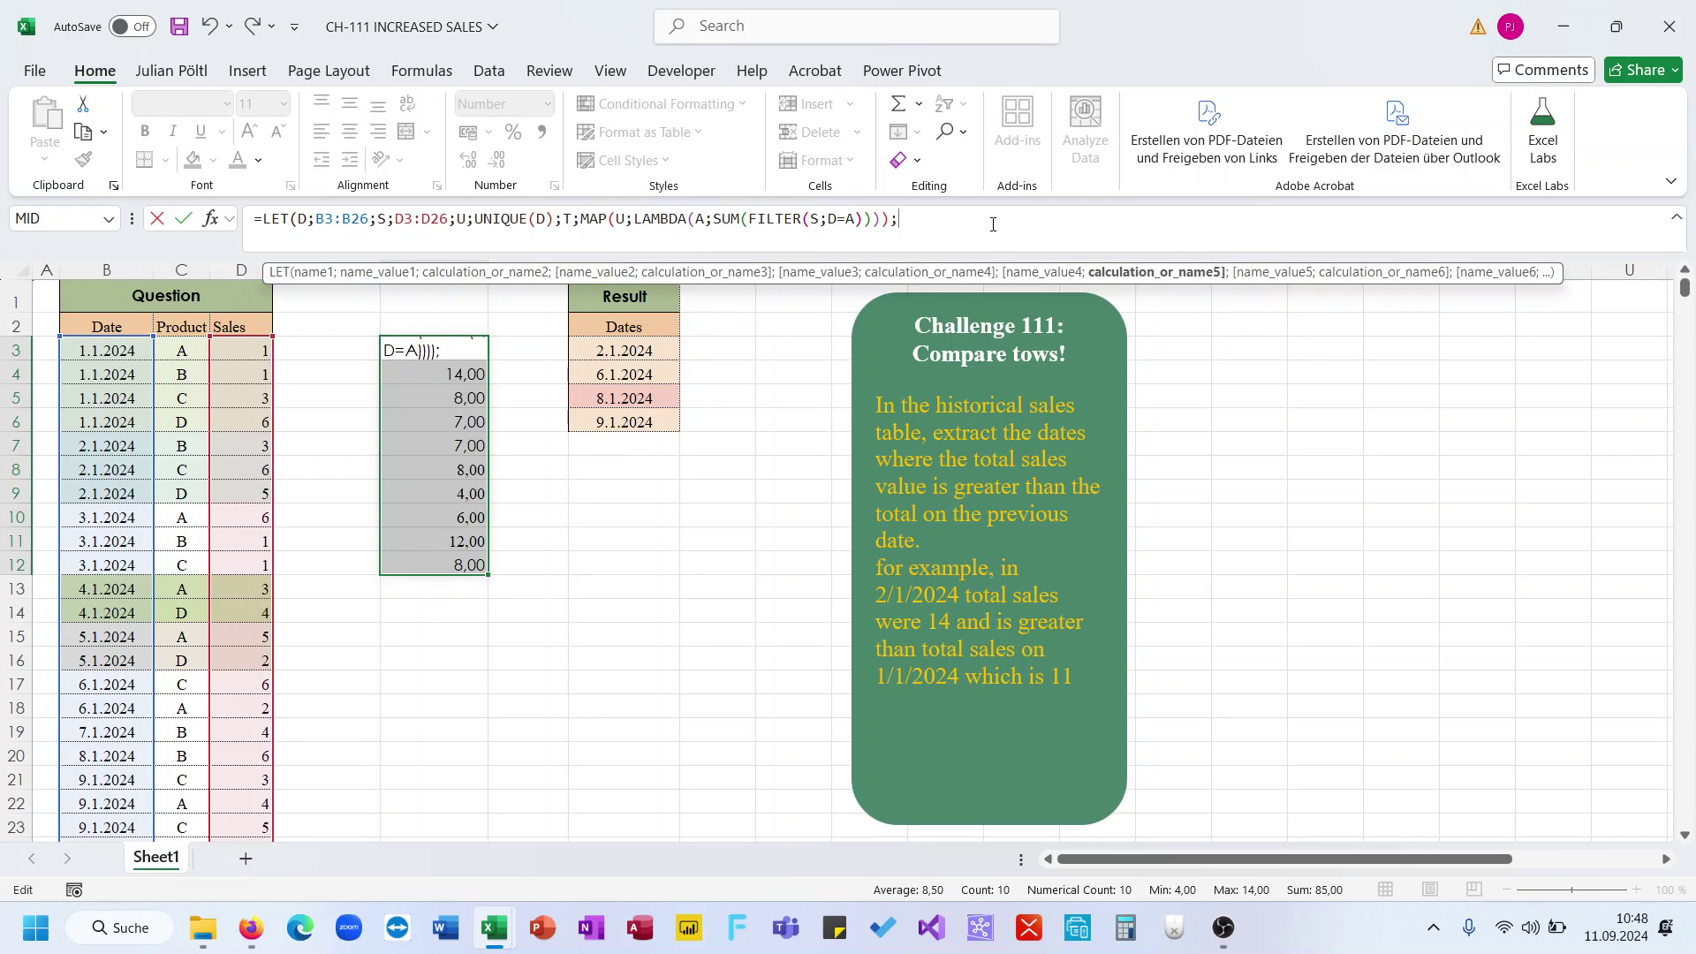
pyautogui.write('T)')
pyautogui.press('Return')
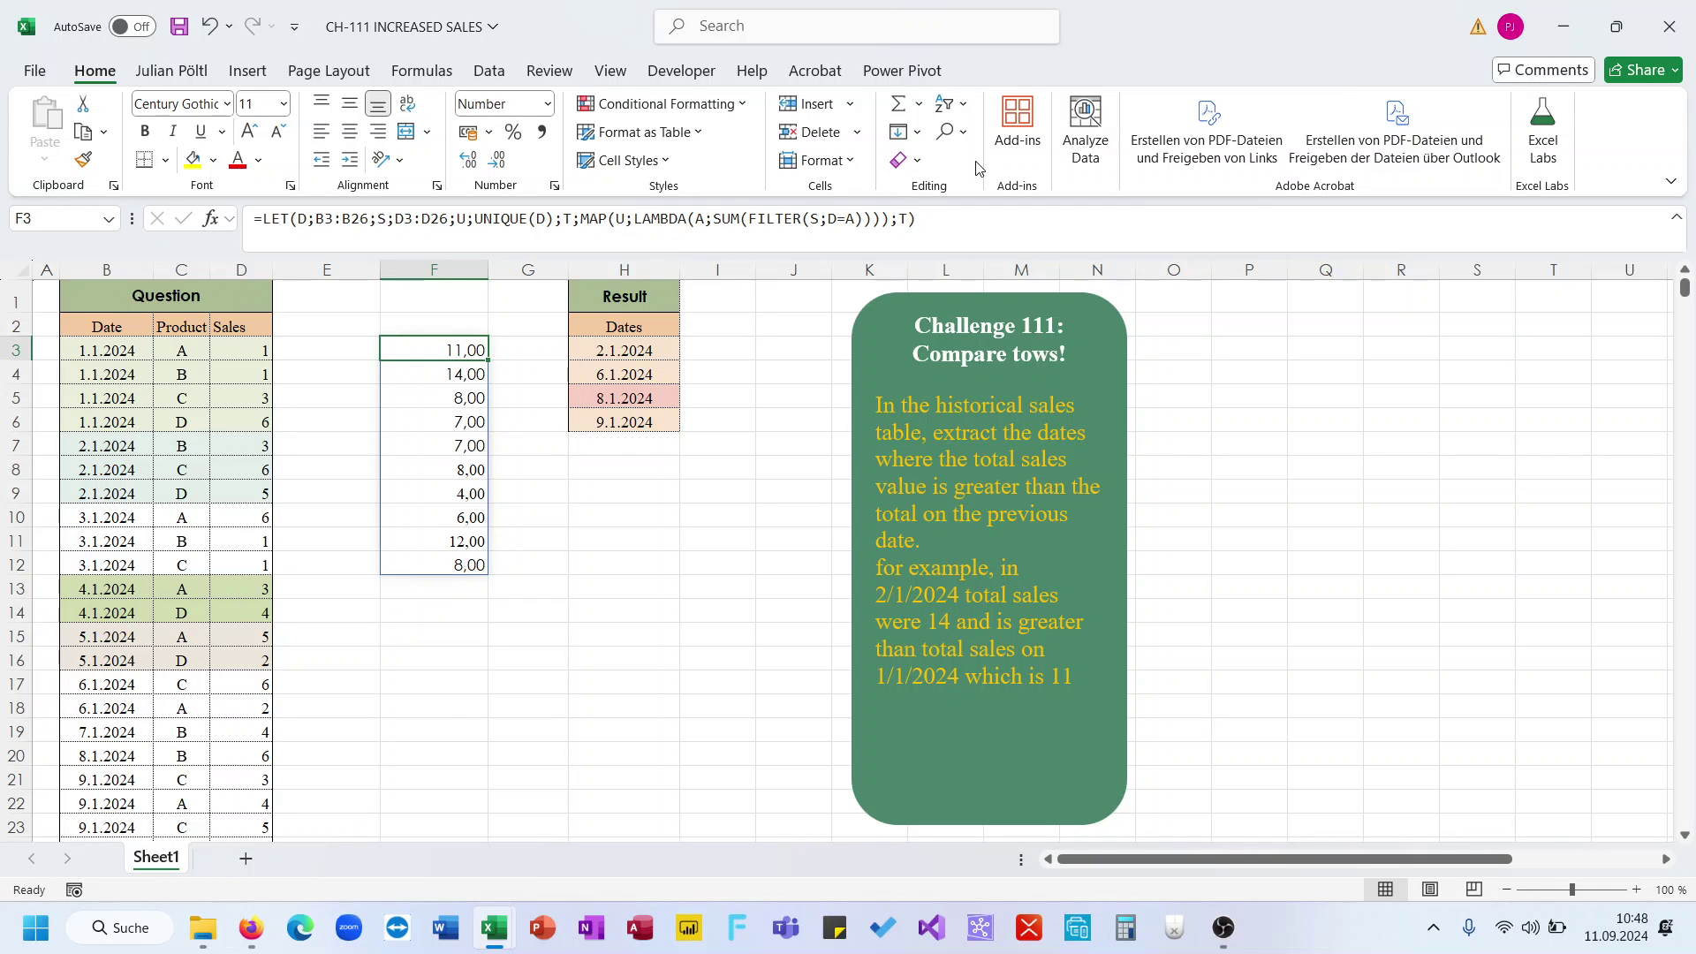
# - Replace the final T in F3's formula with the comparison T<DROP(T;1) and enter it
pyautogui.click(948, 233)
pyautogui.press('BackSpace')
pyautogui.press('BackSpace')
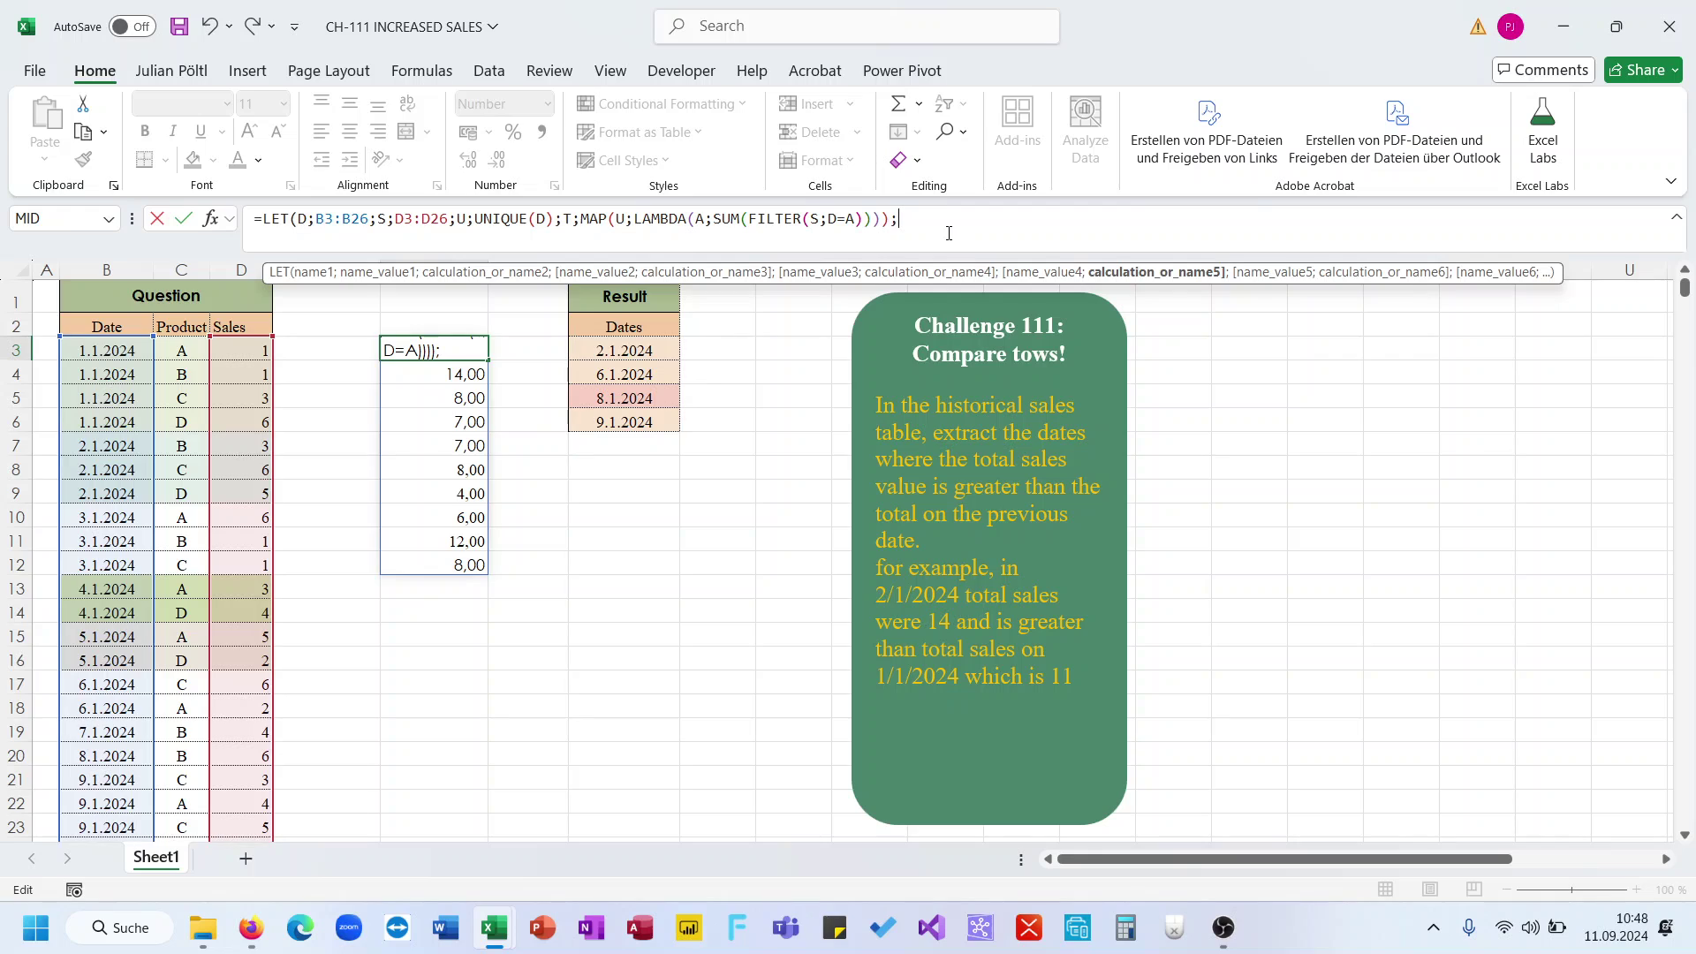
pyautogui.write('T<DROP(T;')
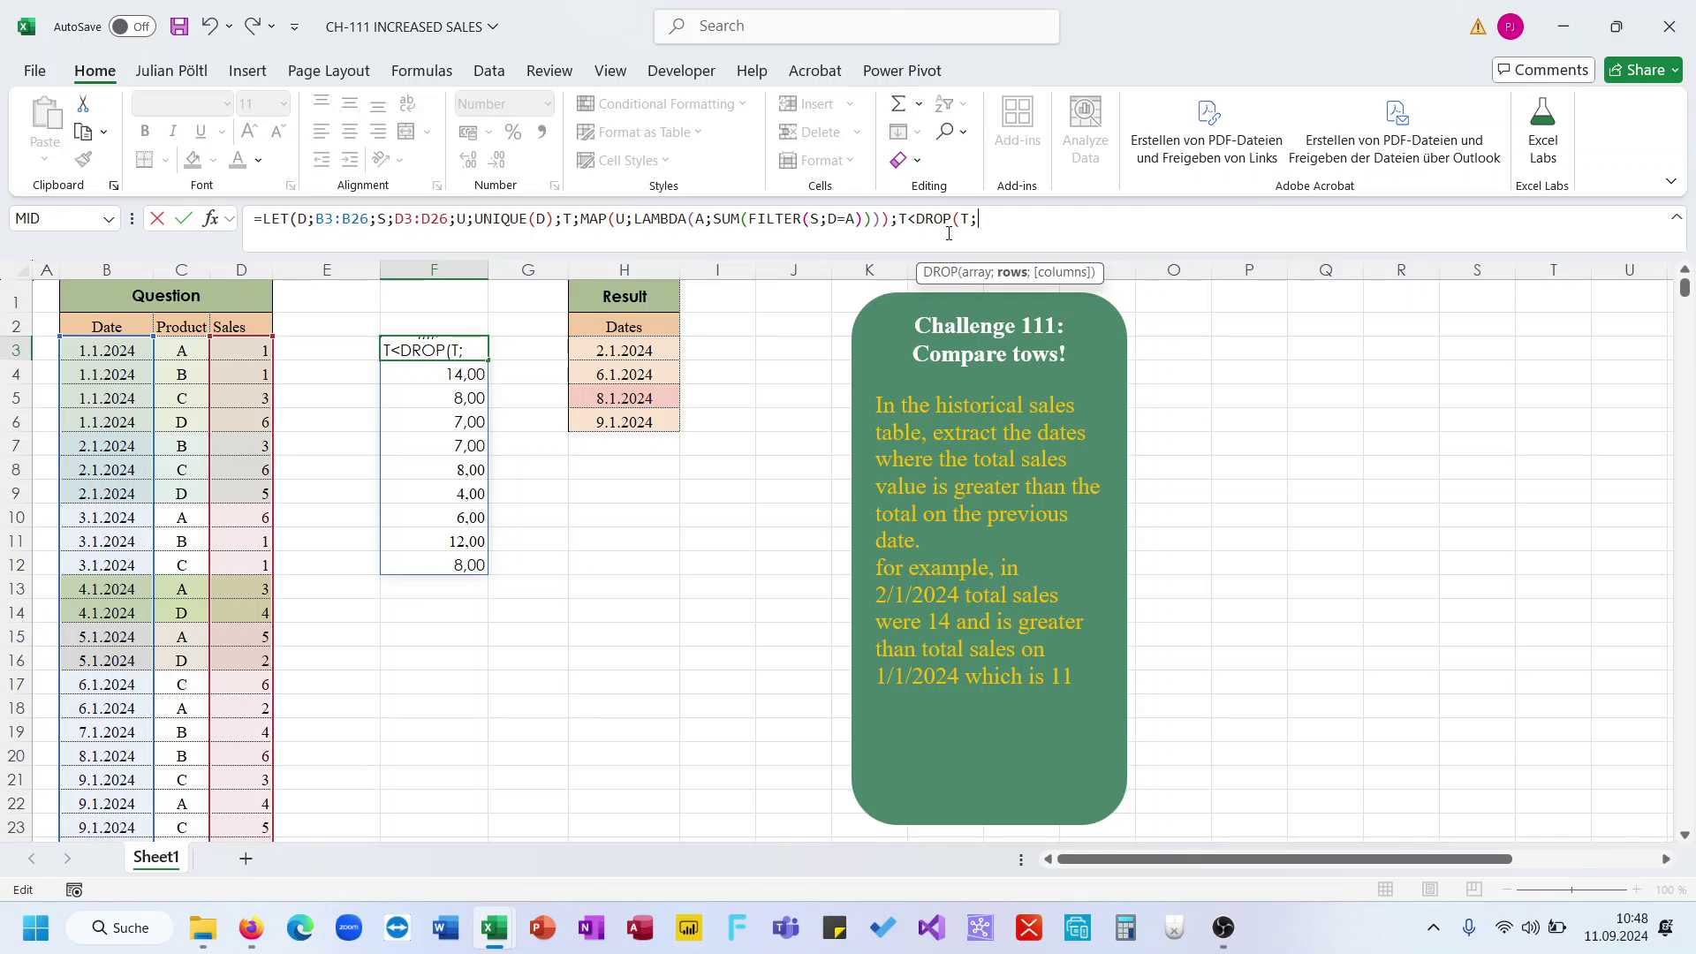
pyautogui.write('1))')
pyautogui.press('Return')
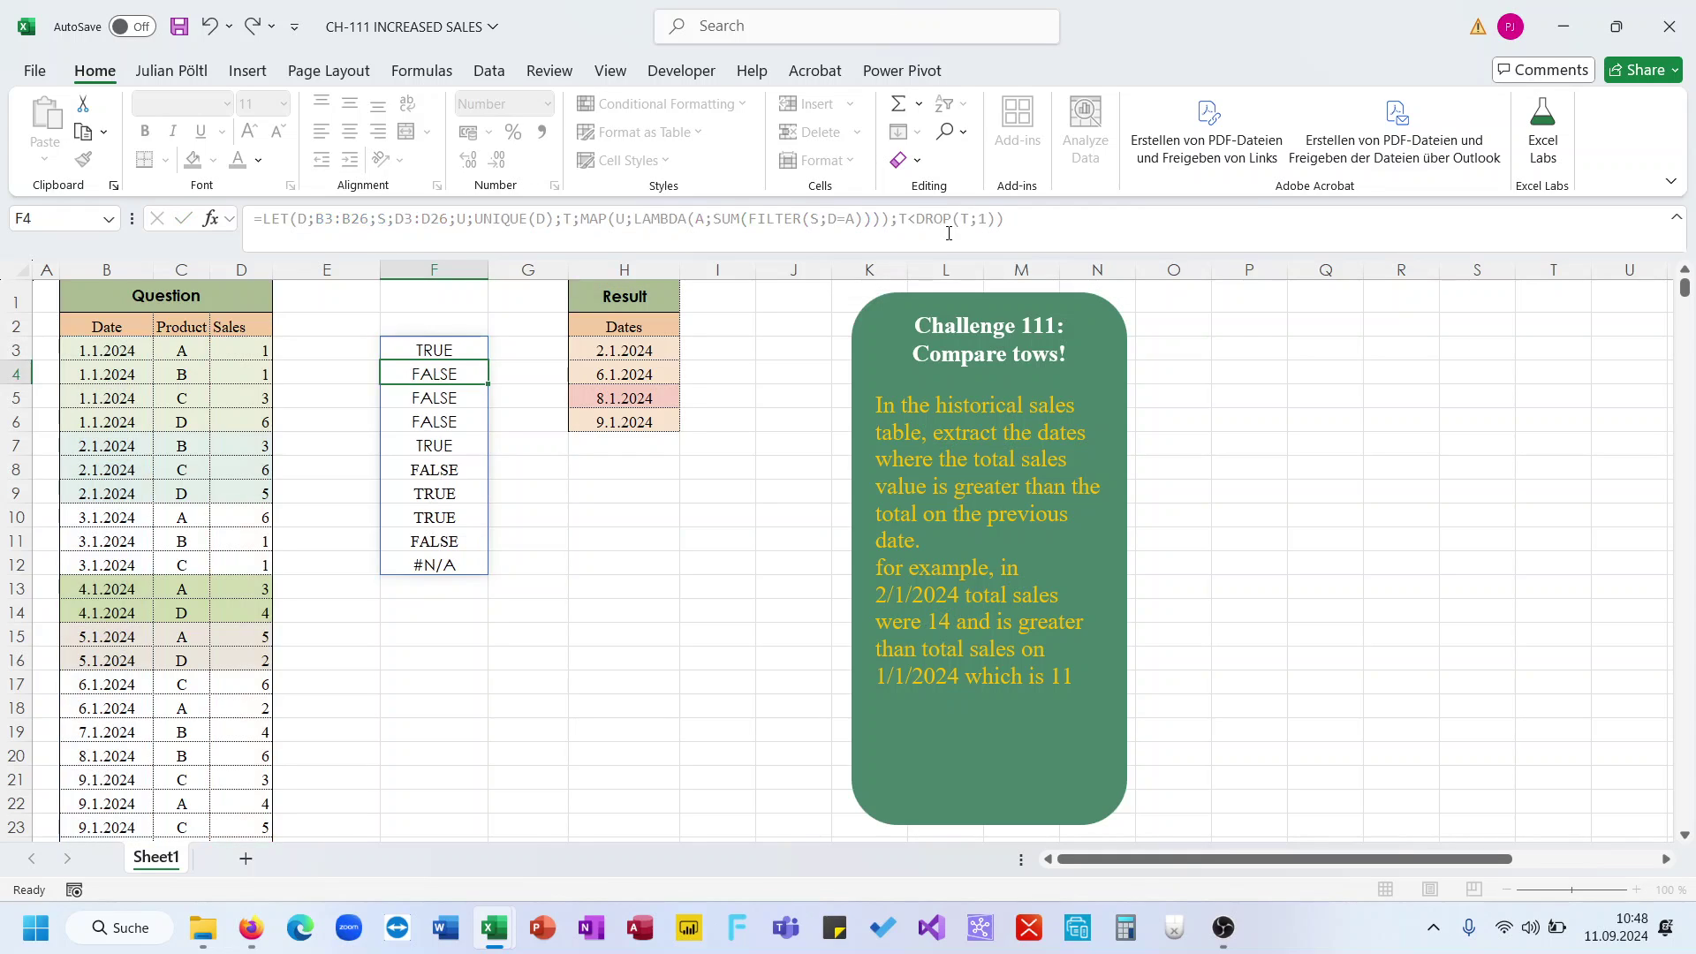
# - Wrap the T<DROP(T;1) comparison in F3 in an outer DROP with -1 rows, balance the closing brackets, and enter the formula
pyautogui.click(900, 221)
pyautogui.write('DROP(')
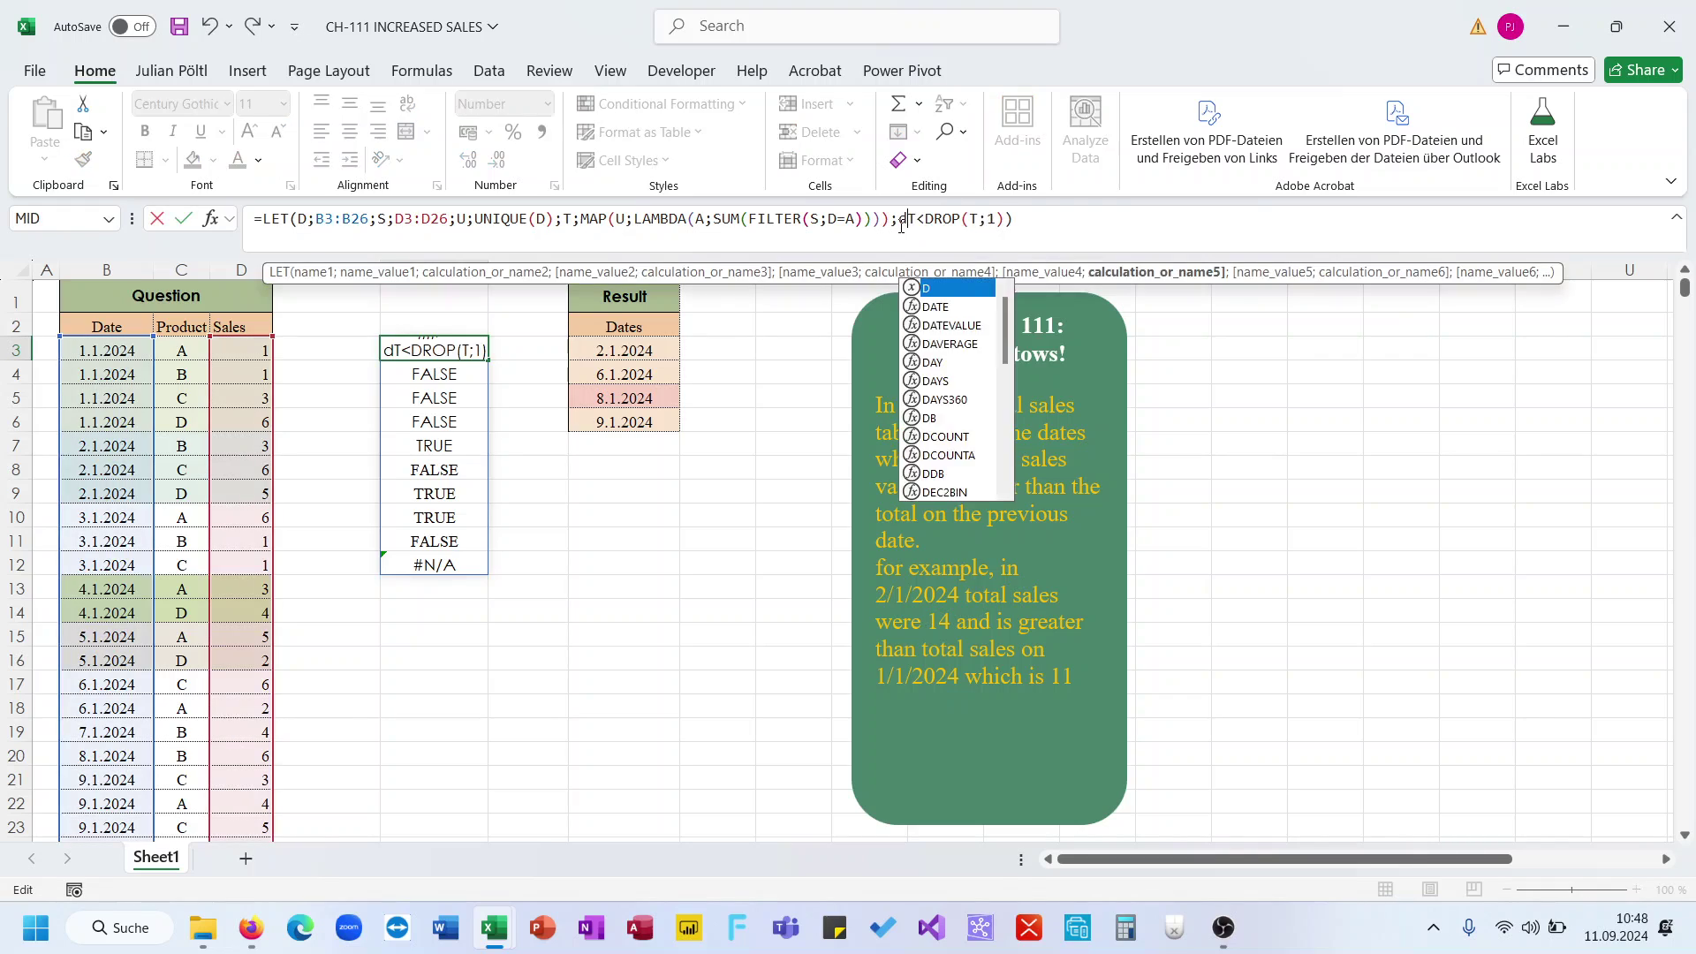
pyautogui.click(1061, 232)
pyautogui.press('BackSpace')
pyautogui.write(';')
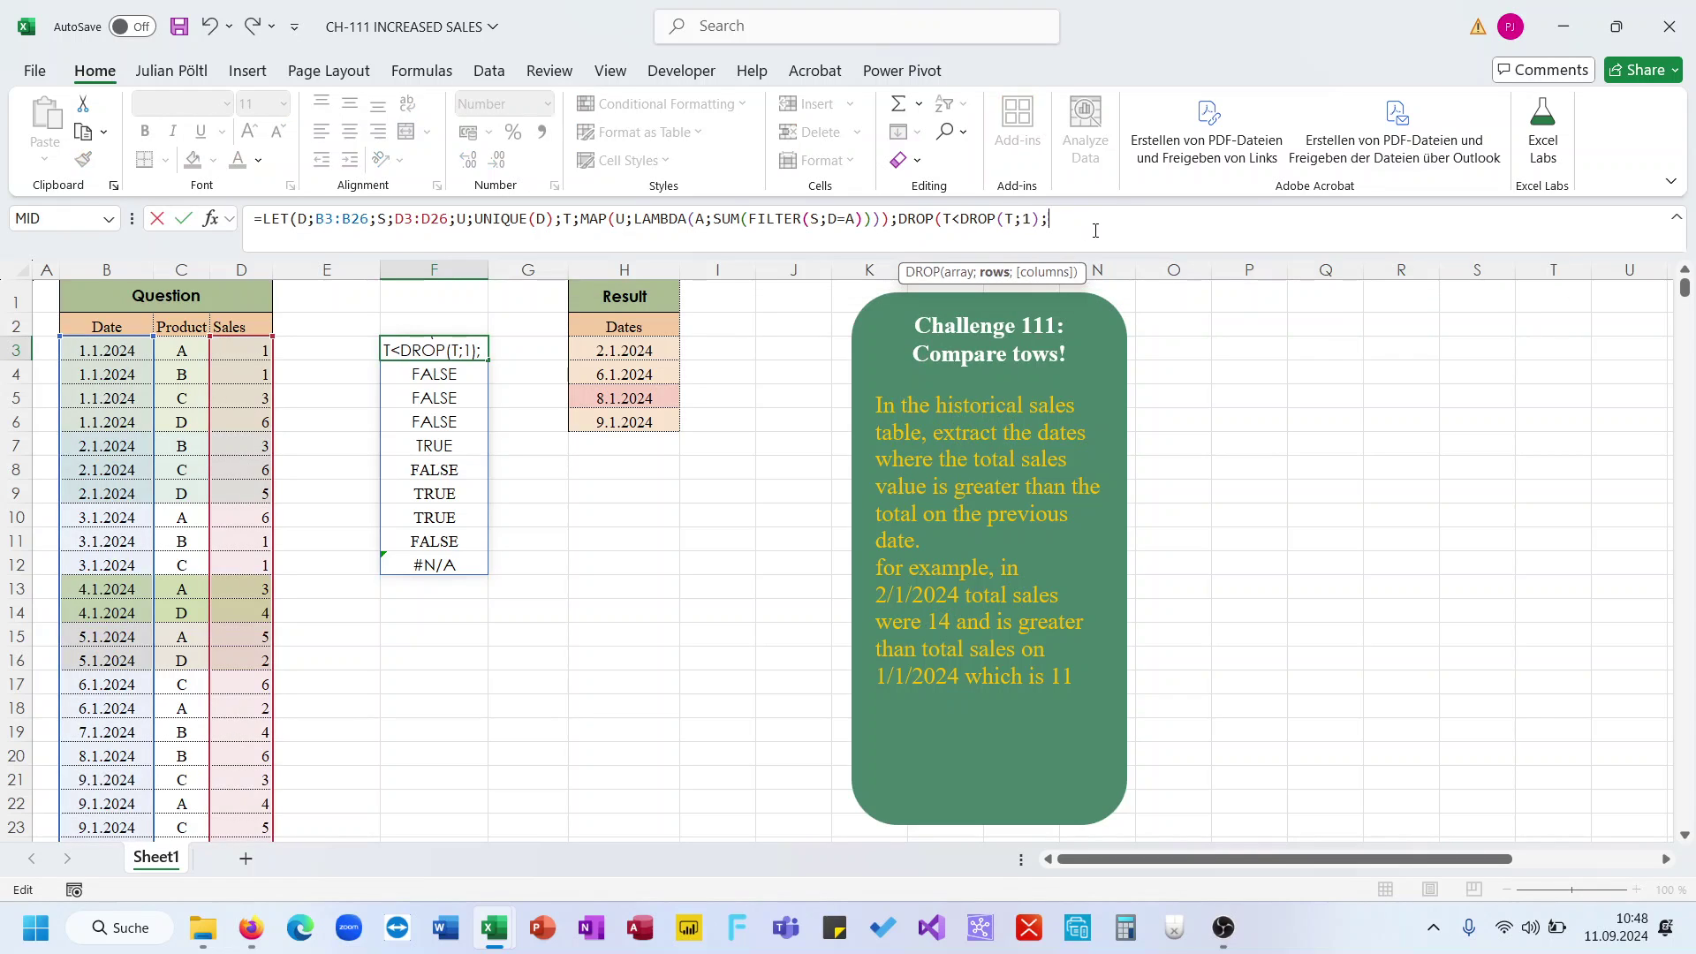
pyautogui.write('-1)')
pyautogui.press('Return')
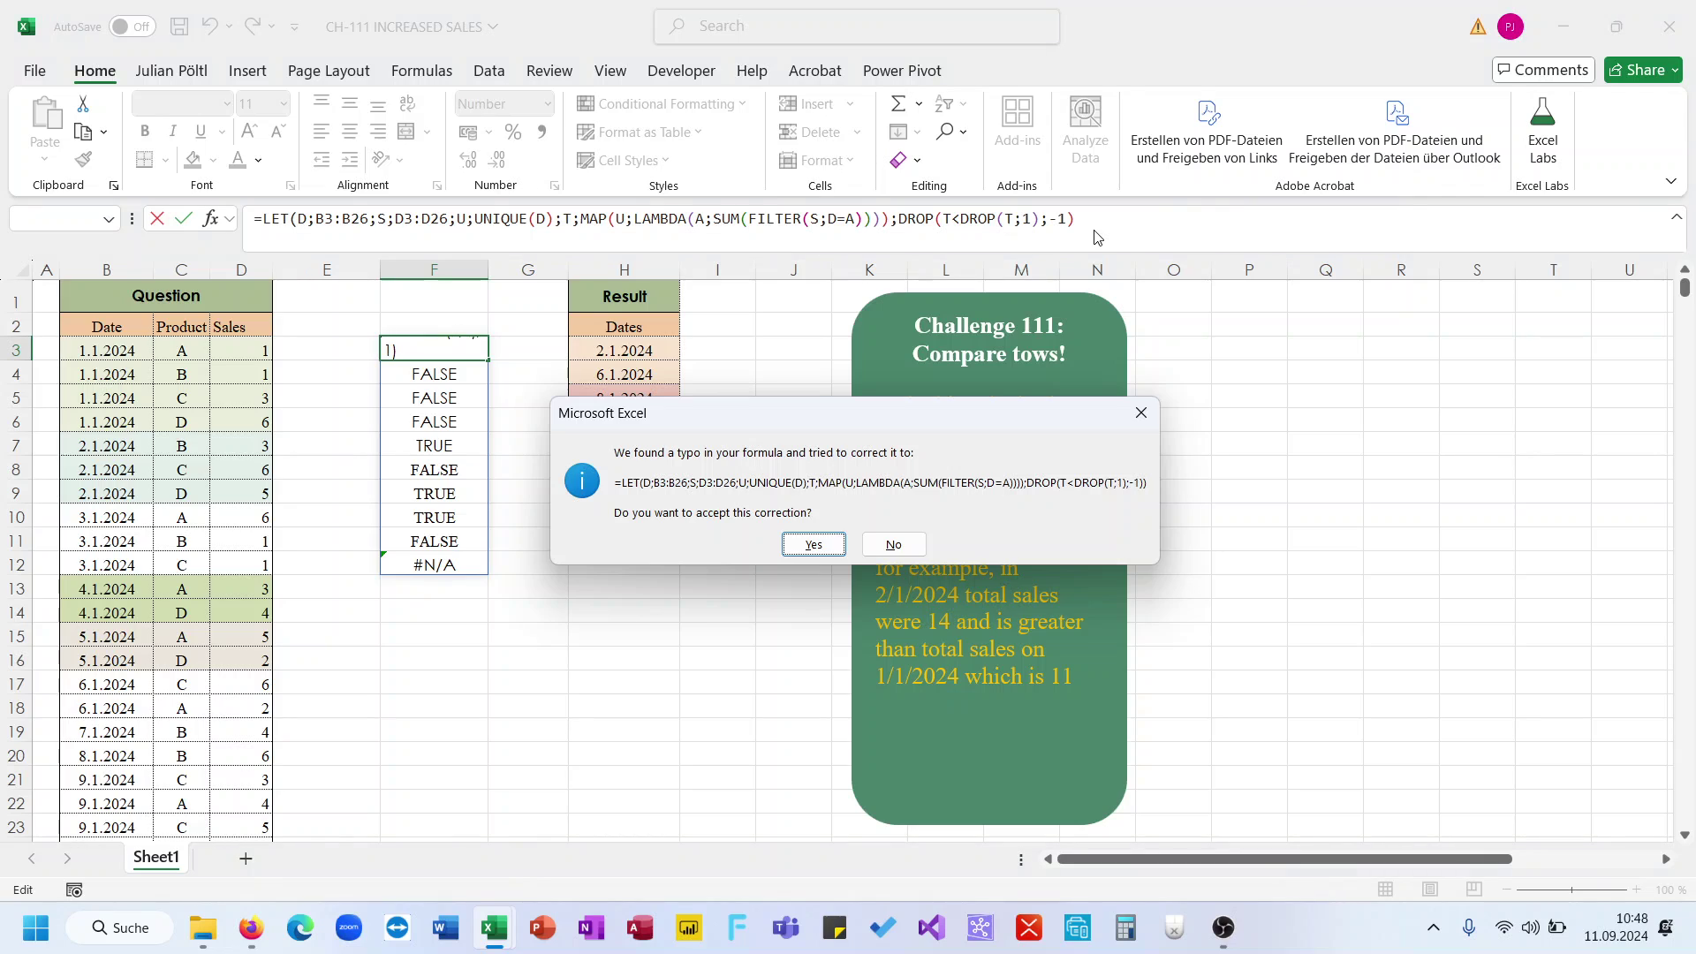
pyautogui.press('Escape')
pyautogui.press('Return')
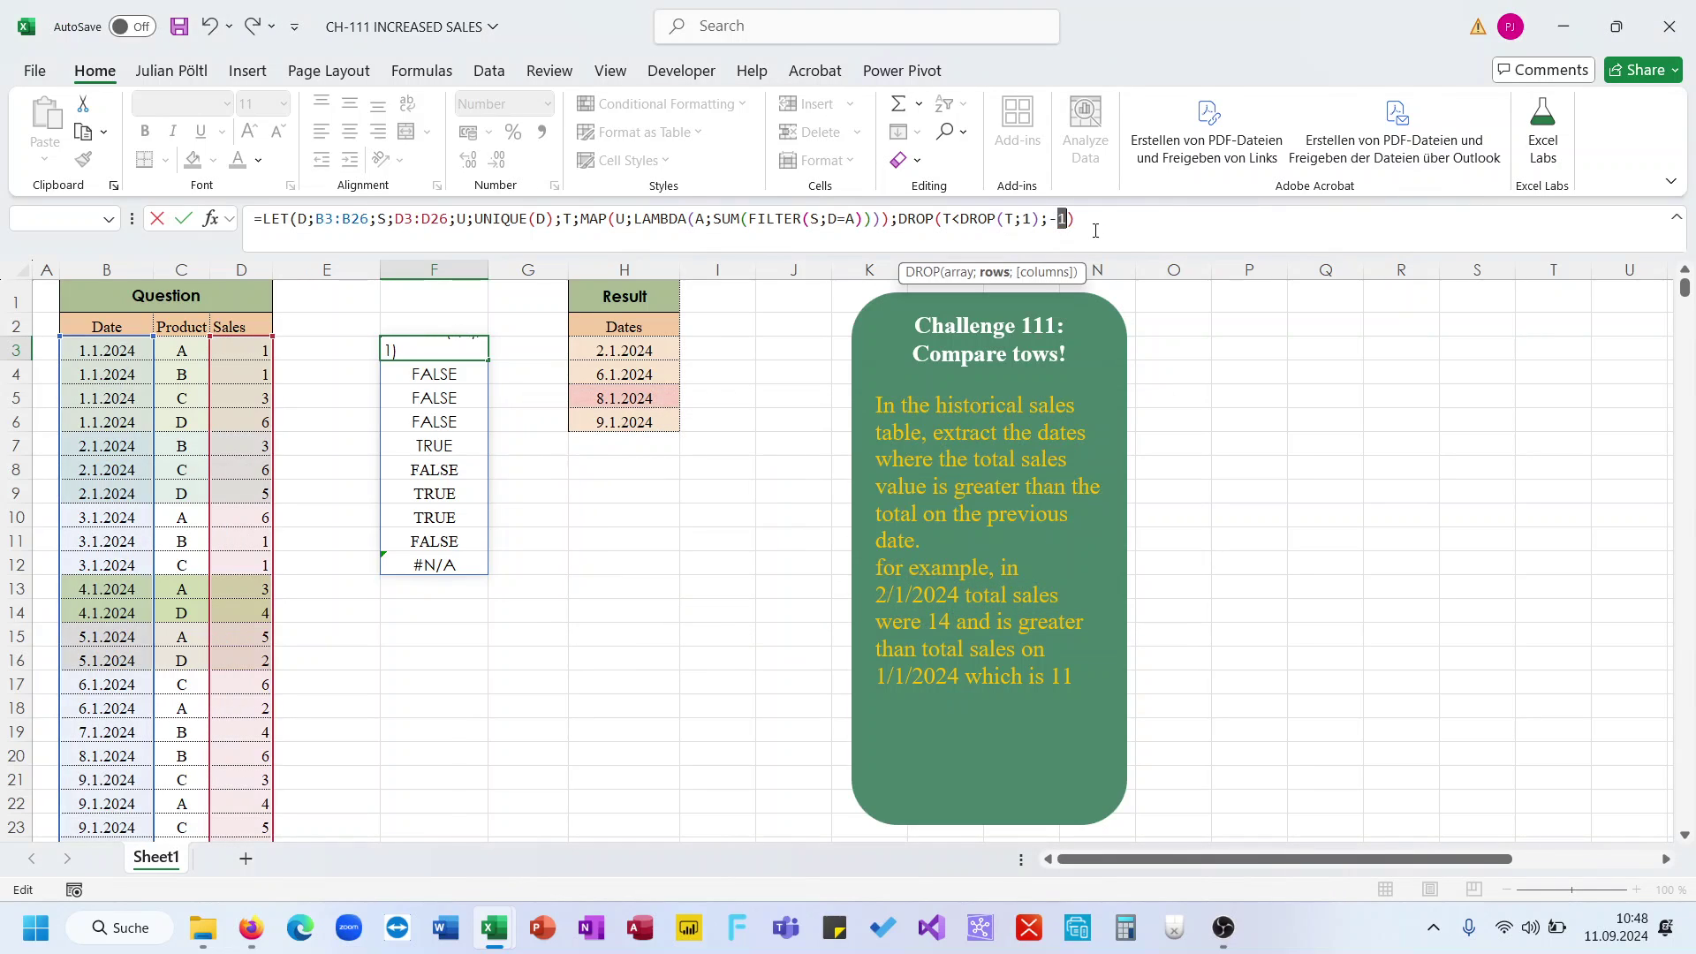
pyautogui.write(')')
pyautogui.press('Return')
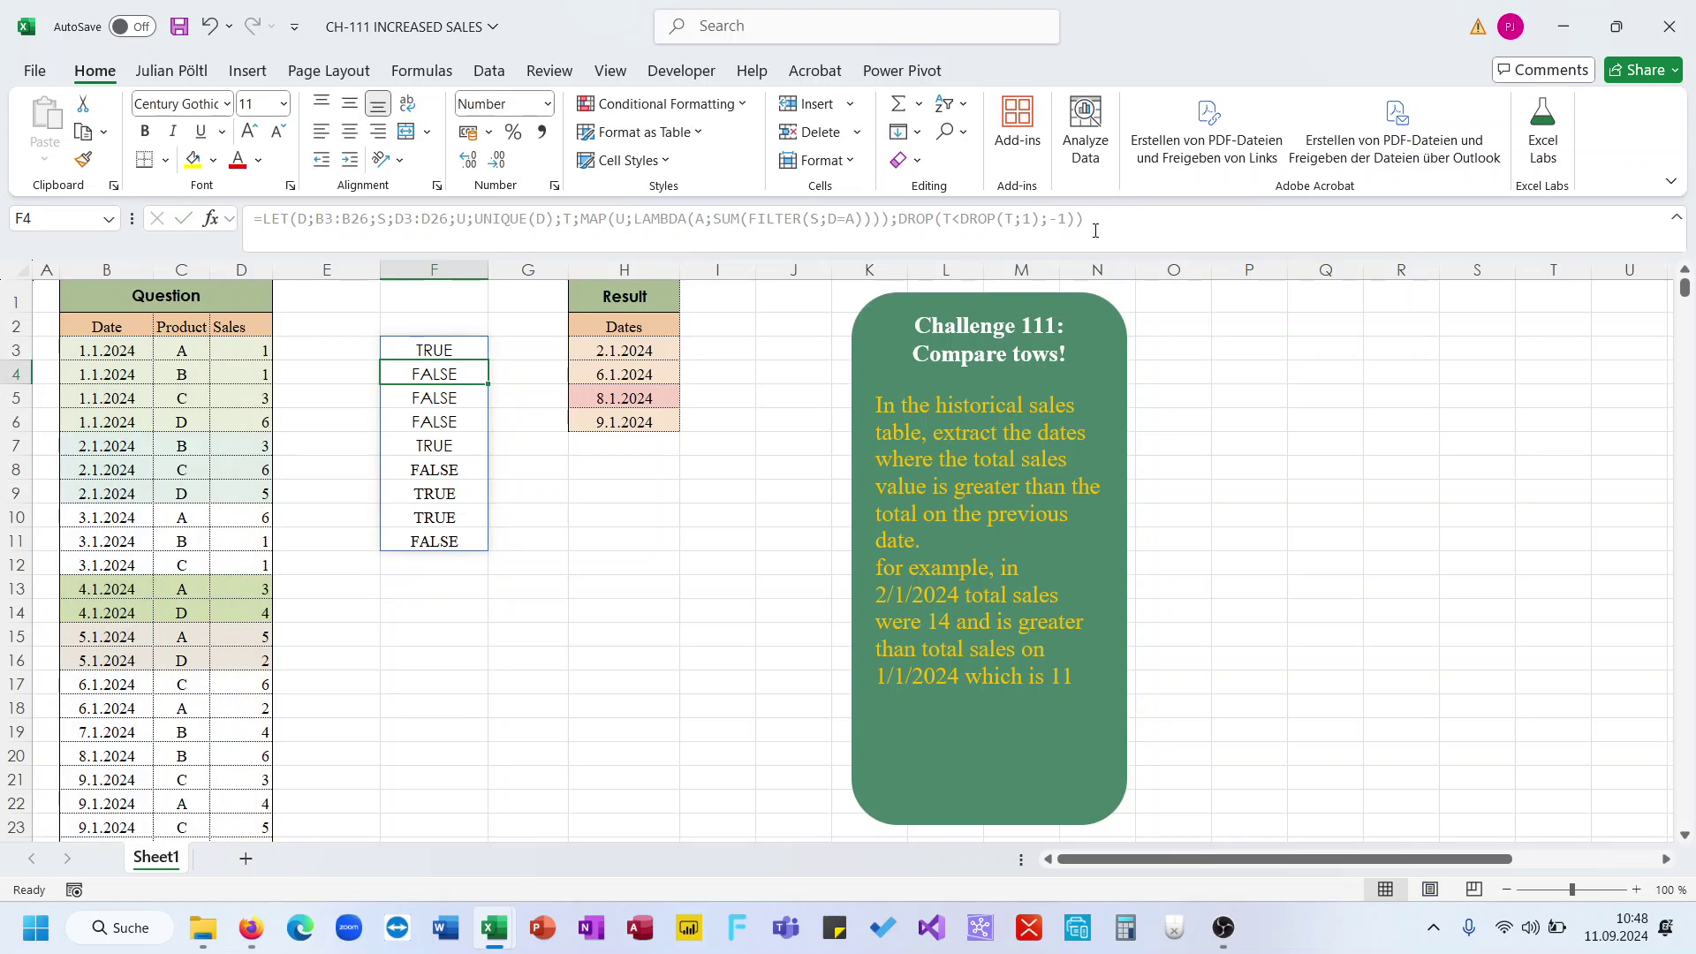
# - Wrap F3's final DROP comparison in FILTER with DROP(U;1) as the array, and enter the formula
pyautogui.hotkey('ctrl', 'shift', 'Down')
pyautogui.hotkey('ctrl', 'shift', 'Up')
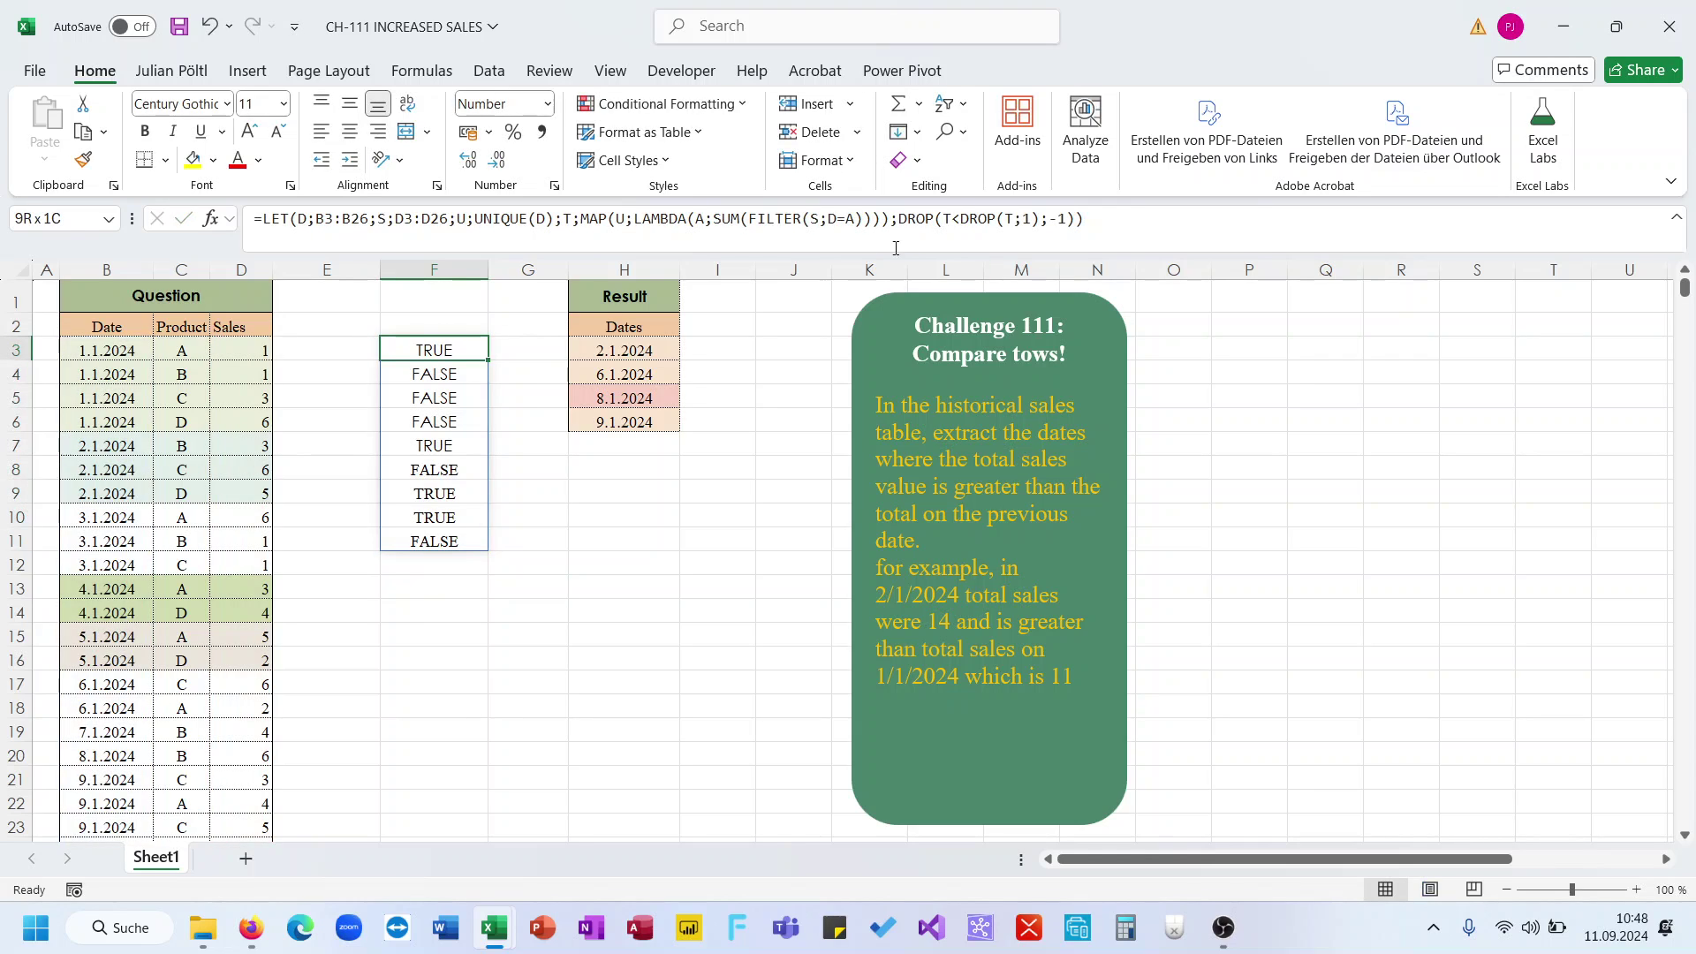
pyautogui.click(900, 222)
pyautogui.write('FILTER(')
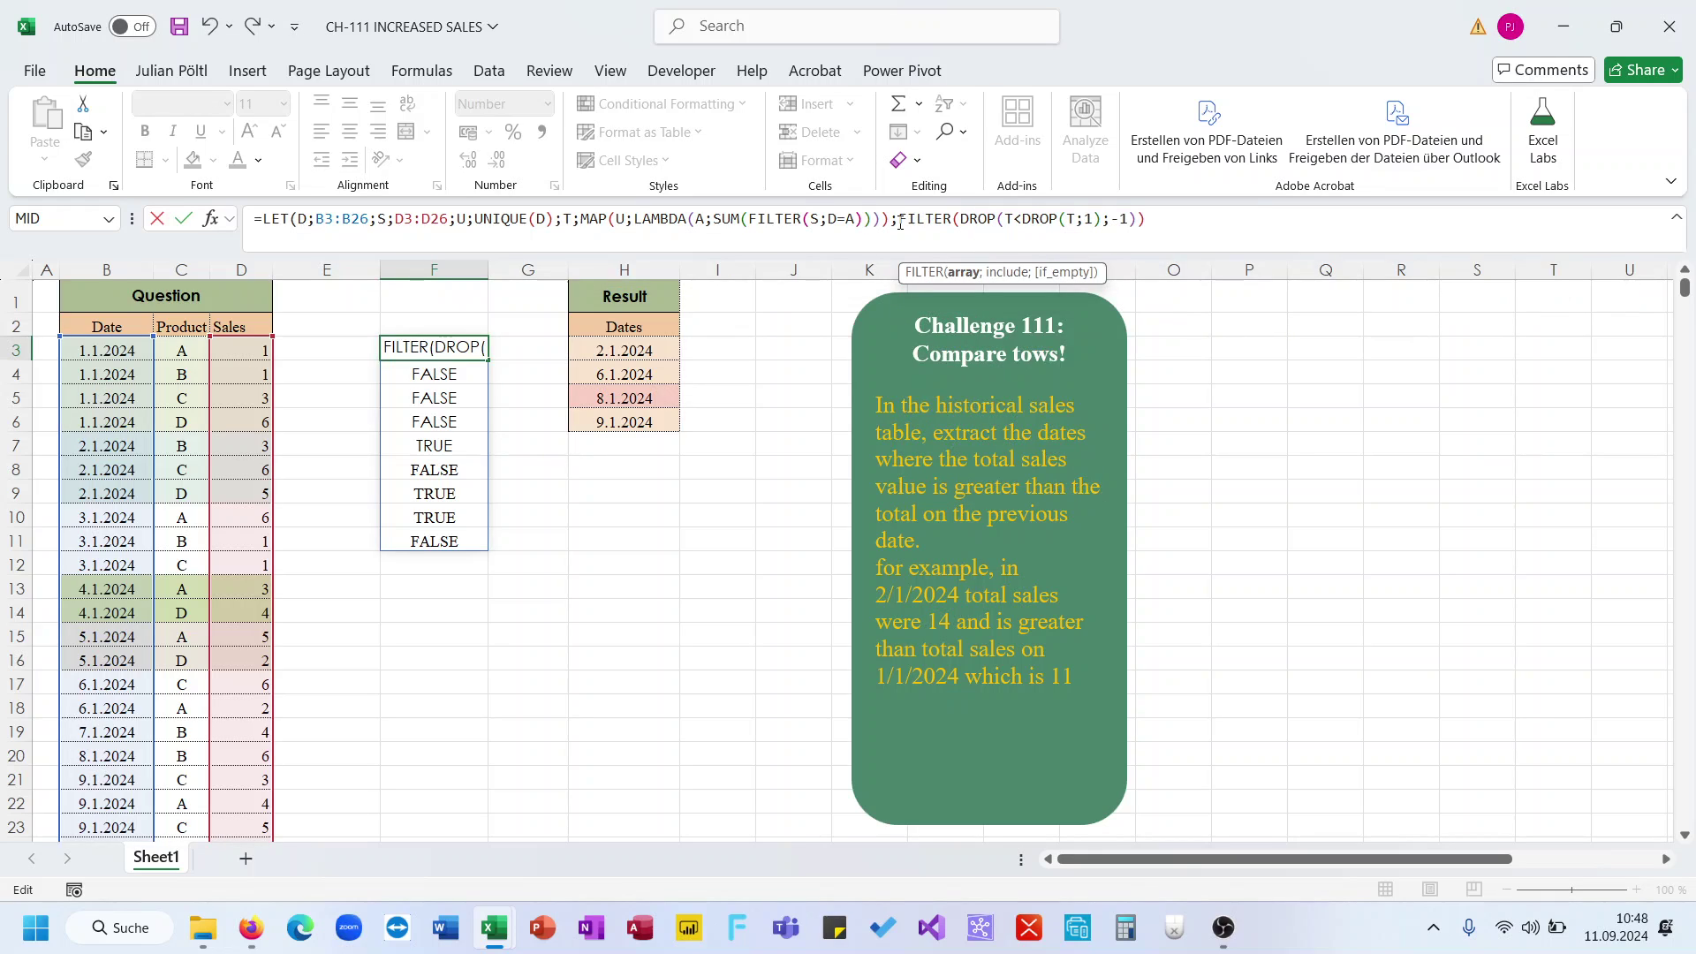
pyautogui.write('DROP(')
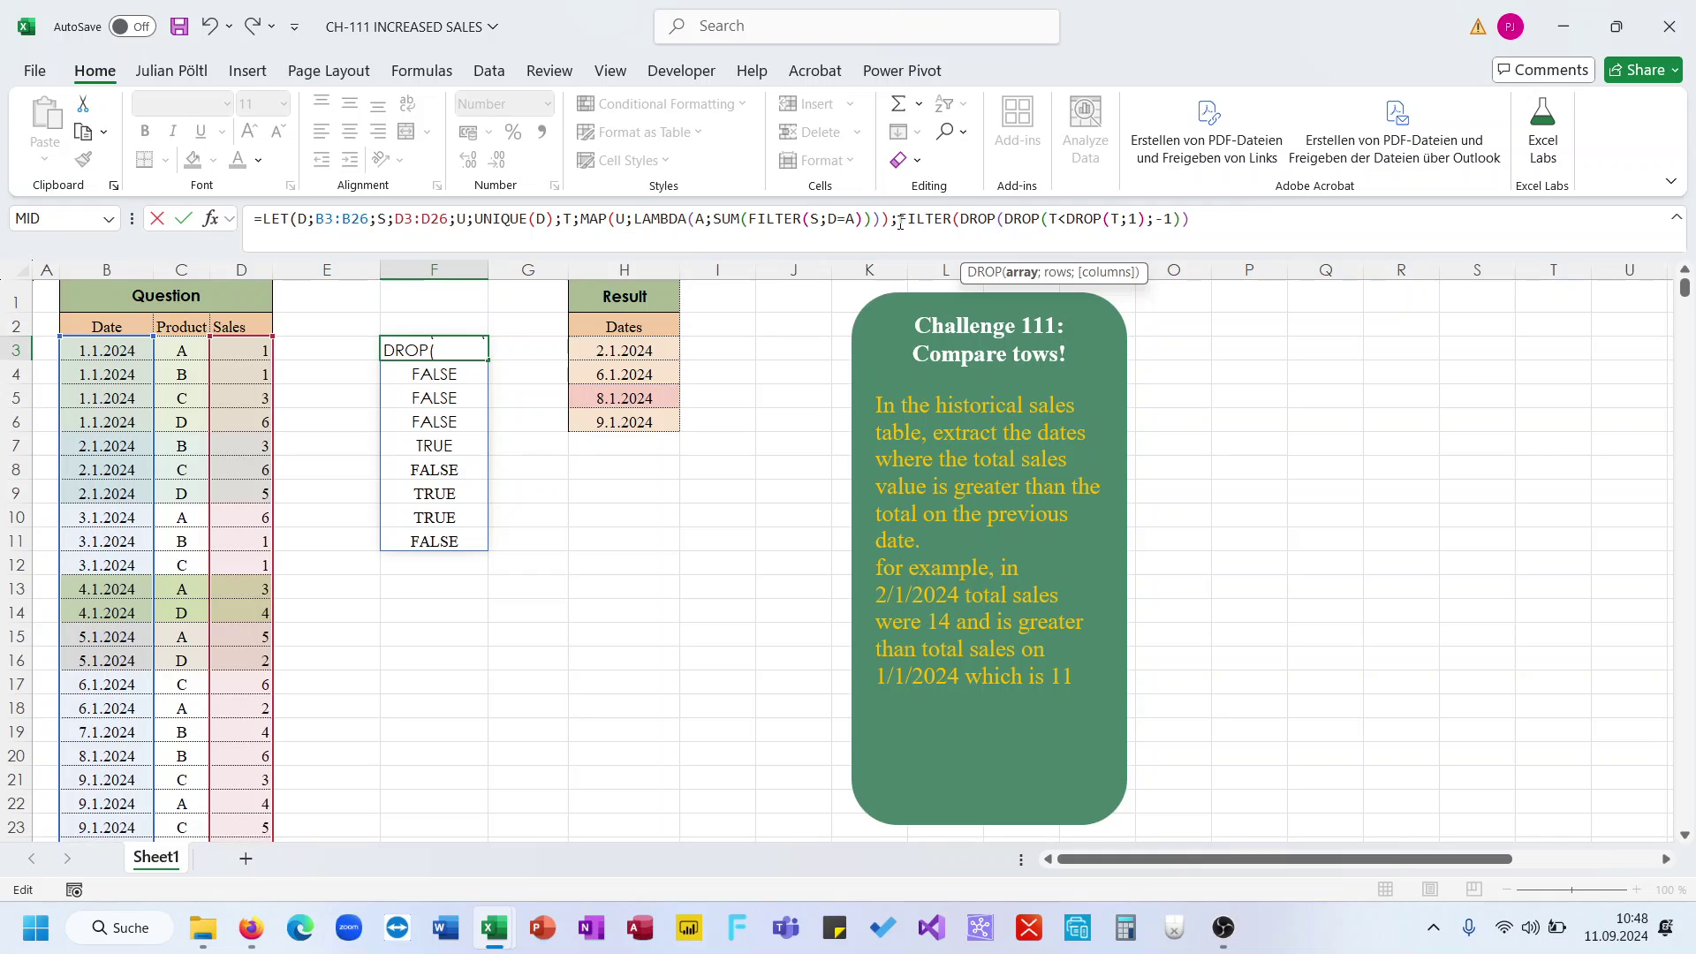
pyautogui.write('U;1);')
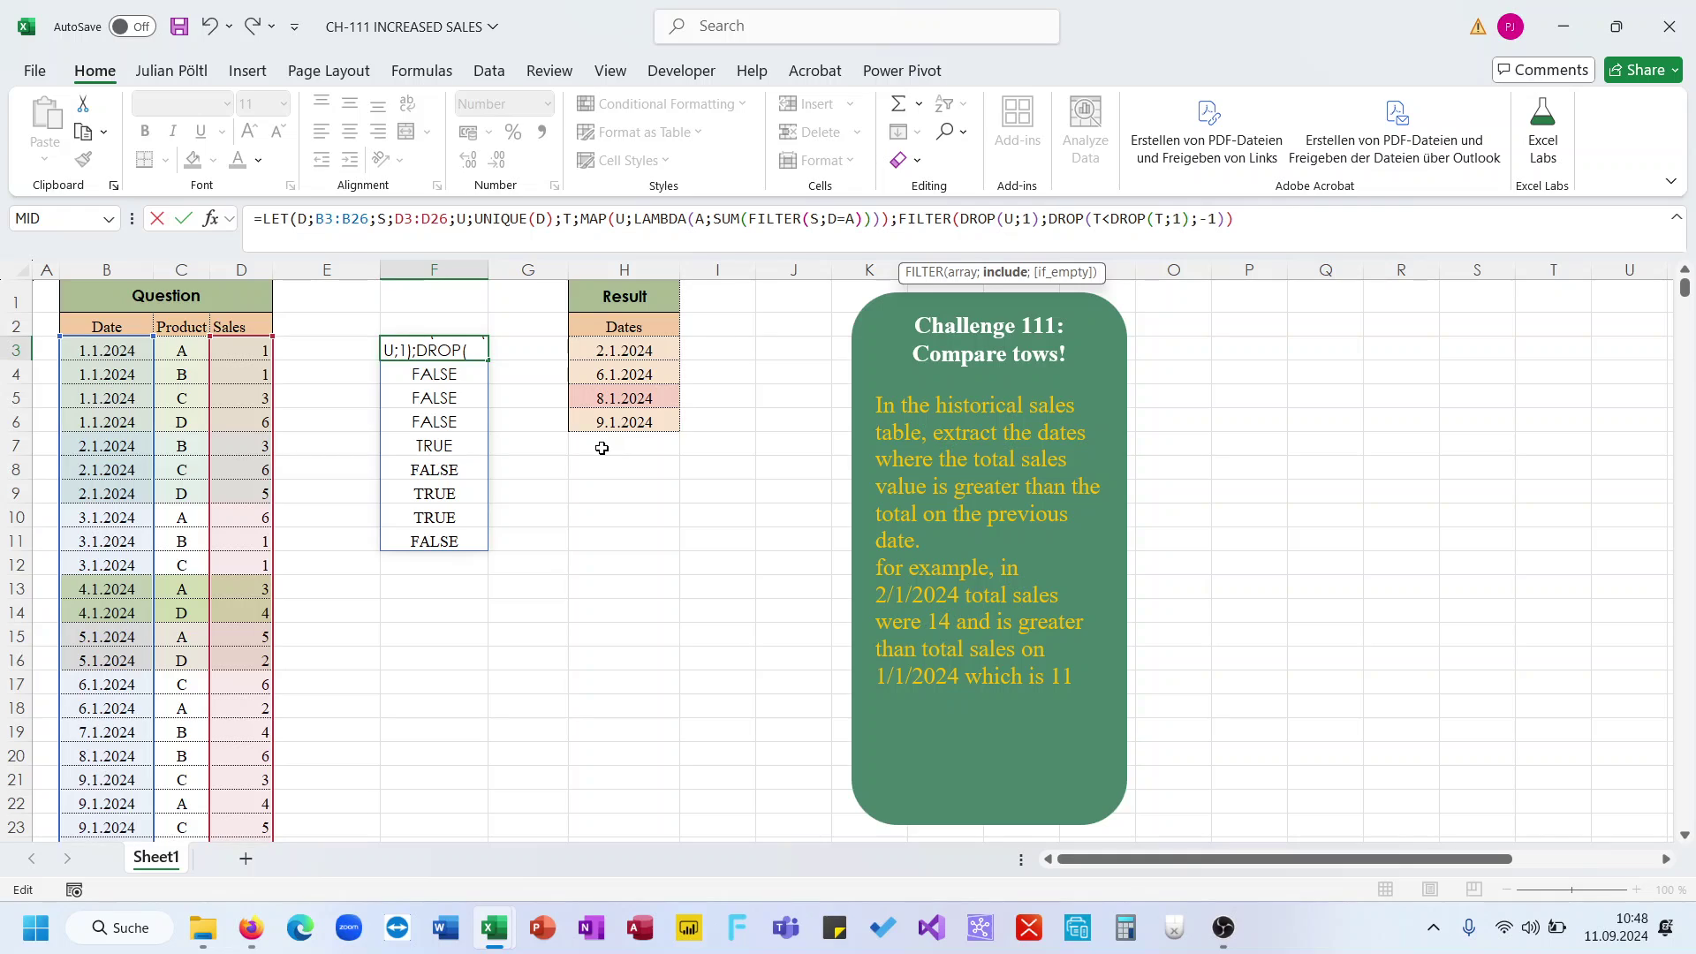
pyautogui.click(1248, 220)
pyautogui.write(')')
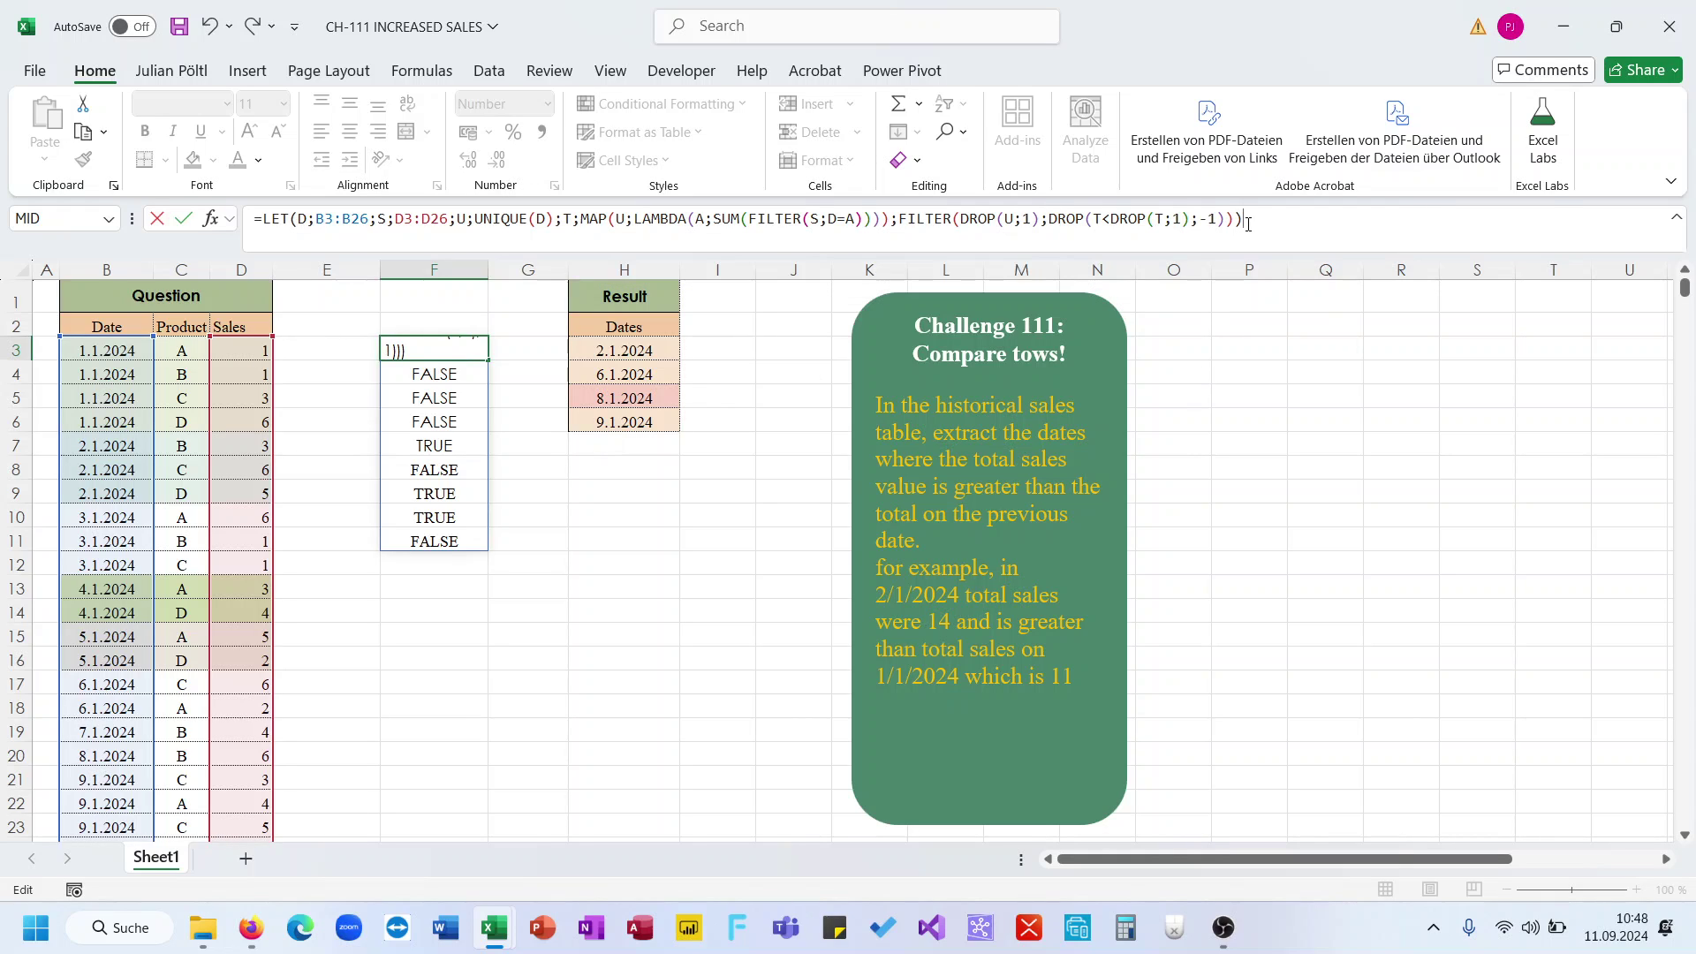
pyautogui.press('Return')
# - Format the spilled results in F3:F6 with the Date number format
pyautogui.hotkey('ctrl', 'a')
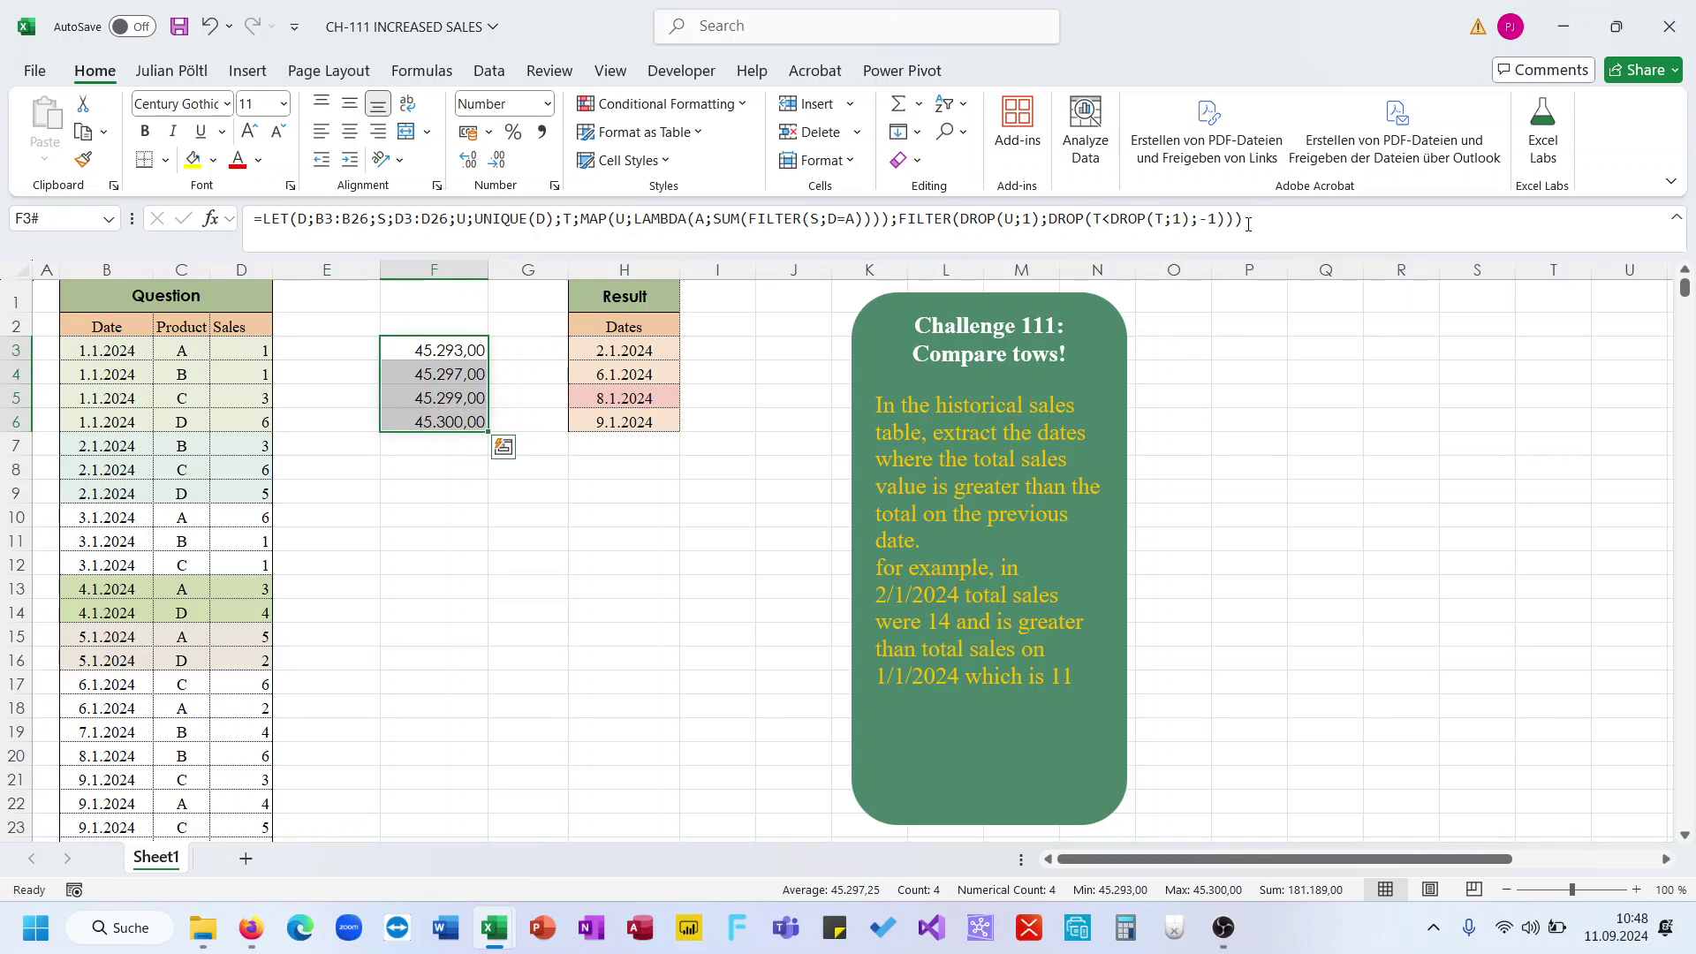
pyautogui.hotkey('alt', 'h')
pyautogui.write('n')
pyautogui.write('Date')
pyautogui.press('Return')
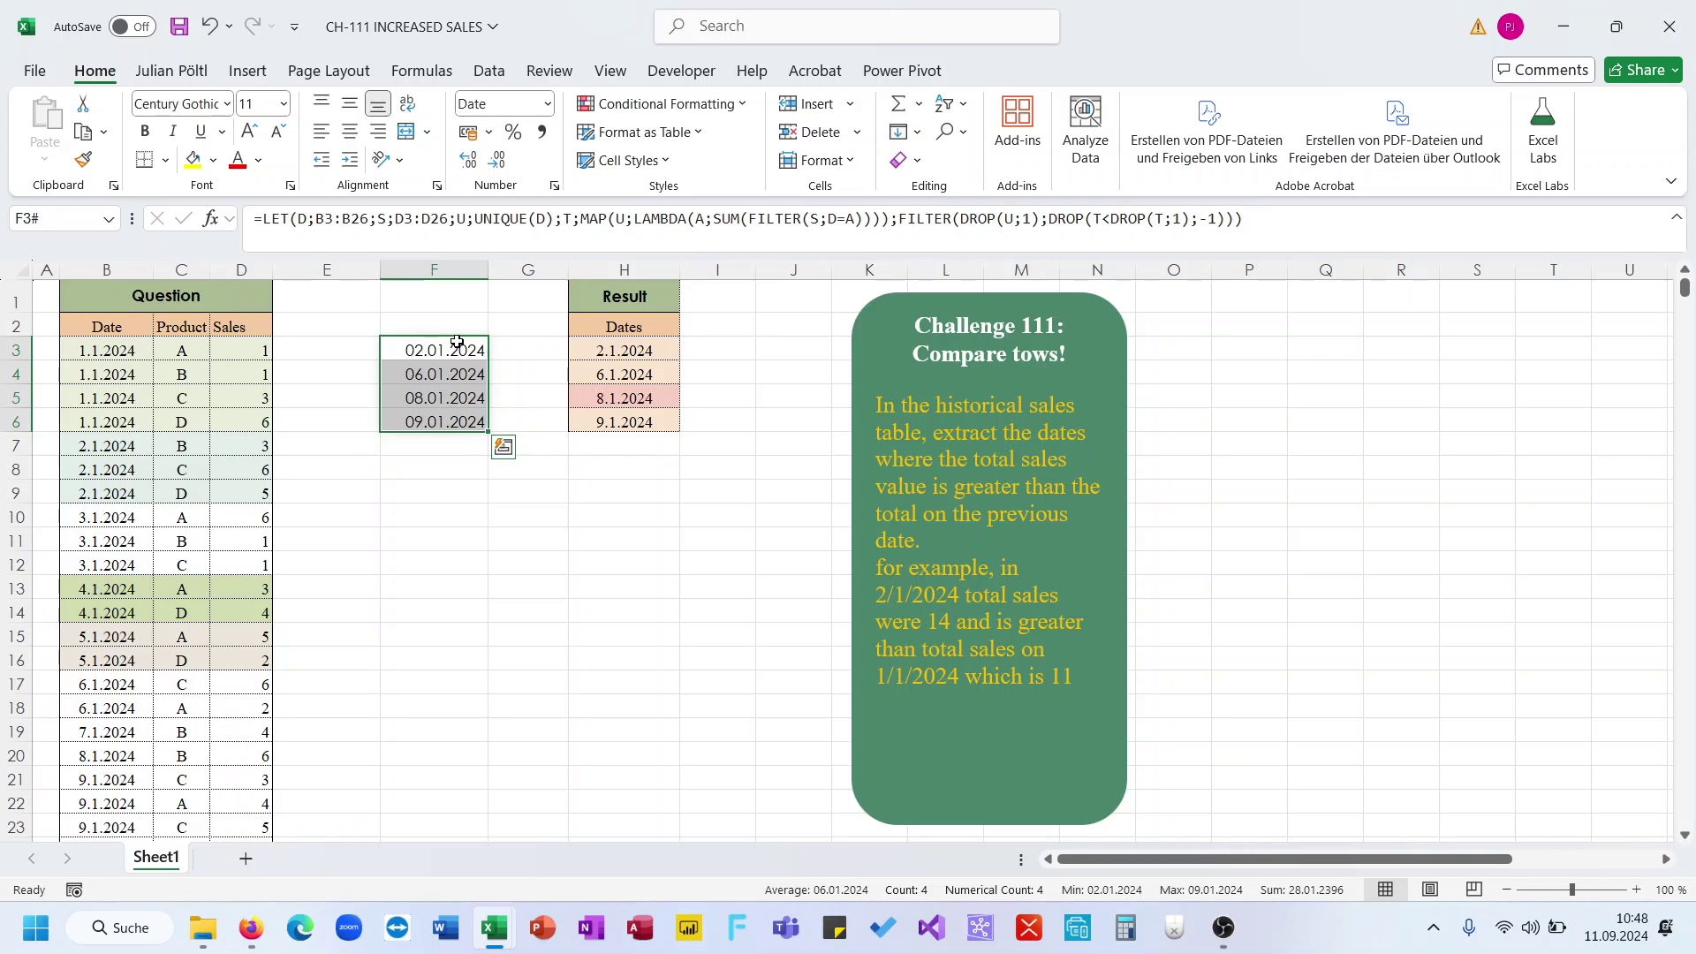
# - Insert a new blank column at column G, beside the spilled dates
pyautogui.click(642, 241)
pyautogui.hotkey('ctrl', 'a')
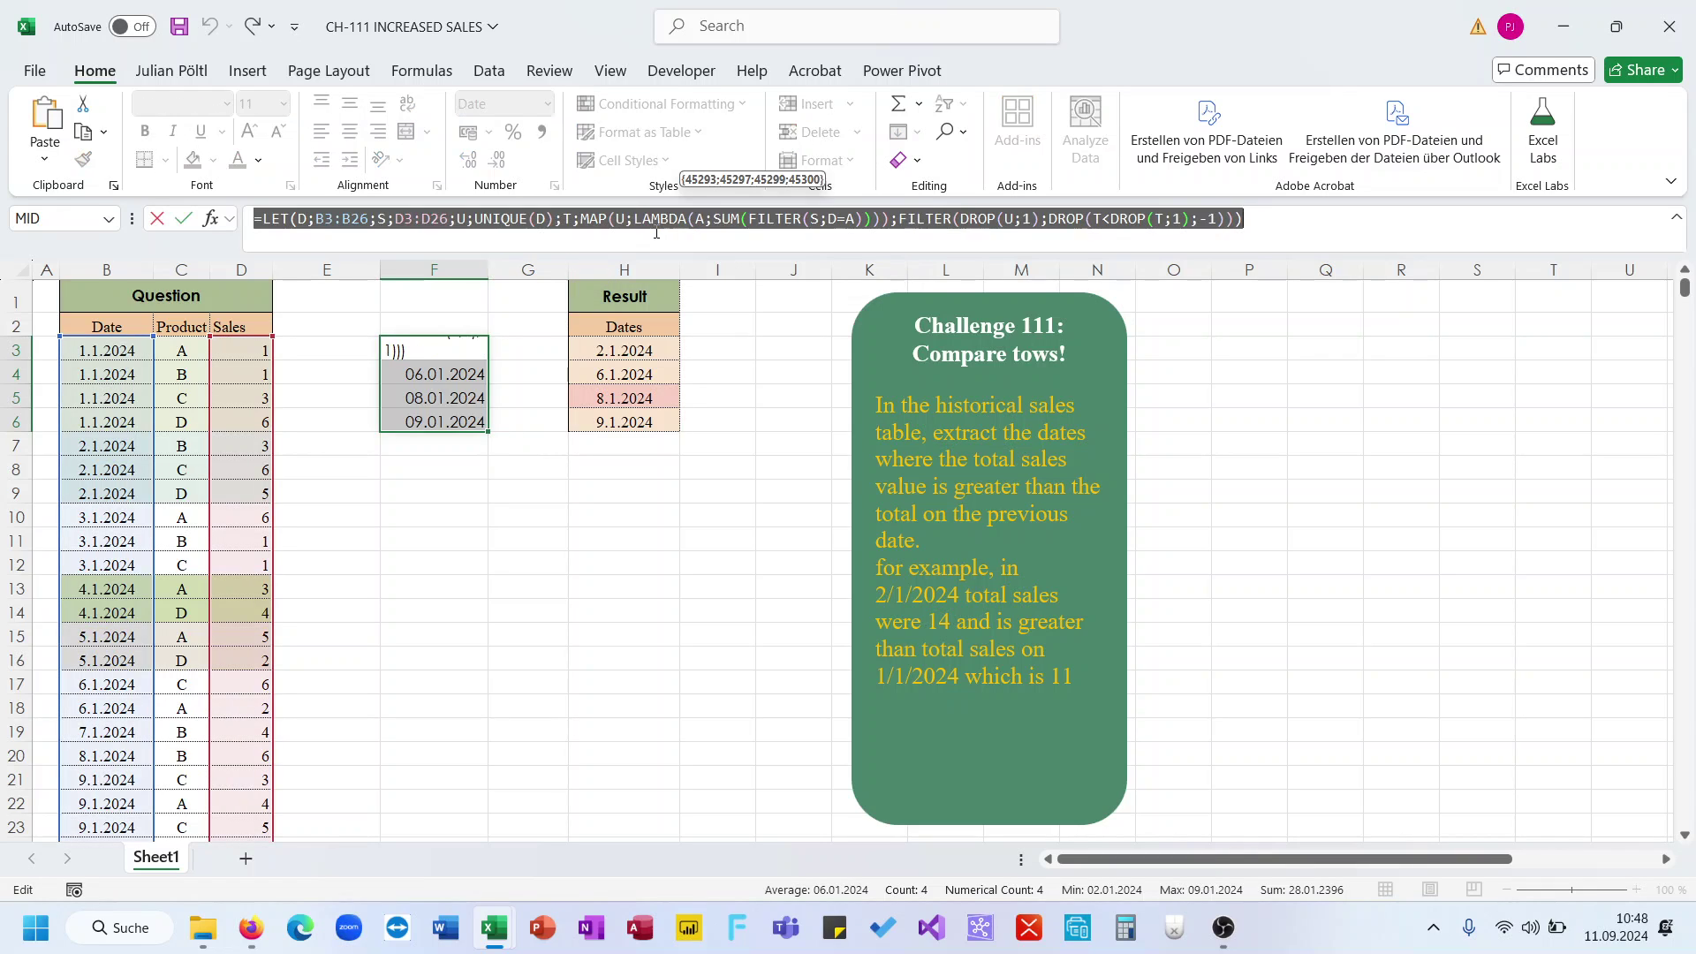
pyautogui.press('Return')
pyautogui.click(521, 269)
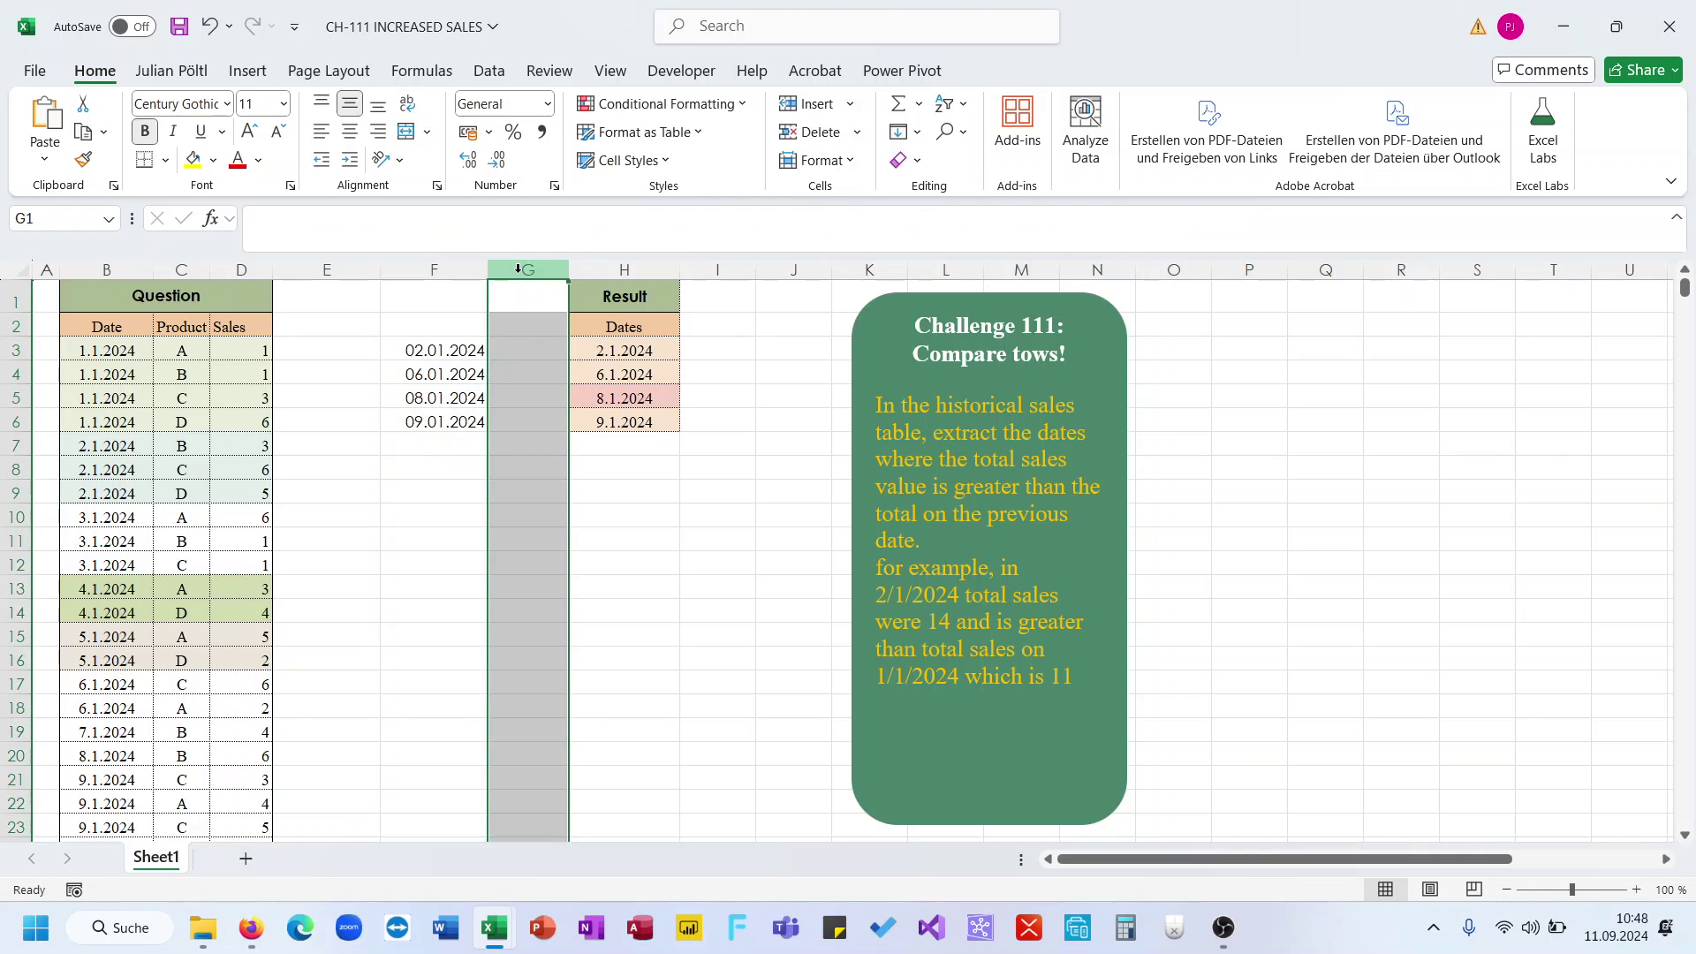
pyautogui.hotkey('ctrl', '+')
# - Copy the full text of F3's LET formula into cell G3, keeping the formula open for editing
pyautogui.click(473, 354)
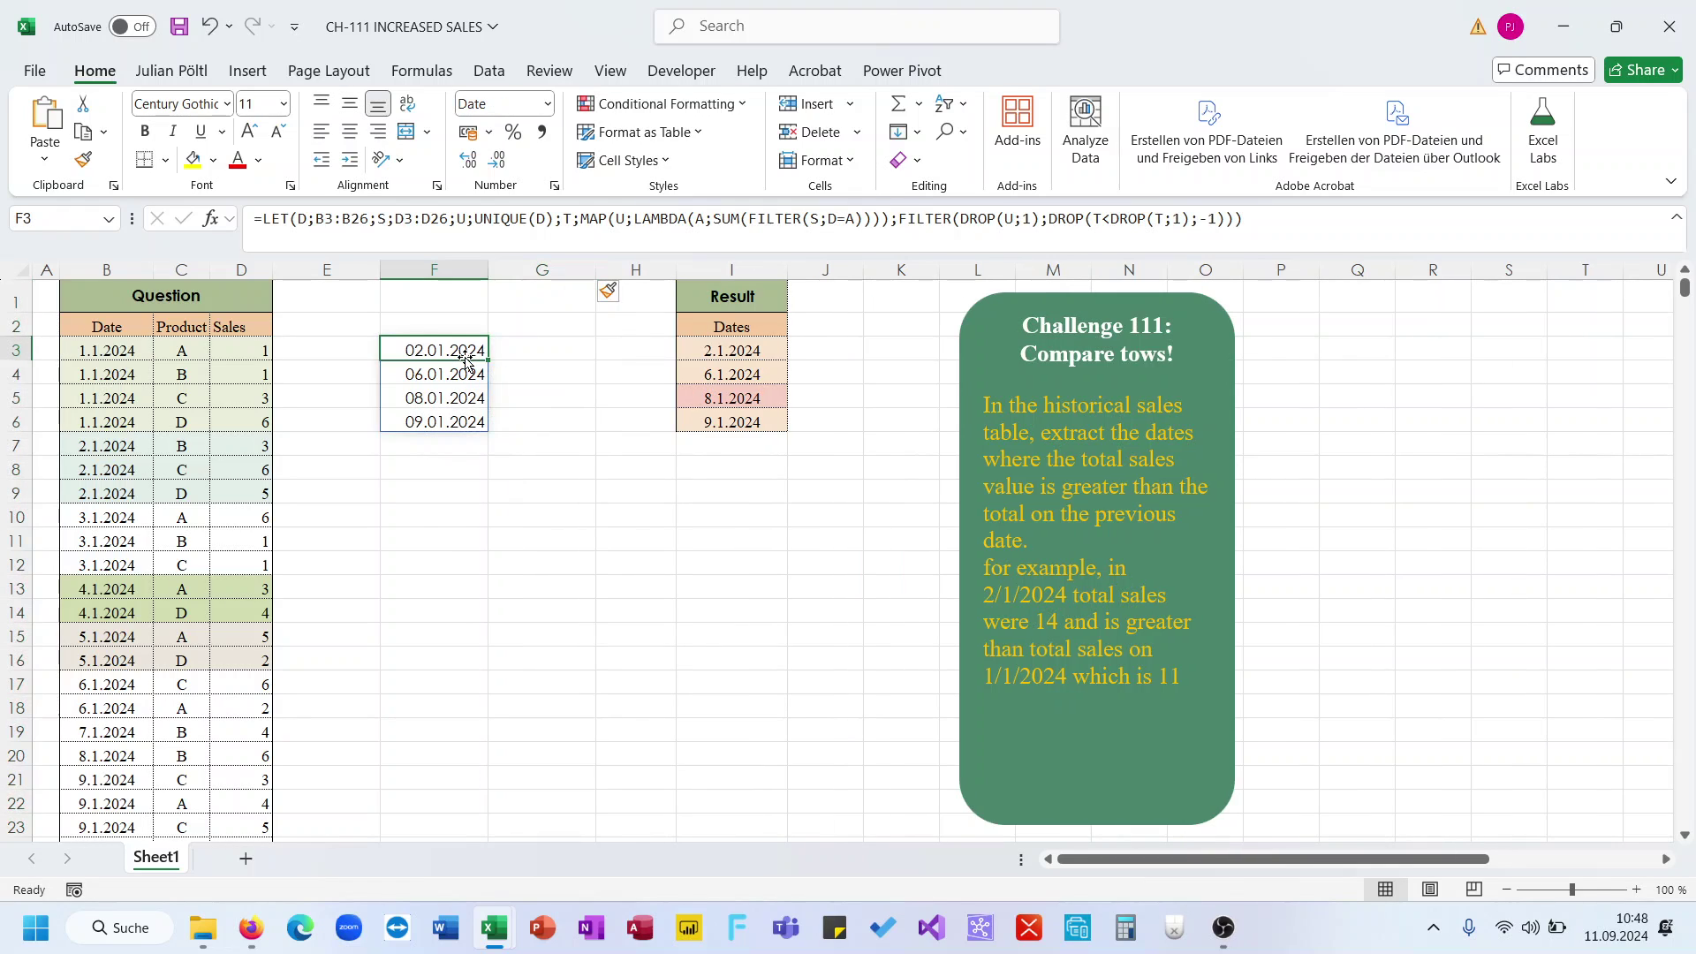
pyautogui.press('F2')
pyautogui.hotkey('ctrl', 'a')
pyautogui.hotkey('ctrl', 'c')
pyautogui.press('Tab')
pyautogui.click(520, 218)
pyautogui.hotkey('ctrl', 'v')
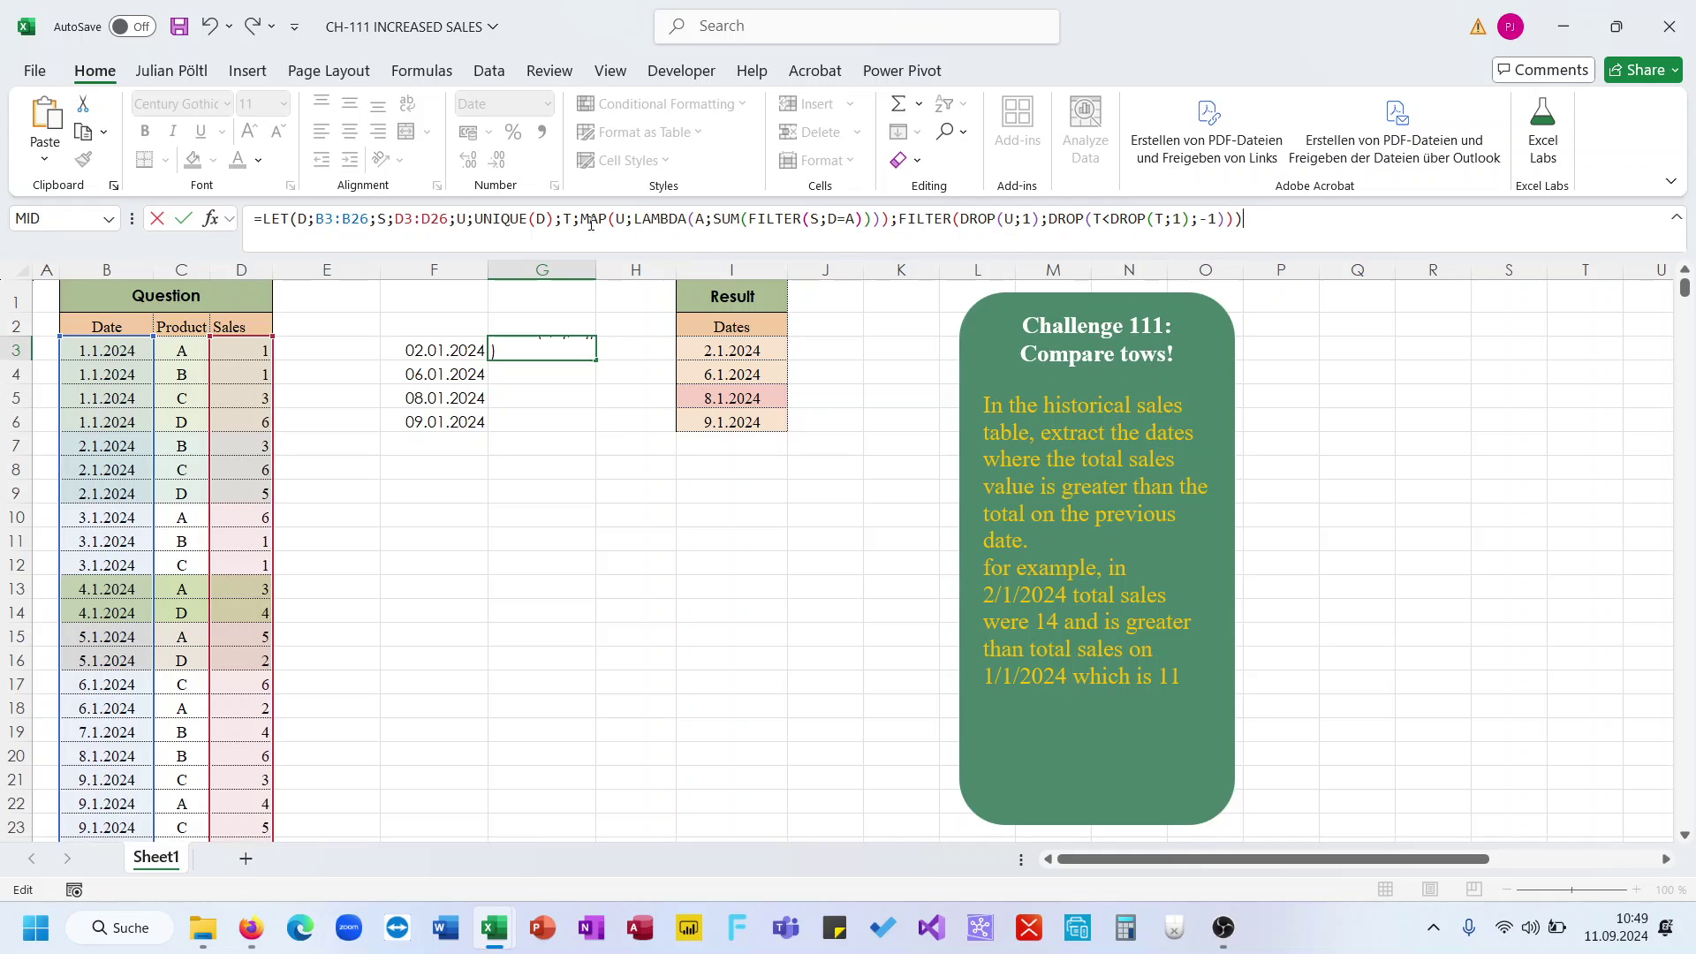
# - Replace the MAP/LAMBDA calculation of T in G3's formula with SUMIFS(S;D;U), and enter the formula
pyautogui.moveTo(581, 223); pyautogui.dragTo(888, 236)
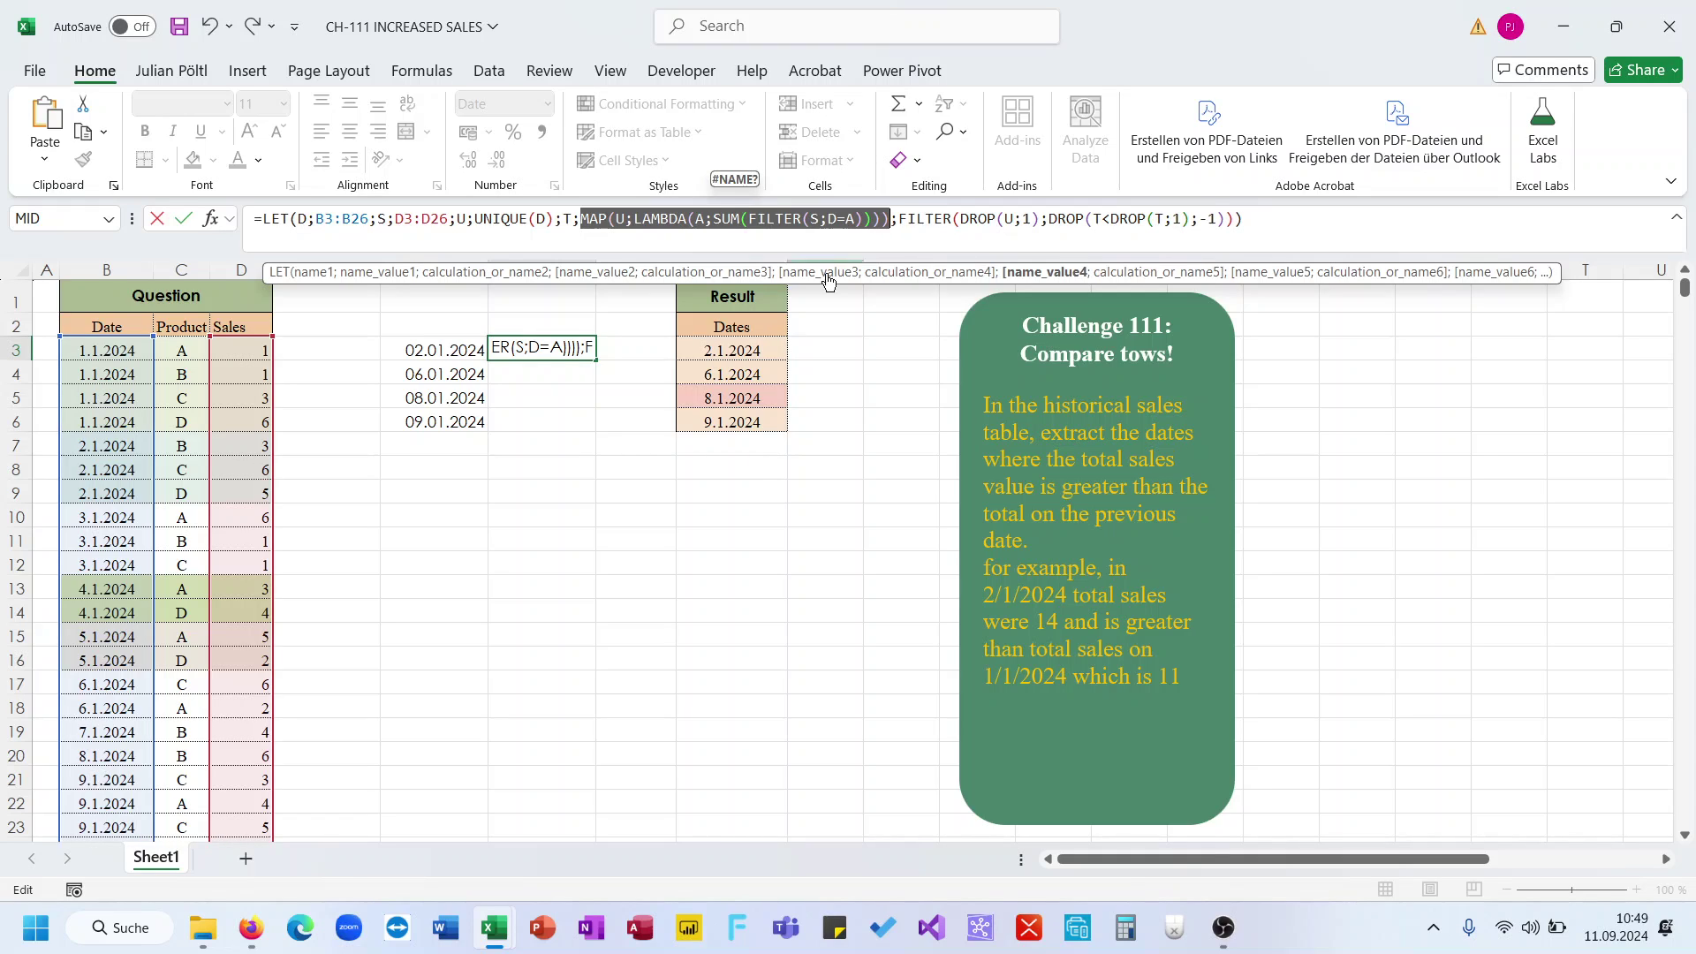
pyautogui.press('Escape')
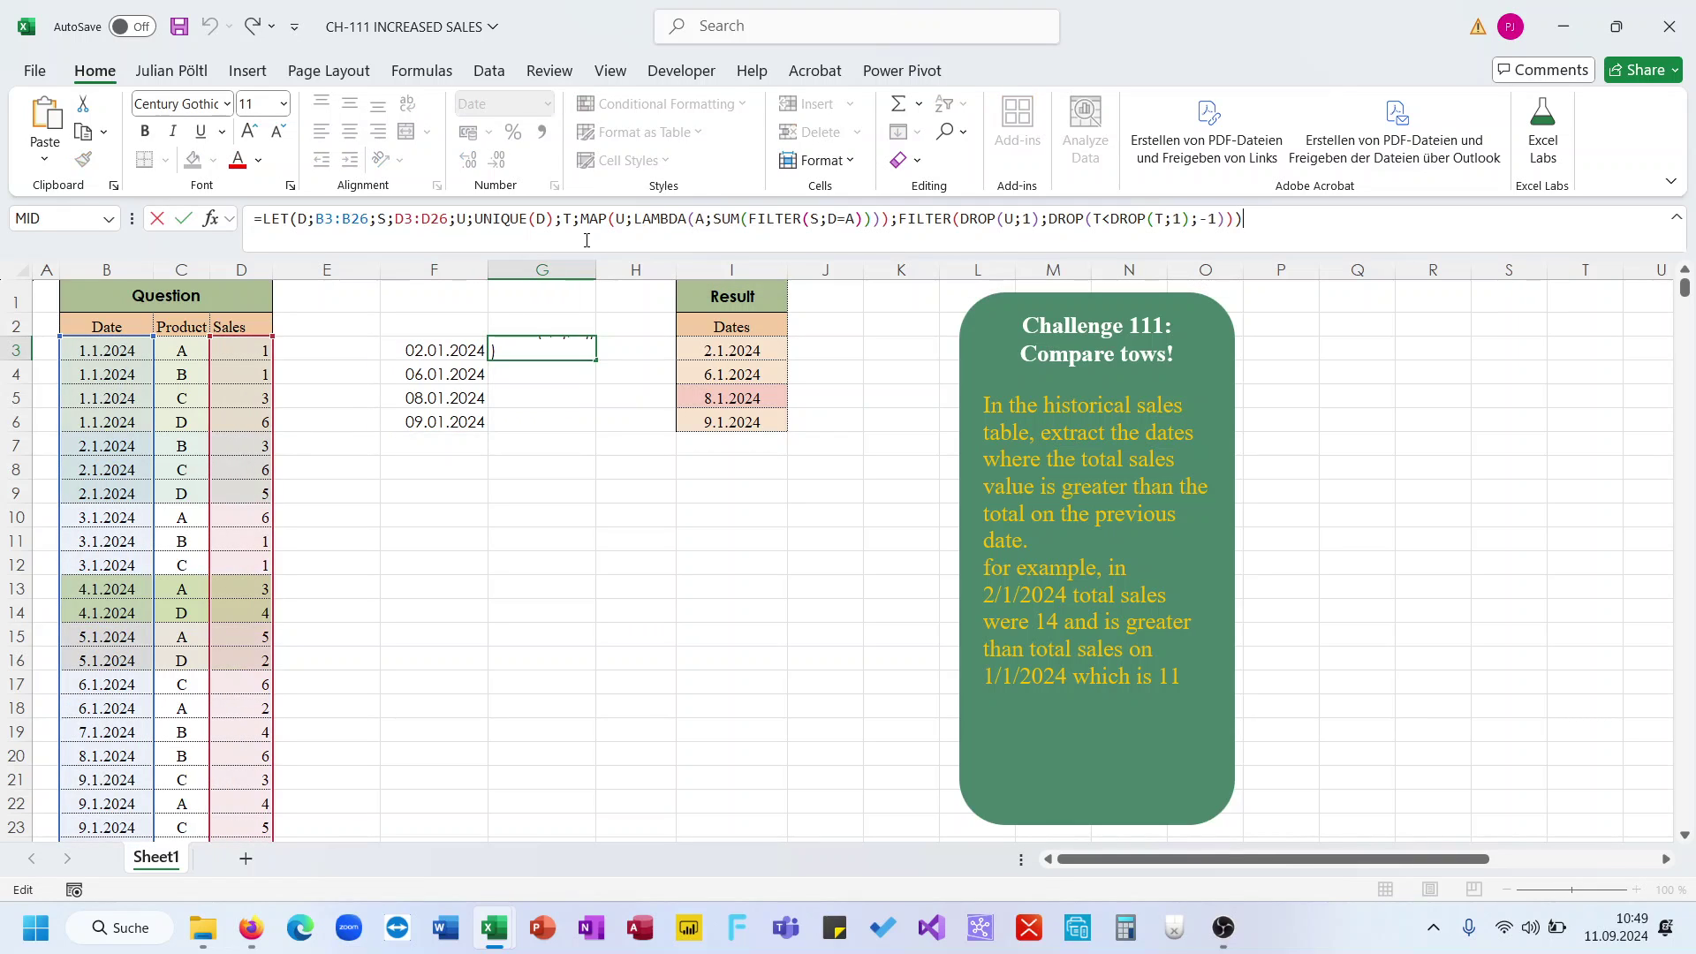
pyautogui.moveTo(582, 219); pyautogui.dragTo(887, 246)
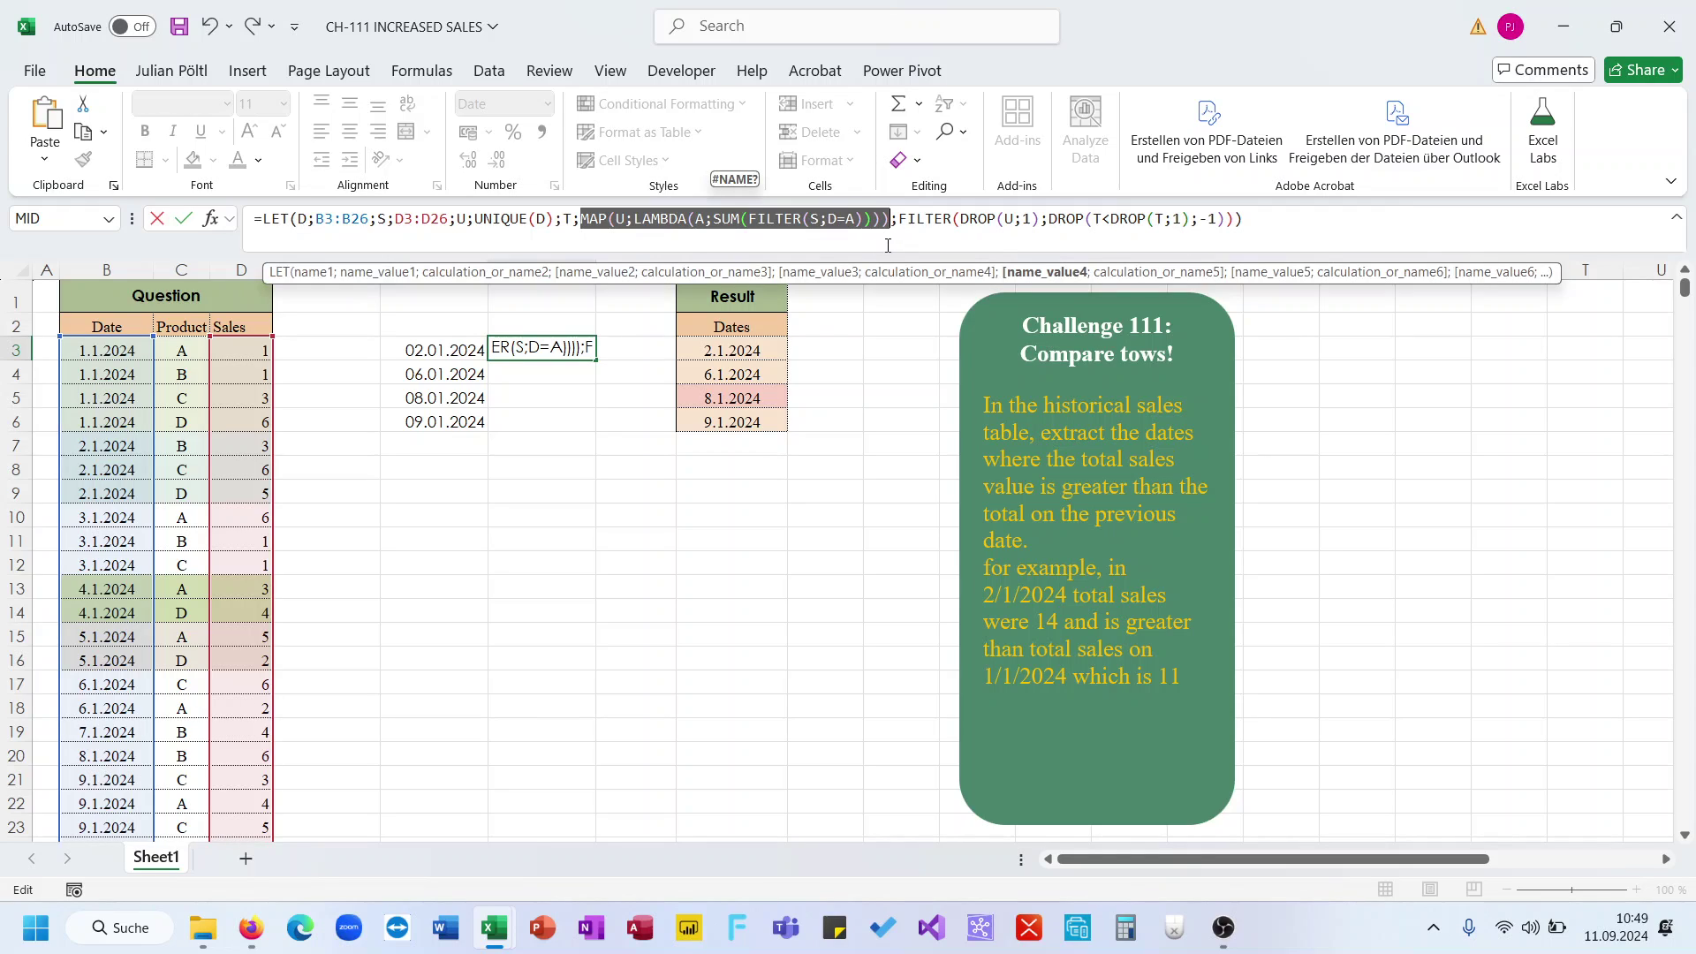
pyautogui.write('Sumi')
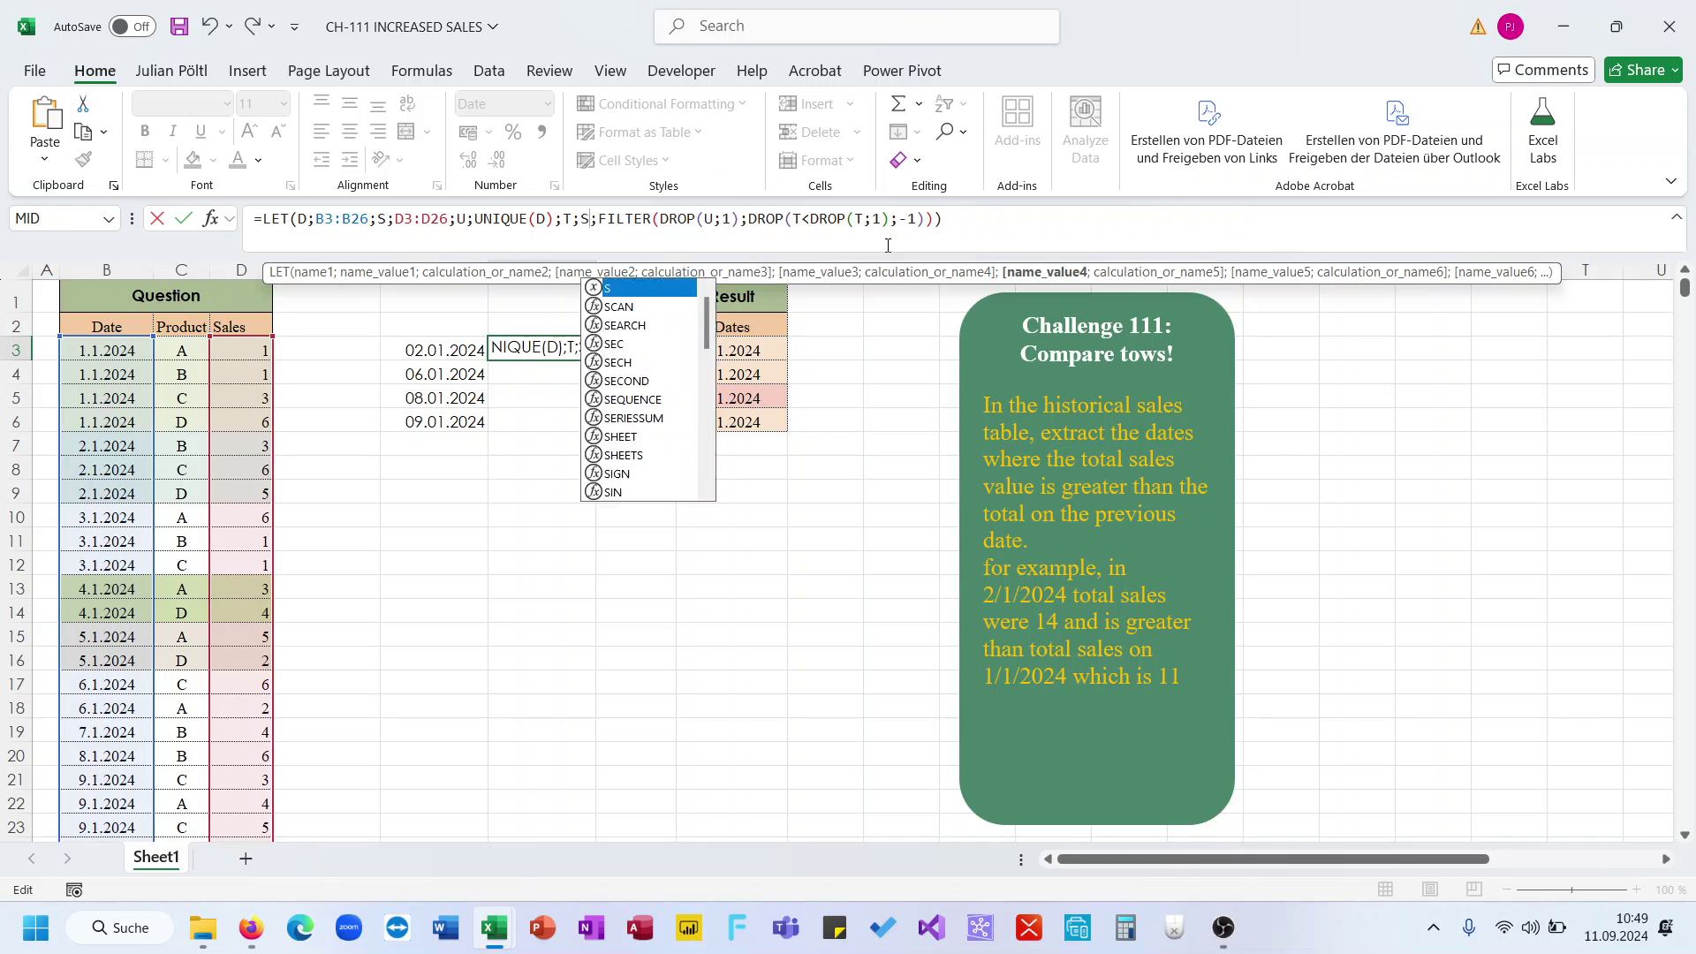
pyautogui.press('Down')
pyautogui.press('Tab')
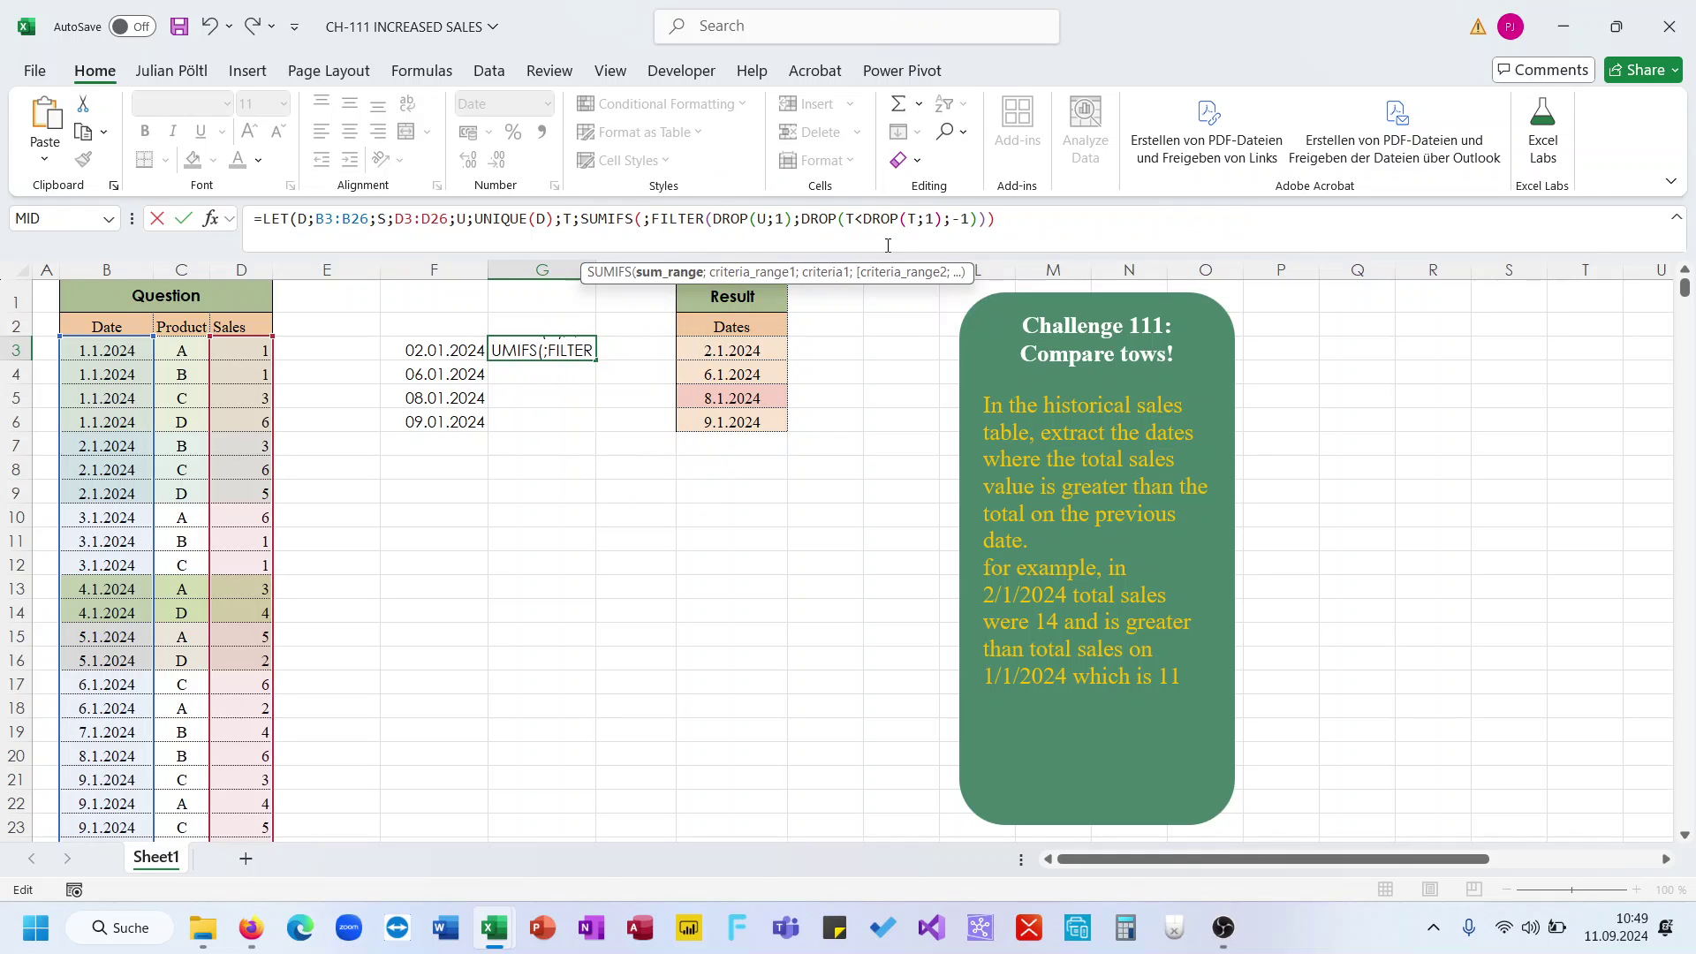
pyautogui.write('S')
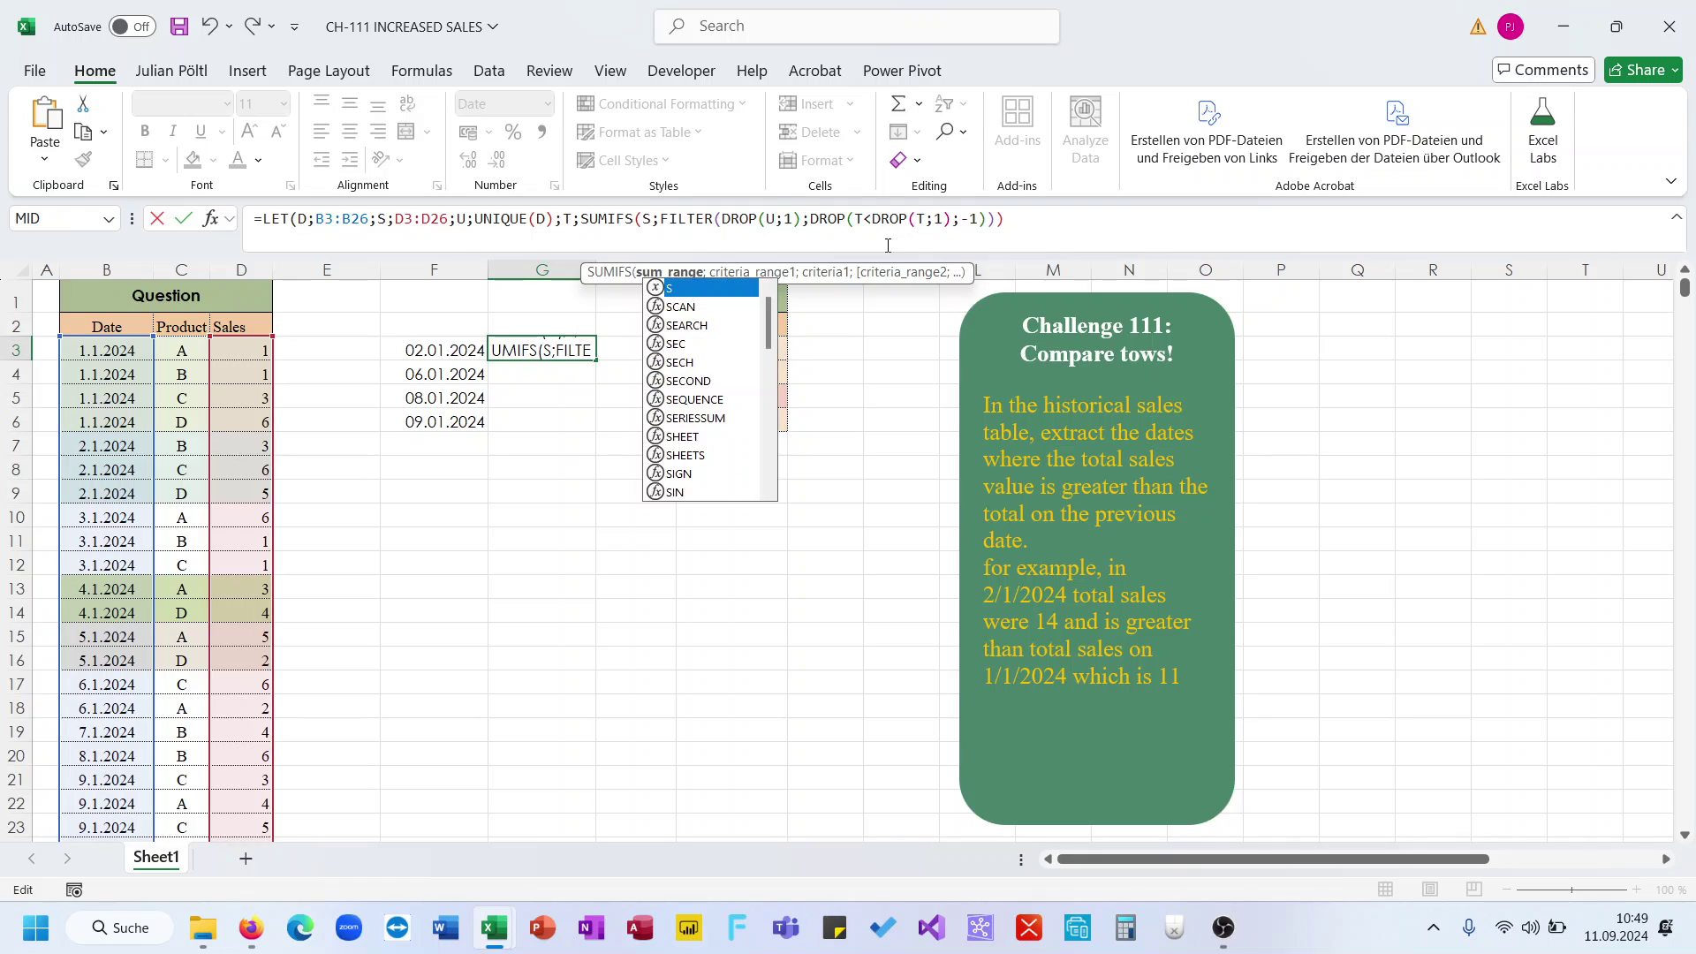
pyautogui.write(';D;U')
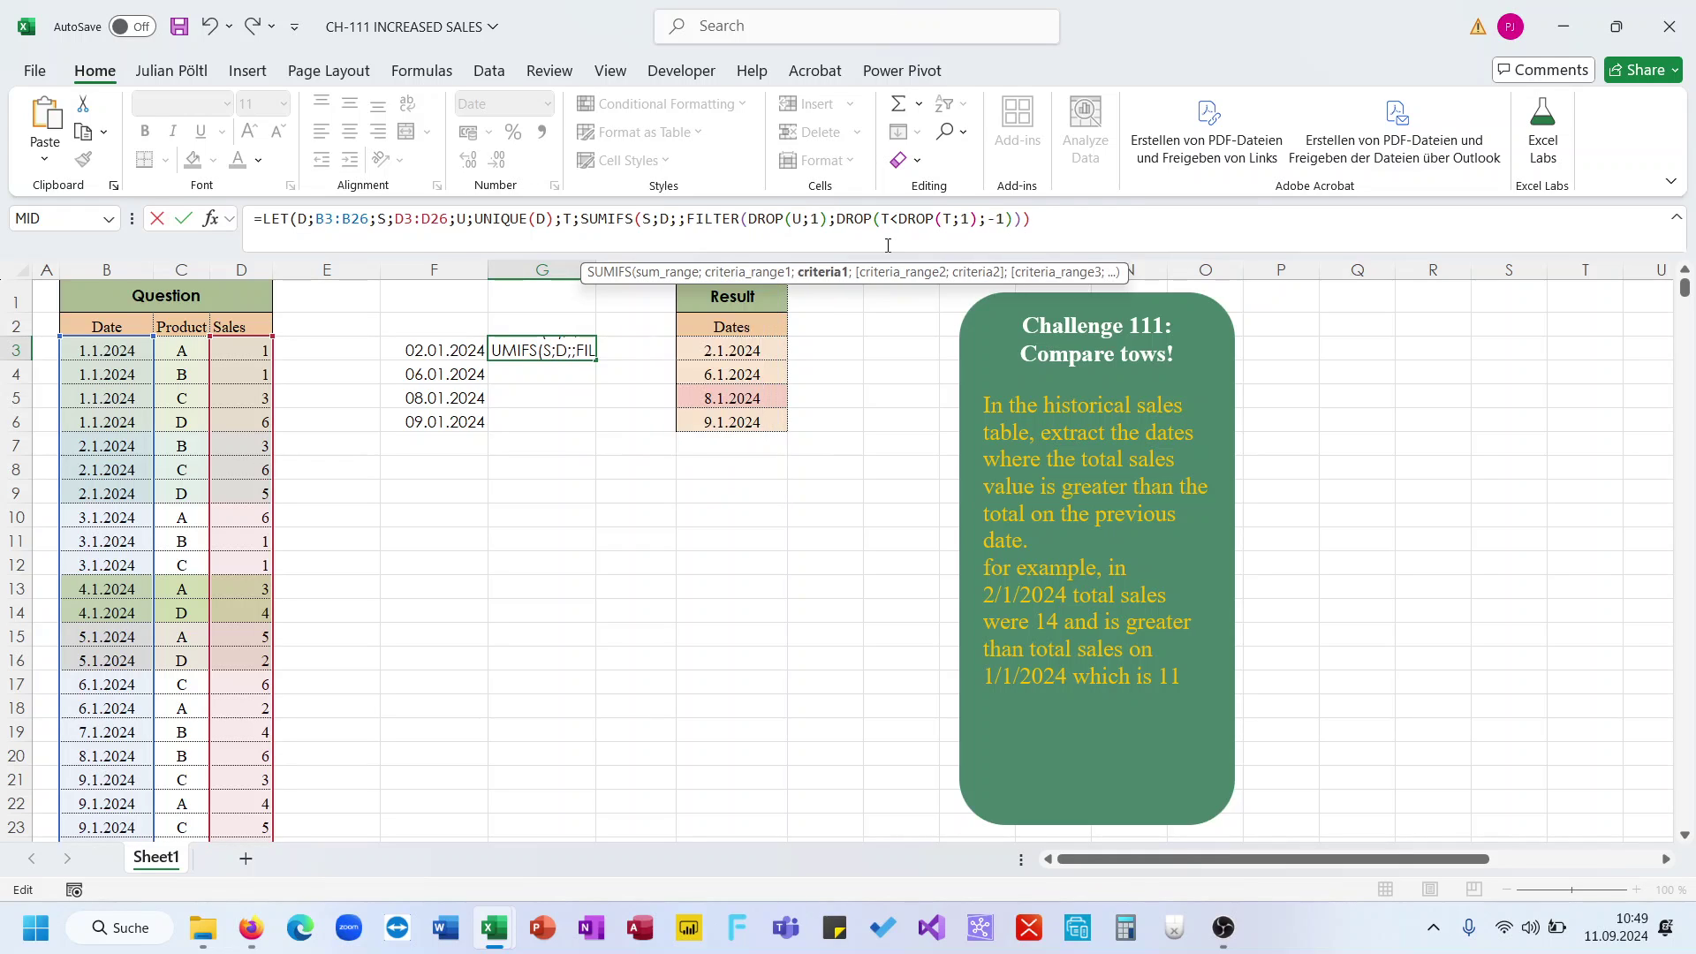
pyautogui.write(')')
pyautogui.press('Return')
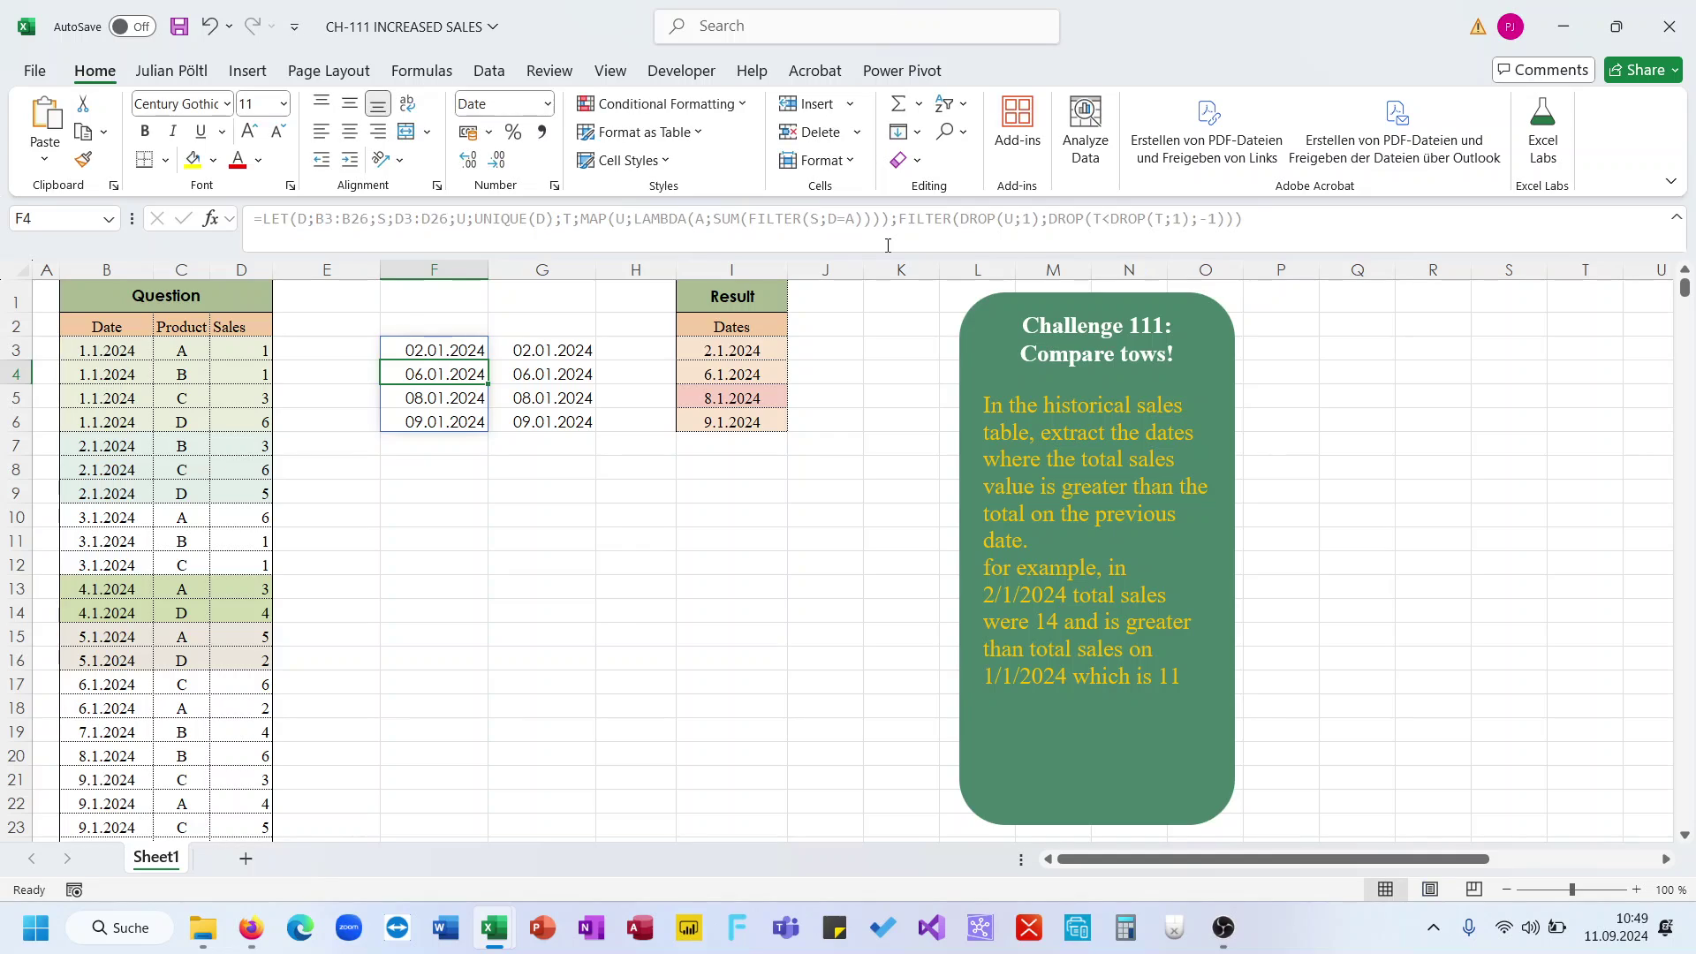
# - Review the final FILTER part of G3's formula and compare the formula with the one in F3
pyautogui.press('Up')
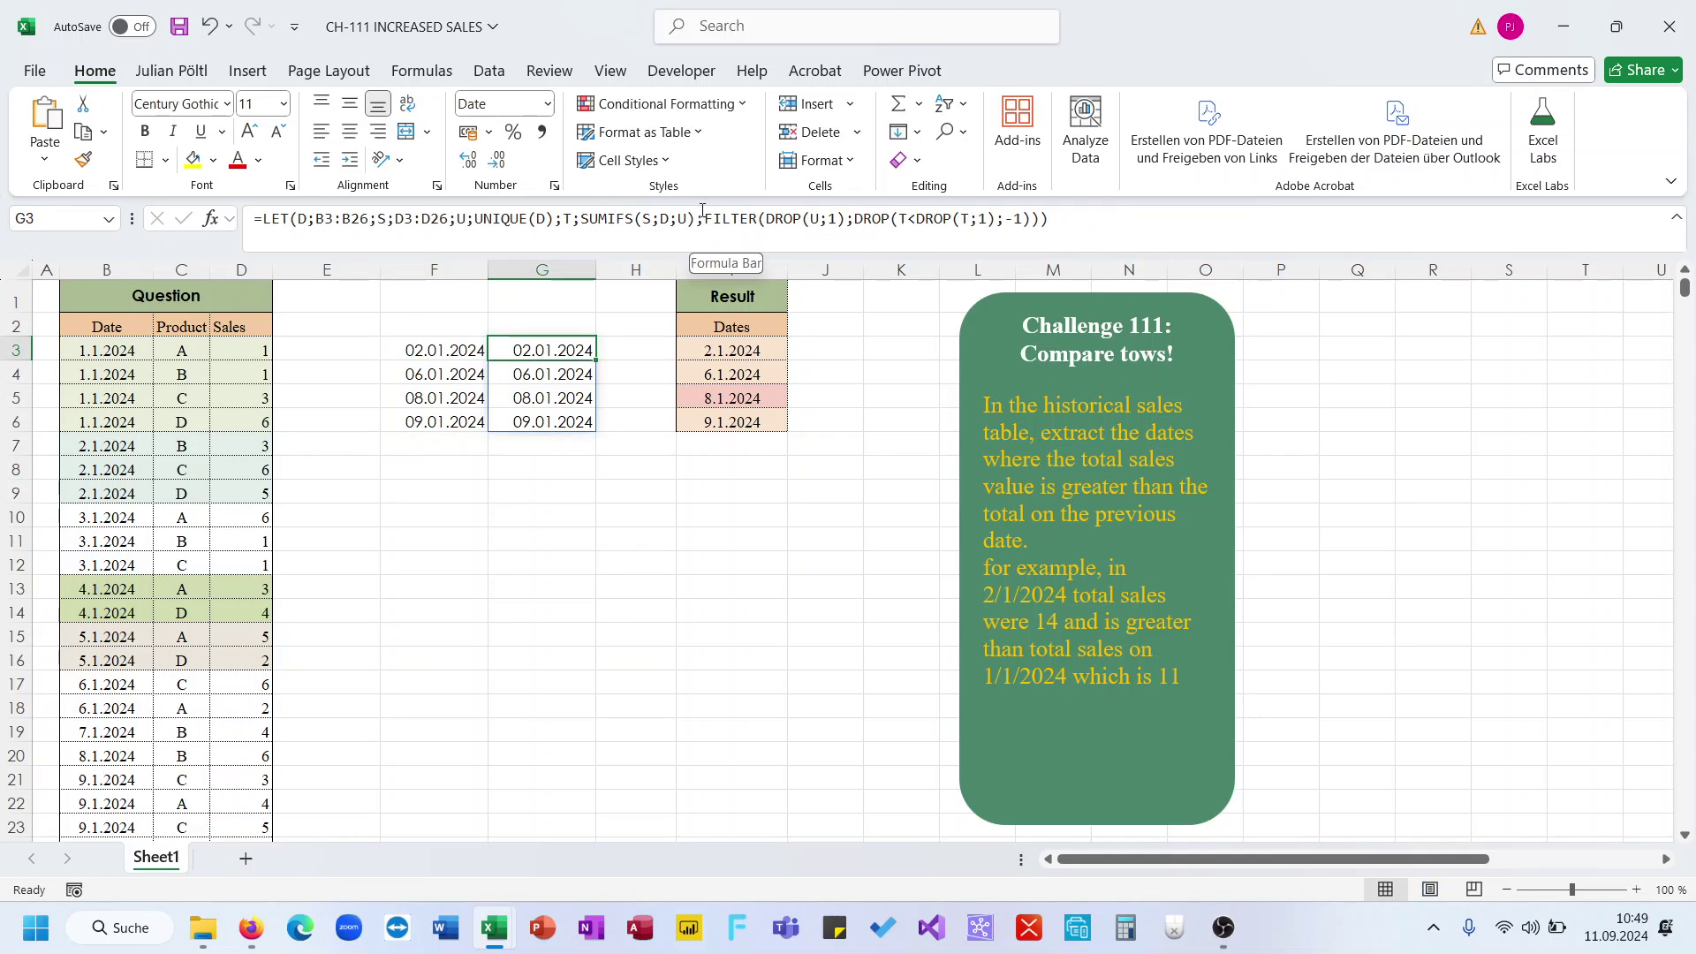
pyautogui.moveTo(703, 218); pyautogui.dragTo(1049, 221)
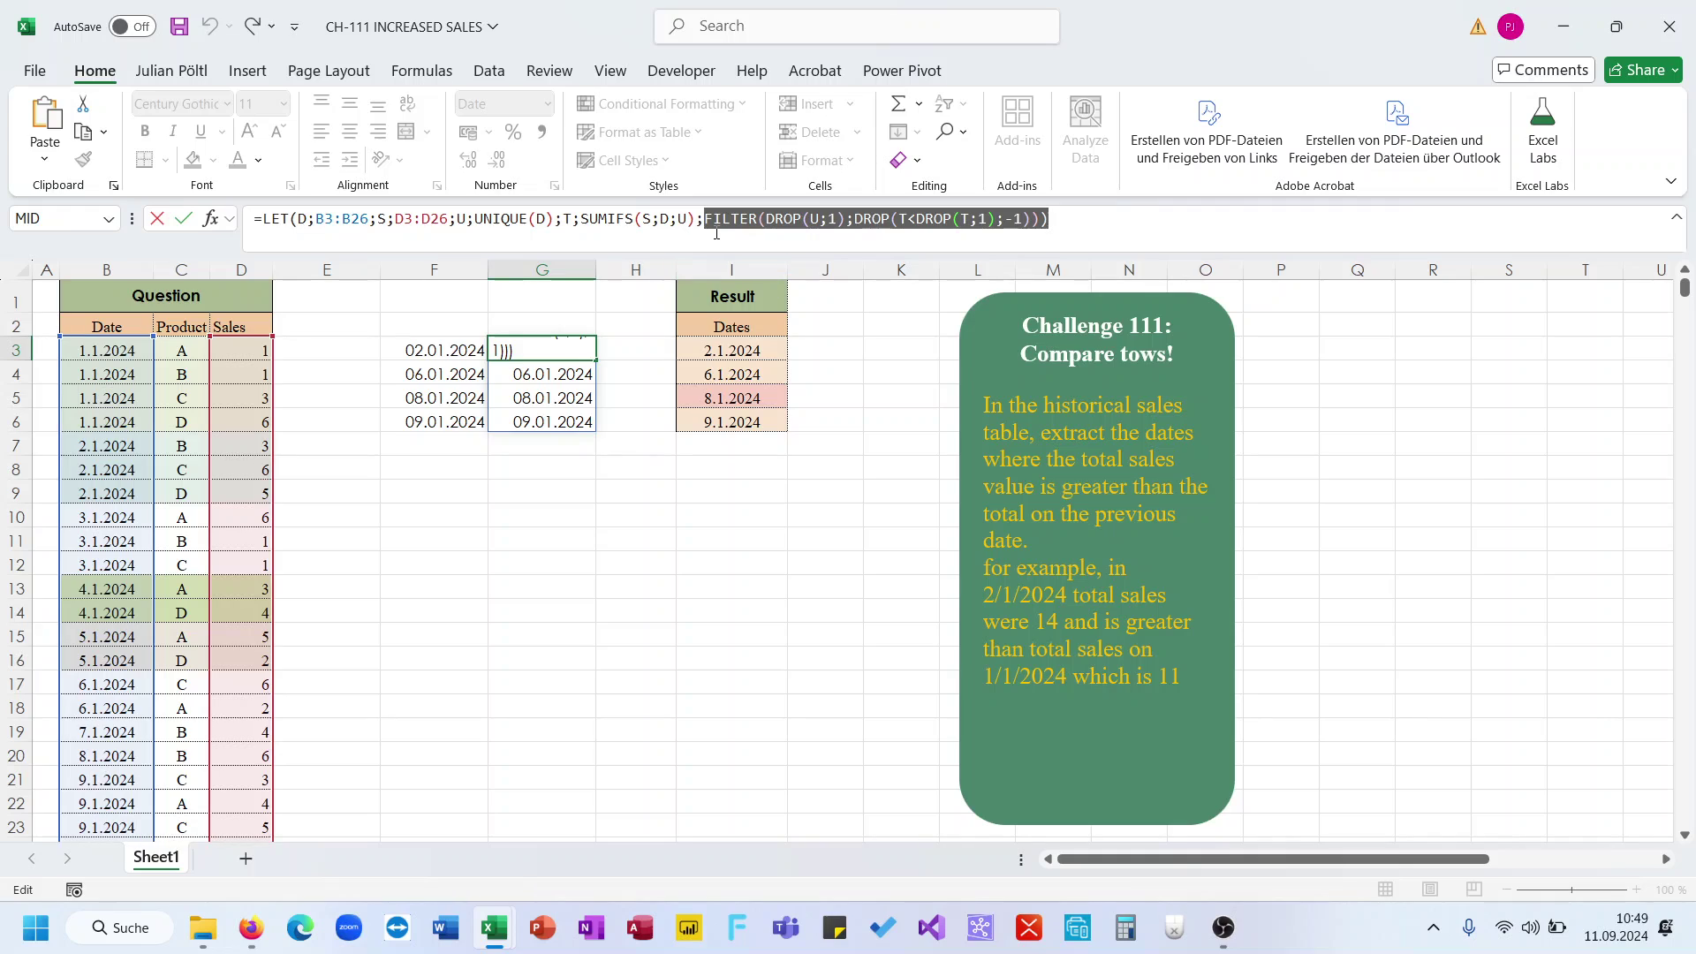
pyautogui.press('Escape')
pyautogui.hotkey('ctrl', 'z')
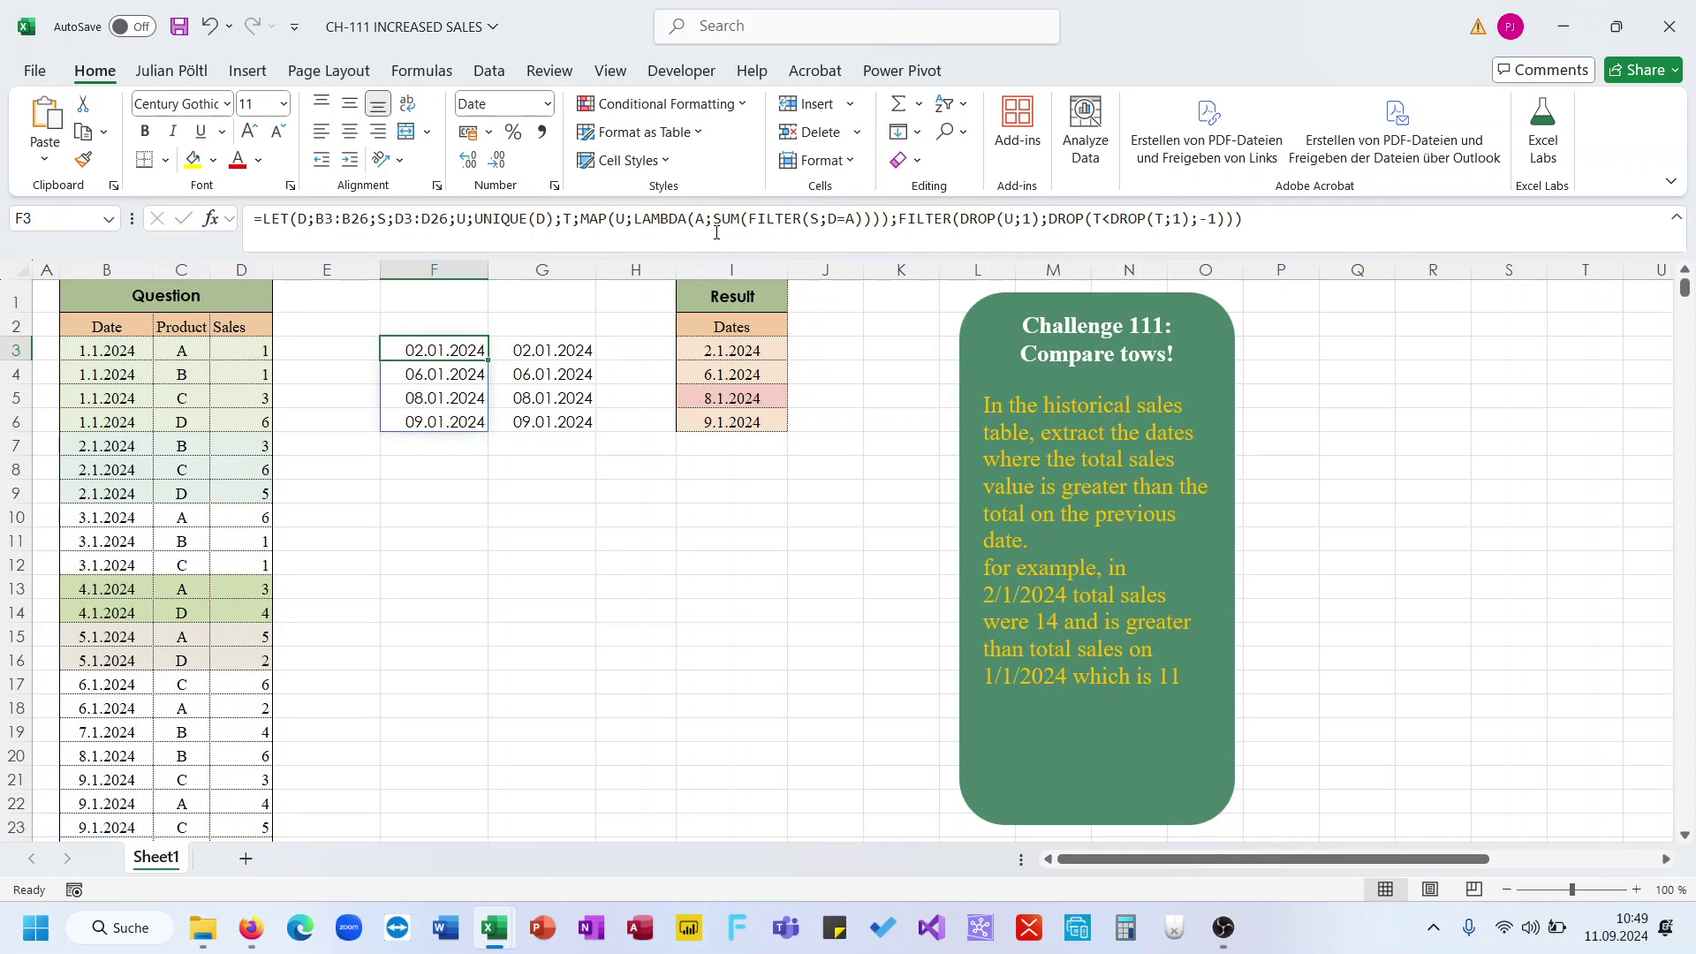
pyautogui.hotkey('ctrl', 'y')
pyautogui.press('Left')
pyautogui.click(570, 354)
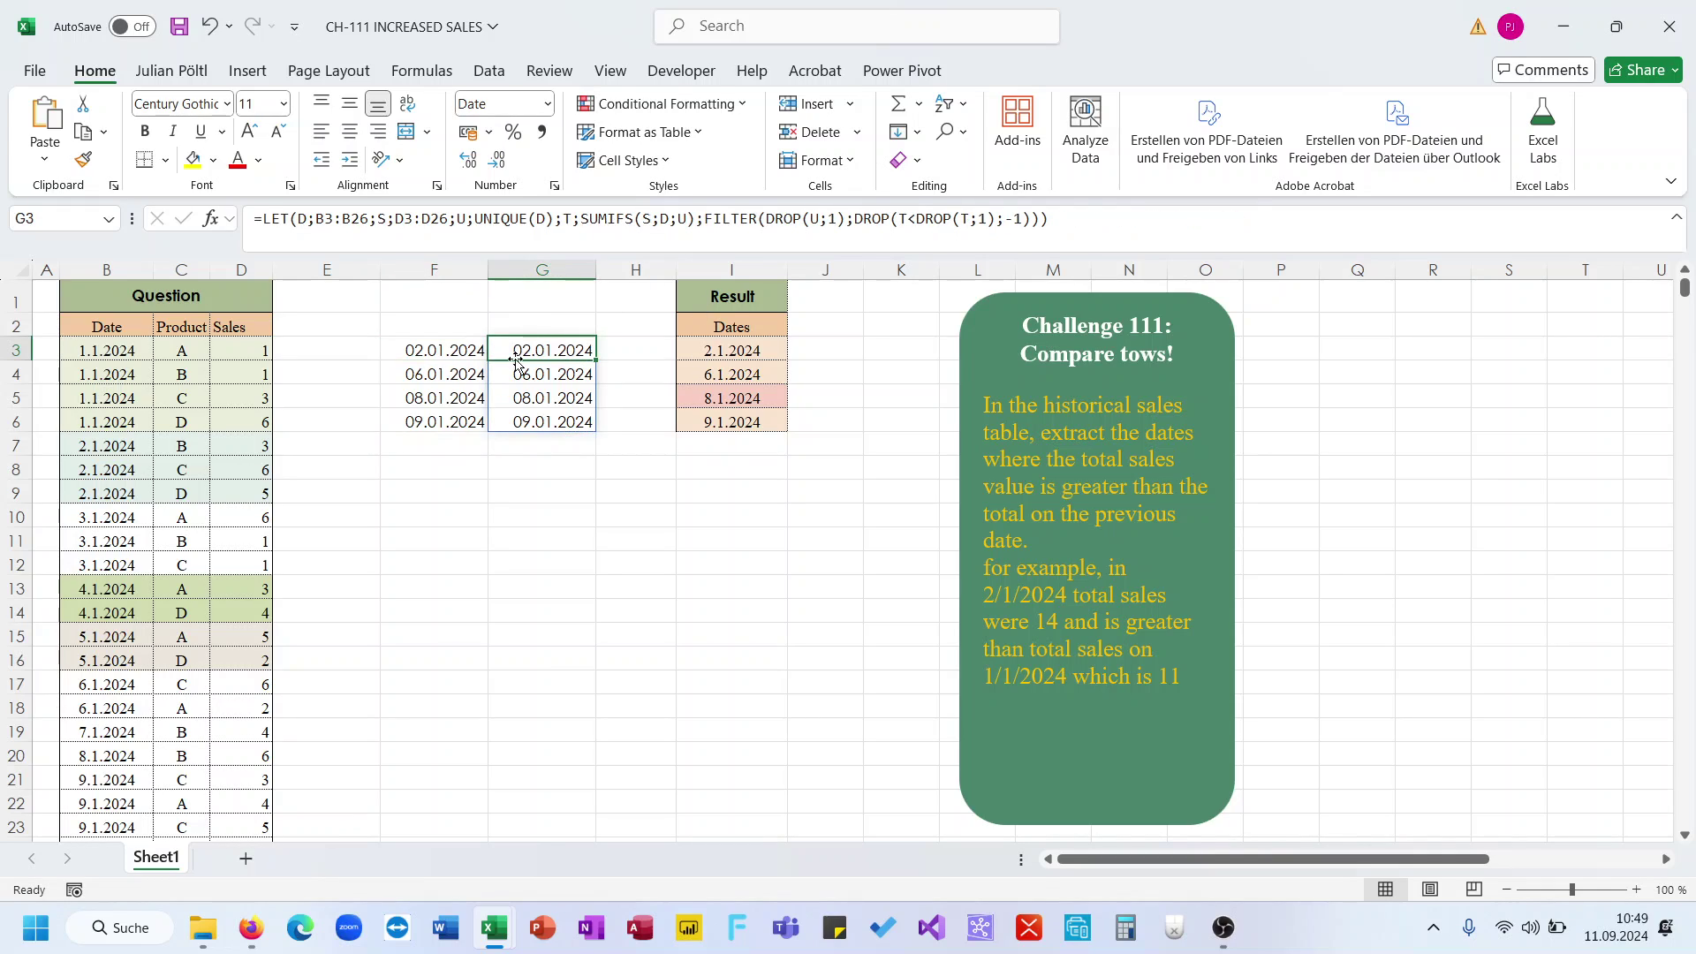